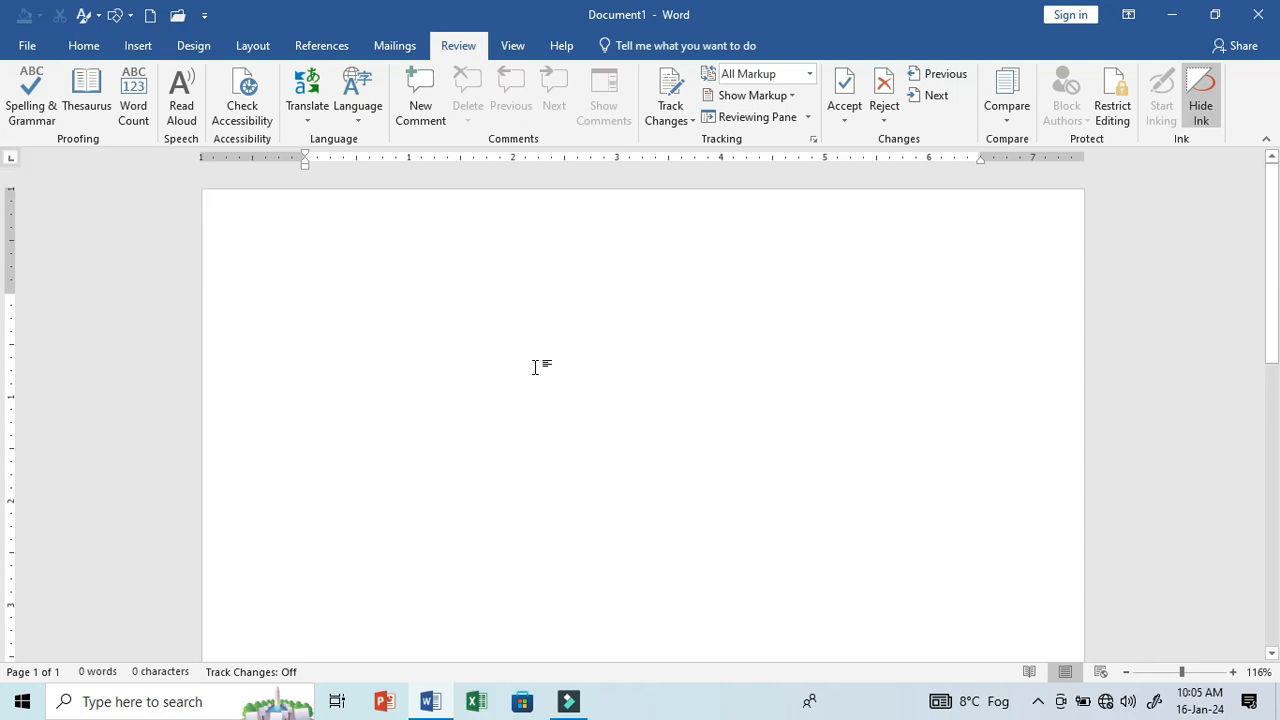
- Enter the word Happi in the blank document and correct it to Happy with the spelling and grammar check
{"action": "left_click", "coordinate": [535, 367]}
{"action": "type", "text": "happi"}
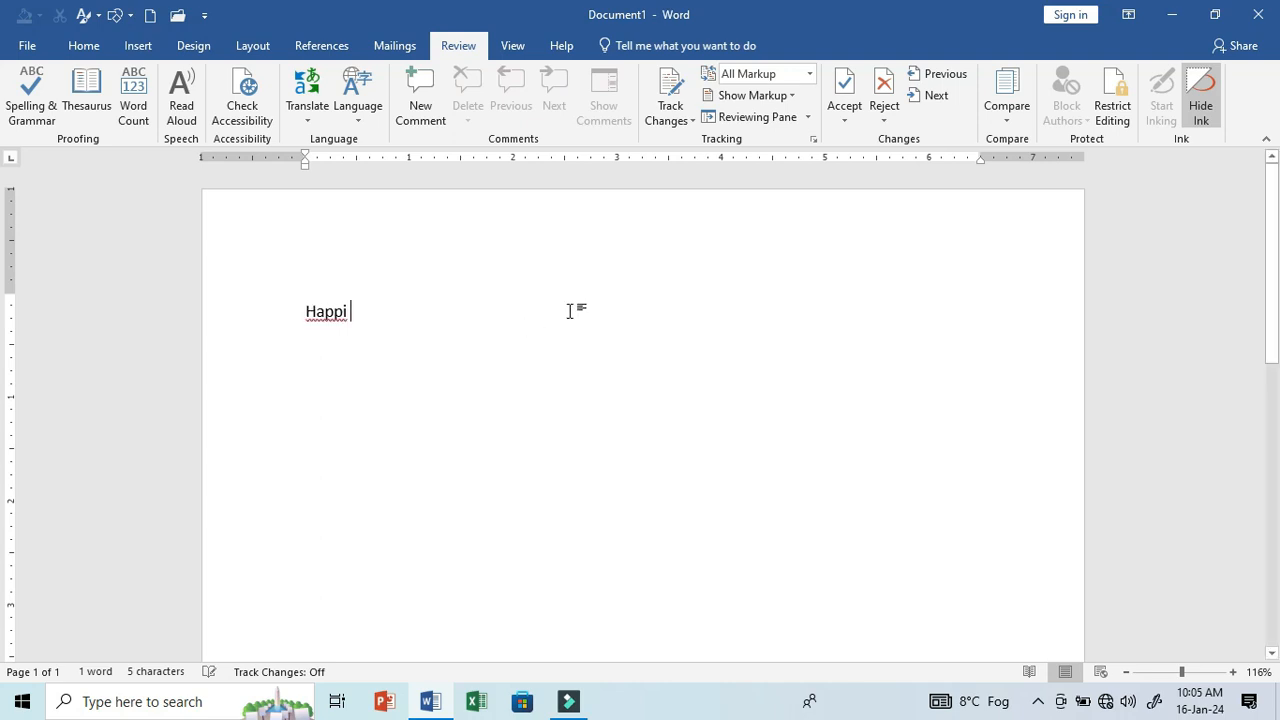
{"action": "left_click", "coordinate": [325, 311]}
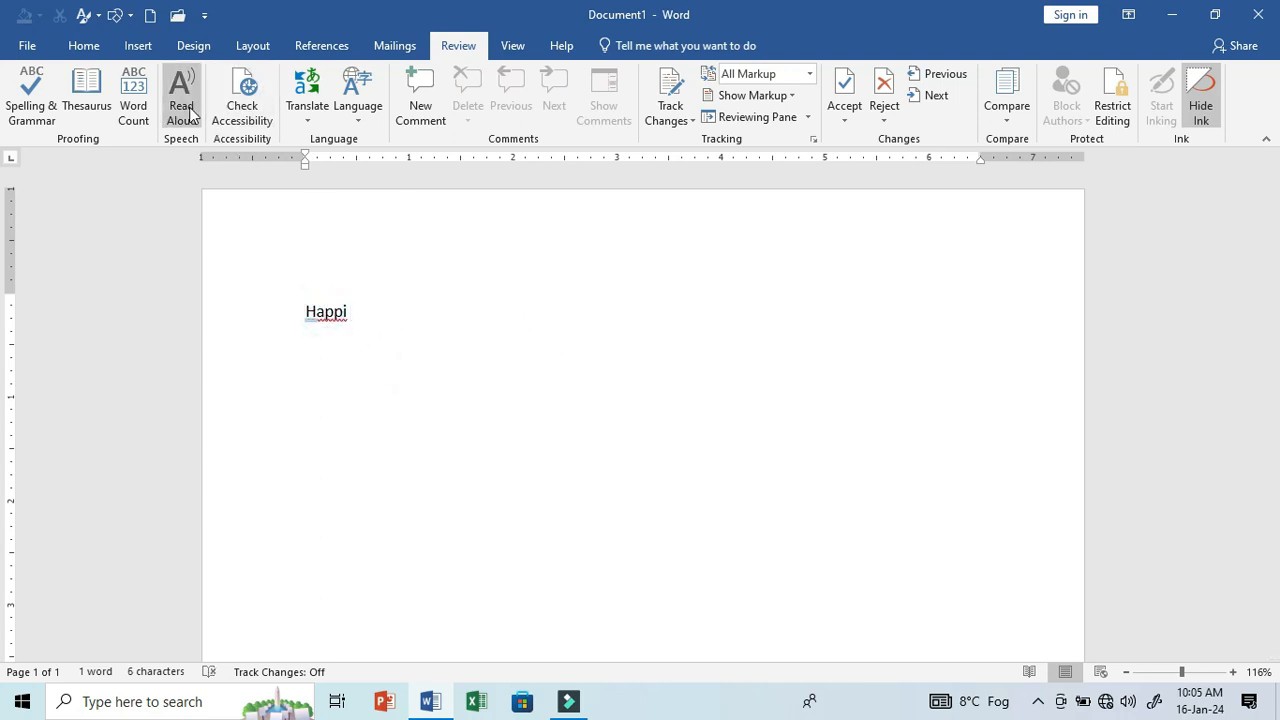
{"action": "left_click", "coordinate": [30, 95]}
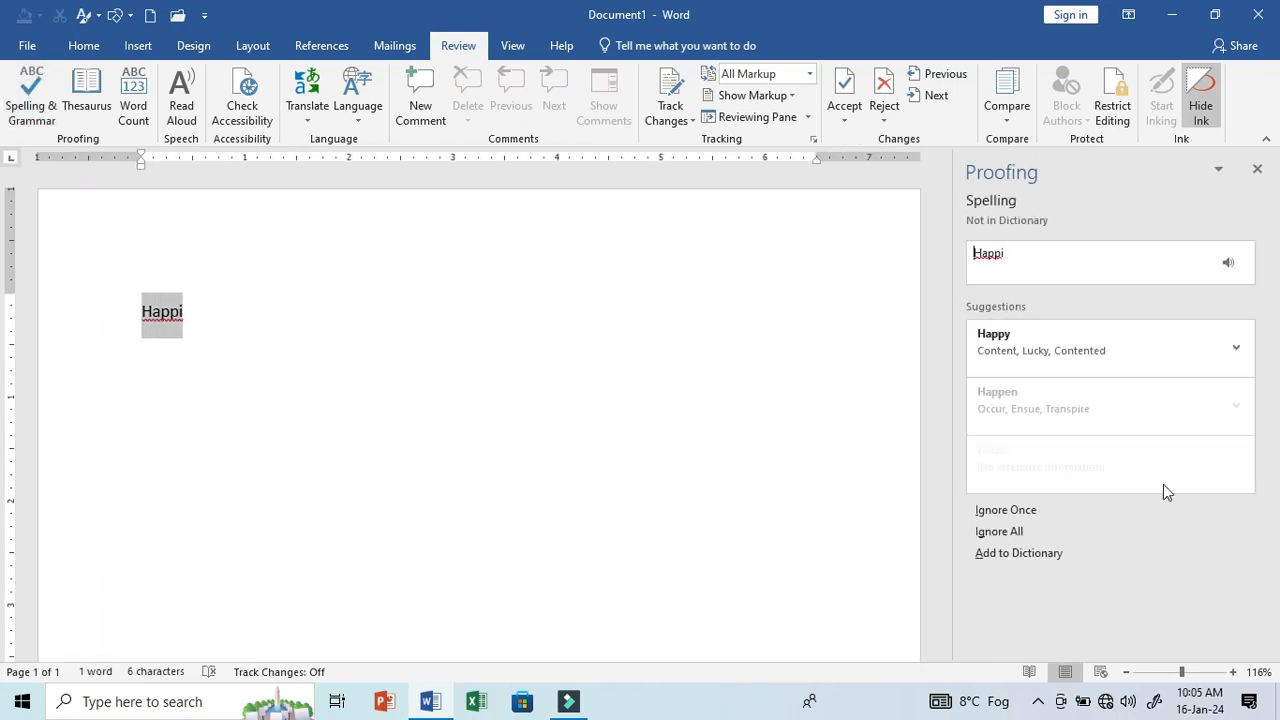
{"action": "left_click", "coordinate": [1069, 337]}
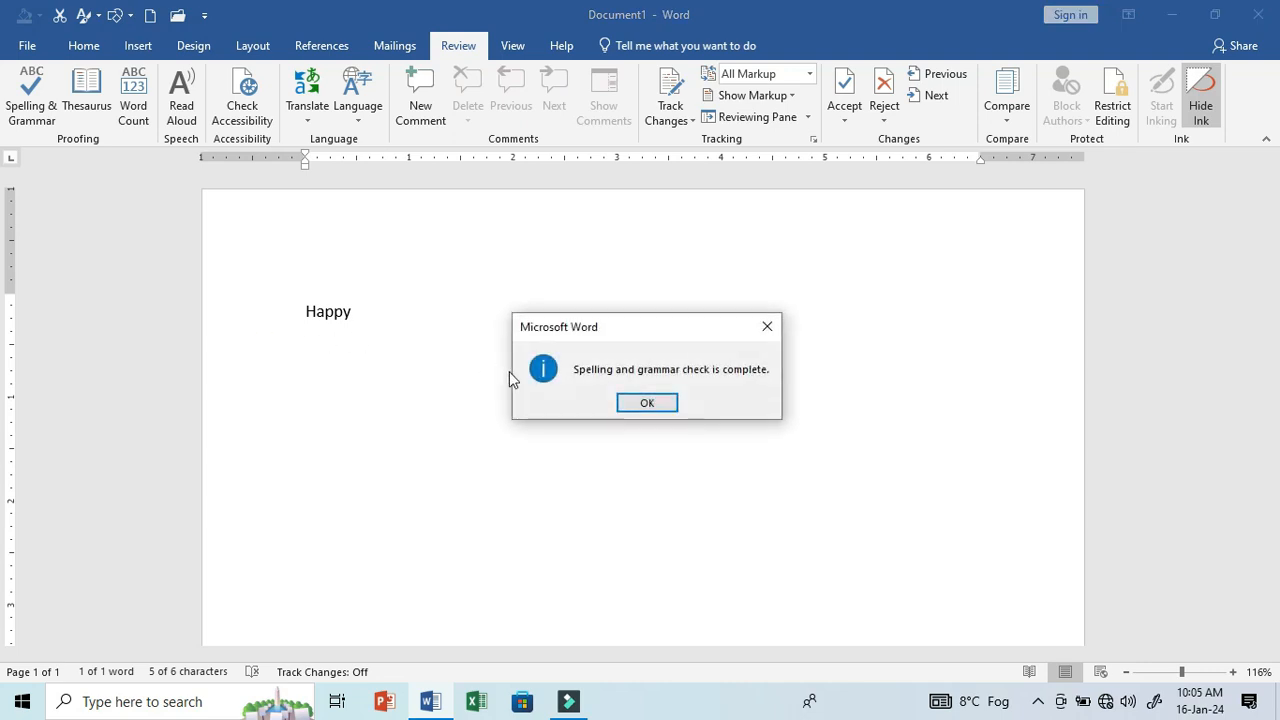
{"action": "left_click", "coordinate": [665, 401]}
- Add educatior on a new line below Happy and correct it to educator with the spelling and grammar check
{"action": "left_click", "coordinate": [355, 321]}
{"action": "key", "text": "Return"}
{"action": "type", "text": "educatior"}
{"action": "left_click", "coordinate": [341, 350]}
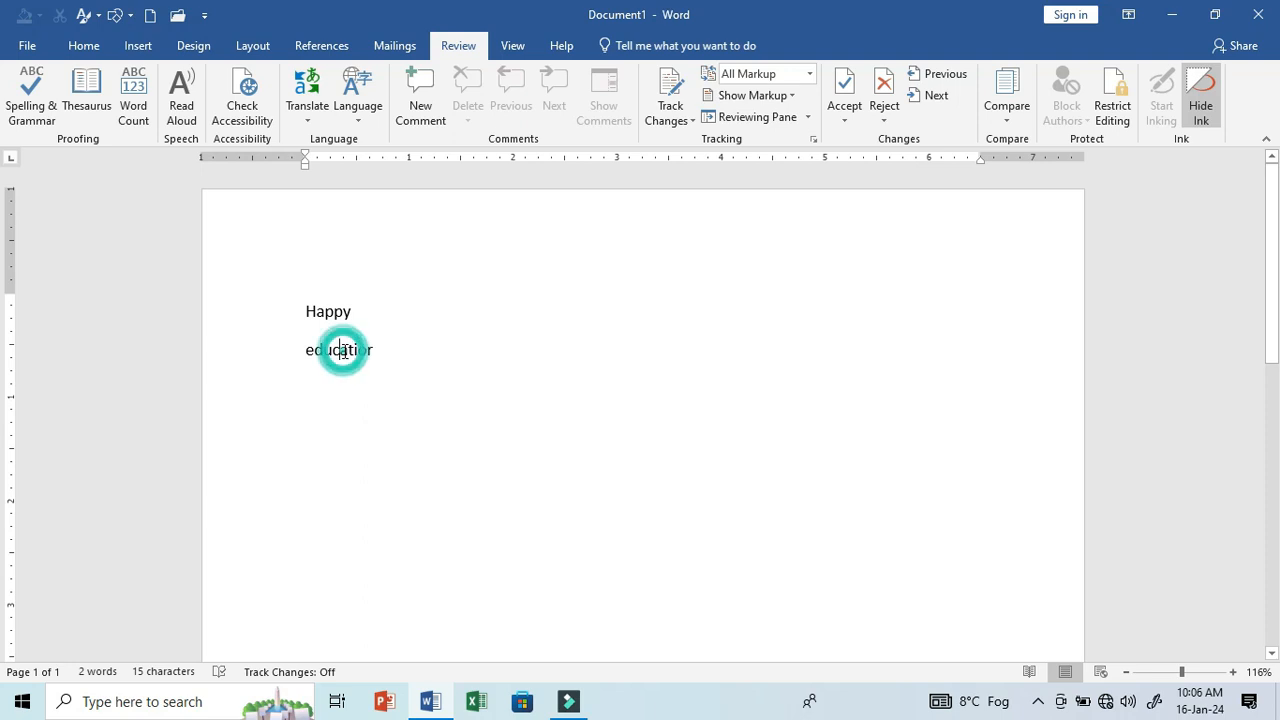
{"action": "left_click", "coordinate": [50, 112]}
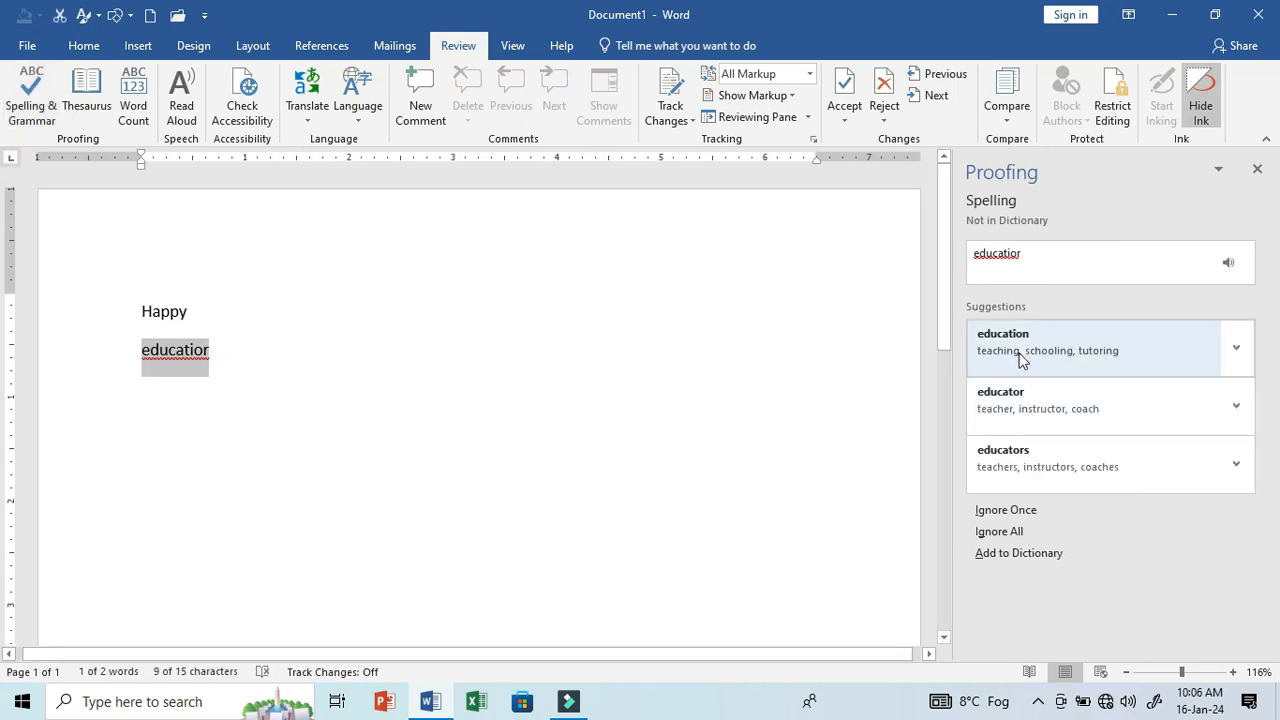
{"action": "left_click", "coordinate": [1022, 402]}
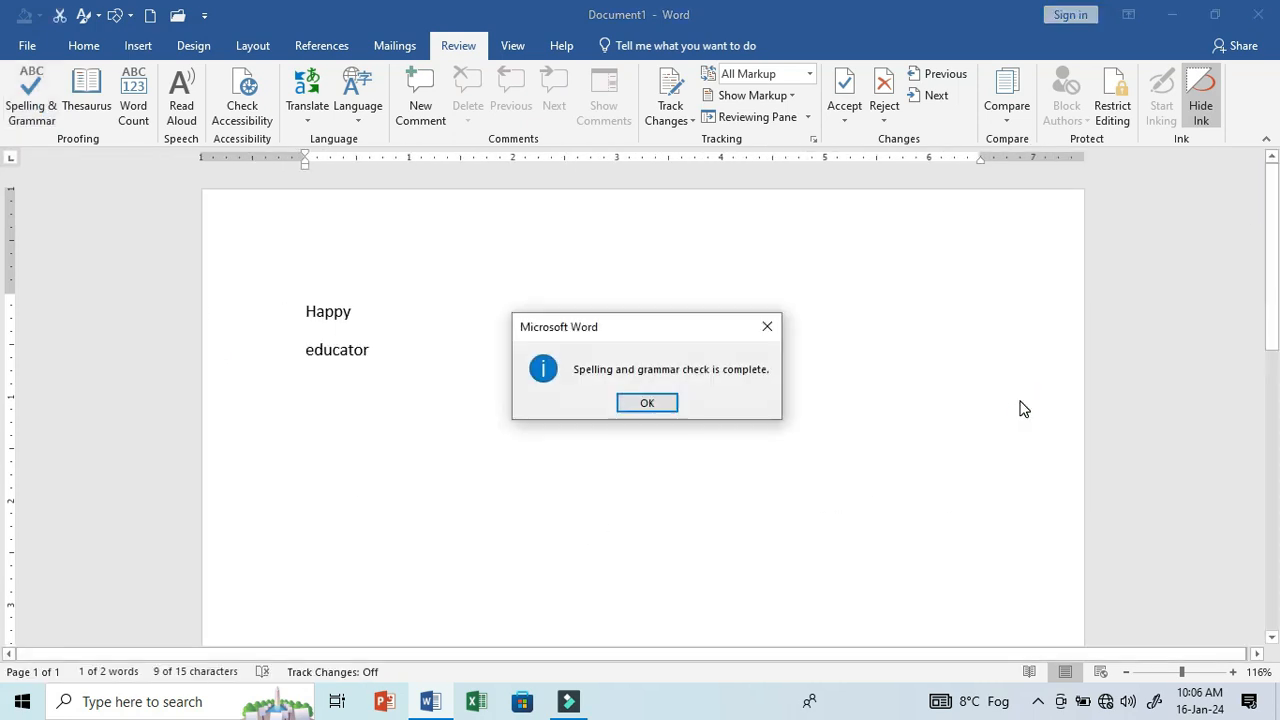
{"action": "left_click", "coordinate": [636, 404]}
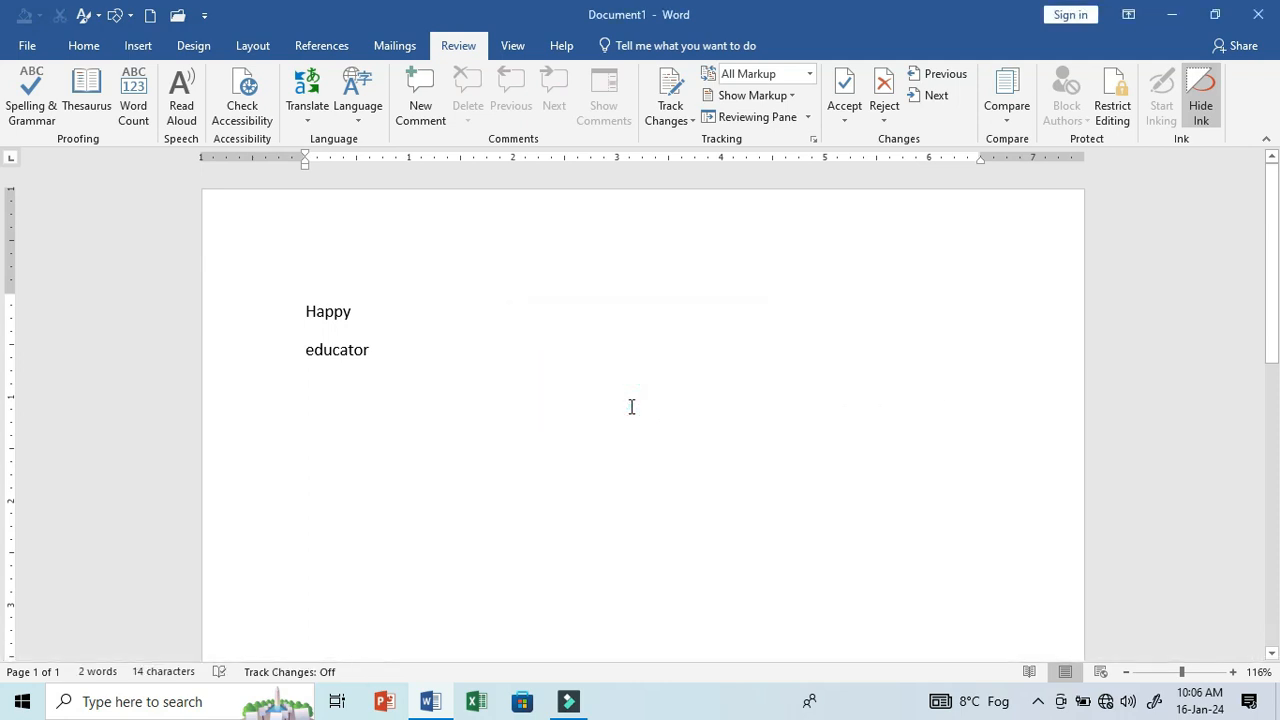
- Insert the word HAPPT on a line above educator and run the spelling and grammar check
{"action": "key", "text": "Return"}
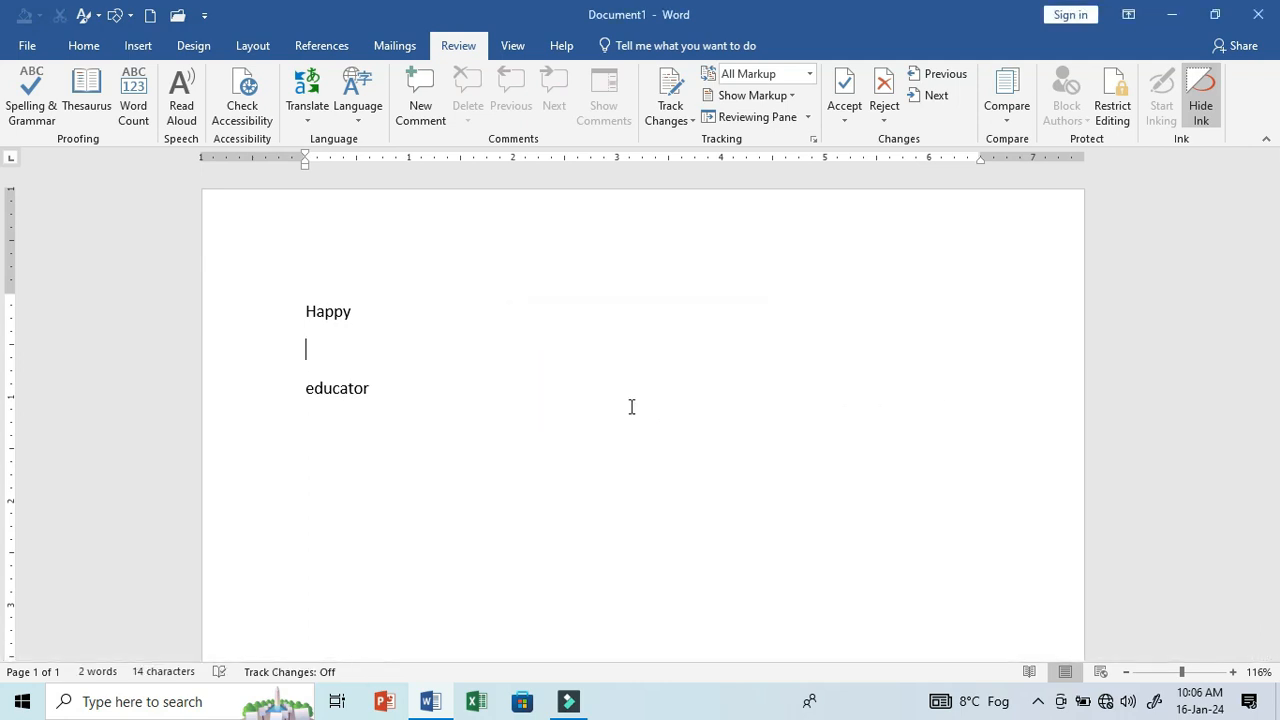
{"action": "type", "text": "HAPPT"}
{"action": "left_click", "coordinate": [325, 352]}
{"action": "left_click", "coordinate": [16, 110]}
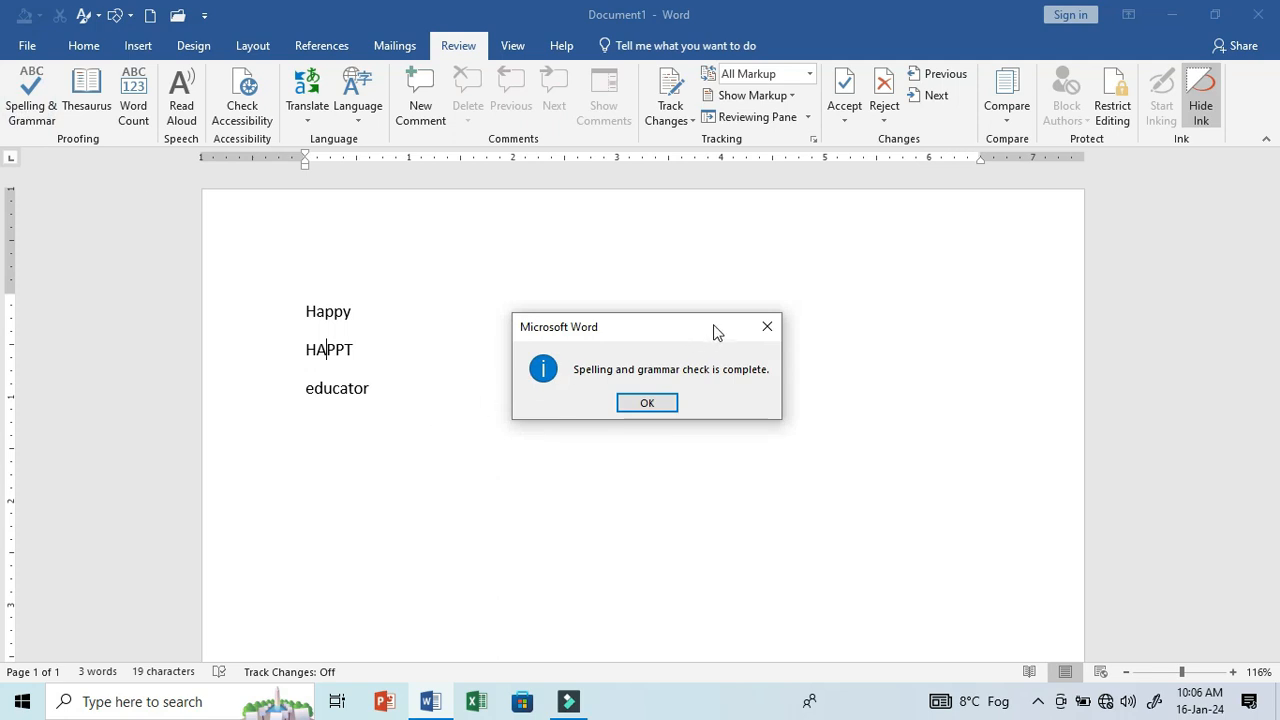
{"action": "left_click", "coordinate": [766, 326]}
- Delete the word HAPPT and the remaining words Happy and educator to empty the document
{"action": "left_click_drag", "start_coordinate": [368, 349], "coordinate": [274, 349]}
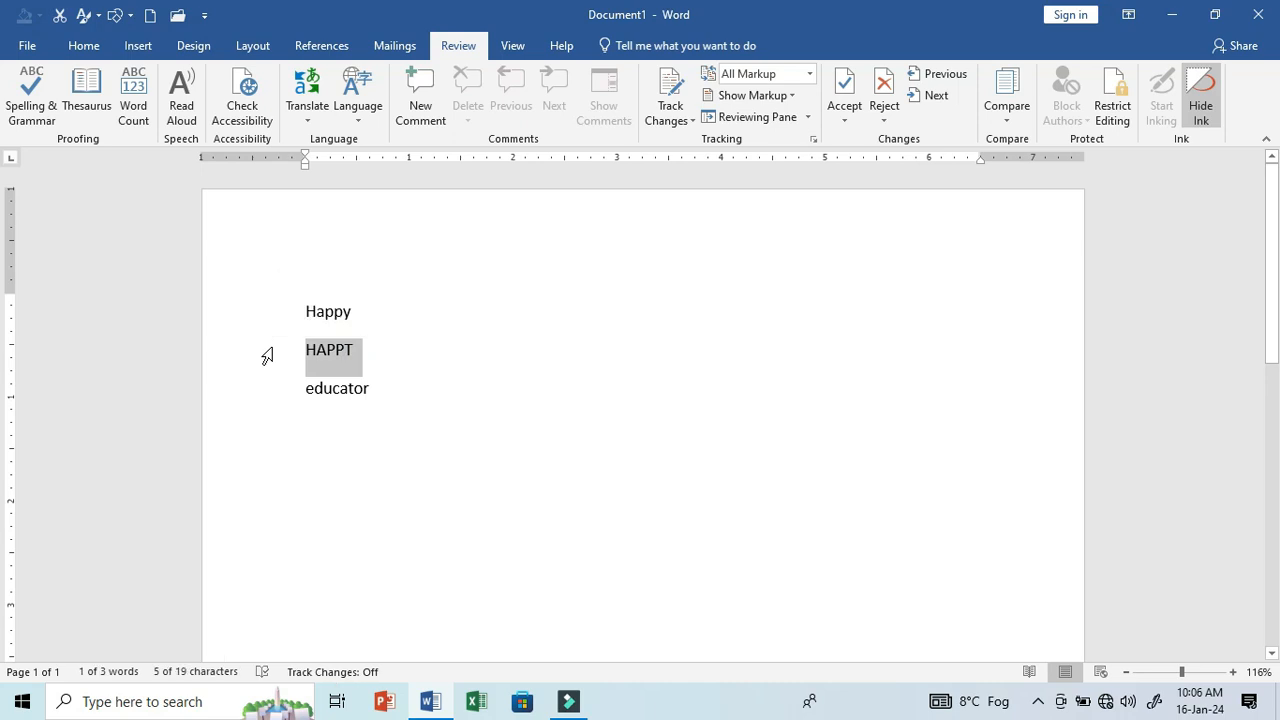
{"action": "key", "text": "Delete"}
{"action": "left_click_drag", "start_coordinate": [440, 360], "coordinate": [273, 303]}
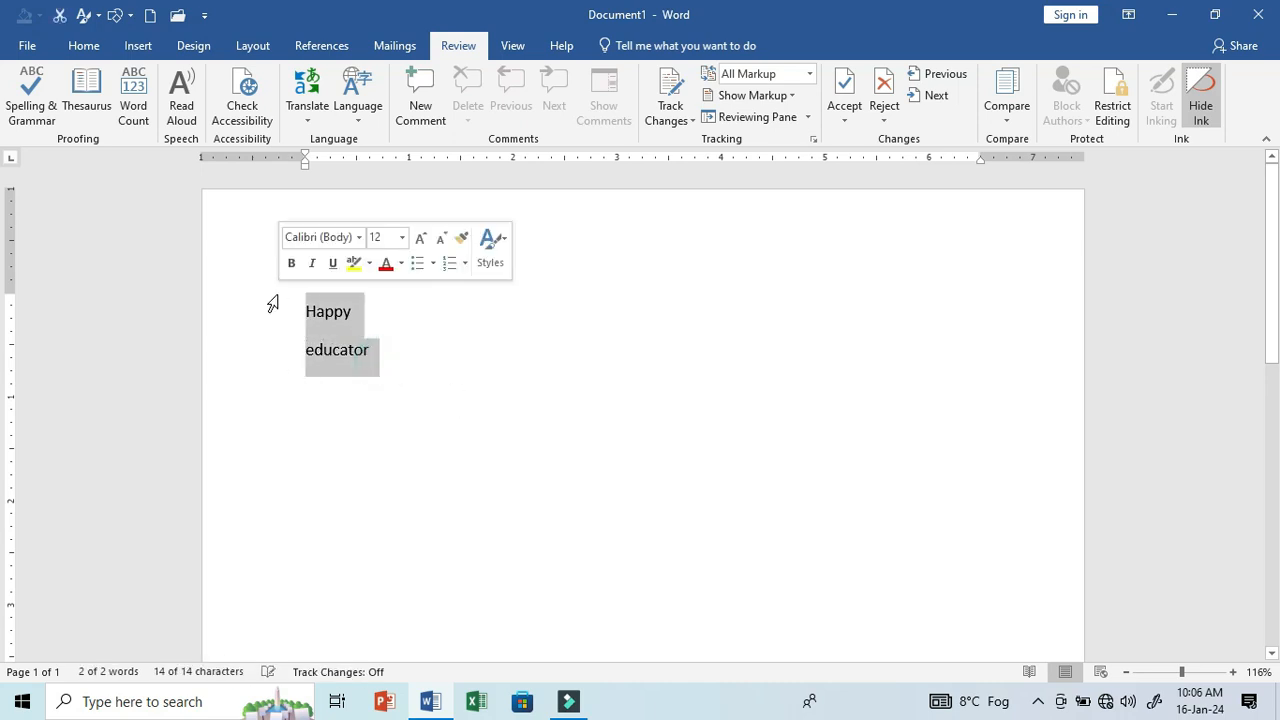
{"action": "key", "text": "Delete"}
- Enter the word SAD and look up its synonyms in the Thesaurus
{"action": "type", "text": "SAD"}
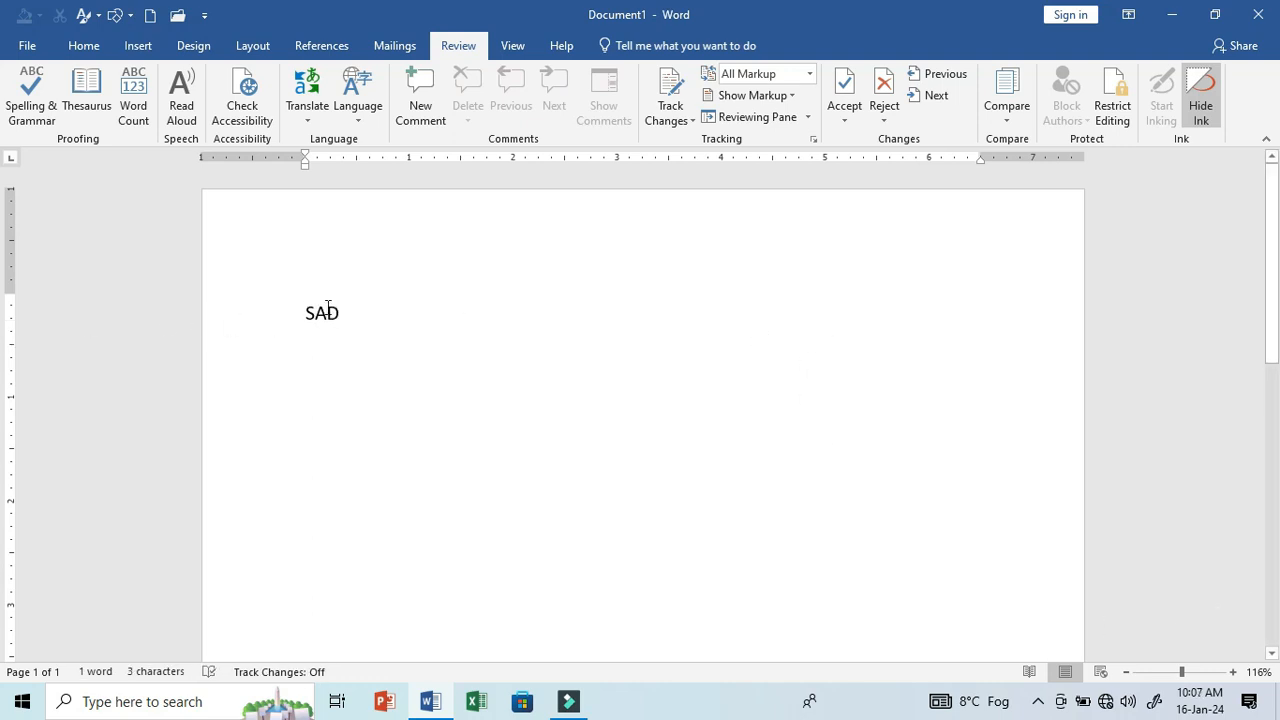
{"action": "left_click_drag", "start_coordinate": [309, 312], "coordinate": [348, 316]}
{"action": "left_click", "coordinate": [98, 105]}
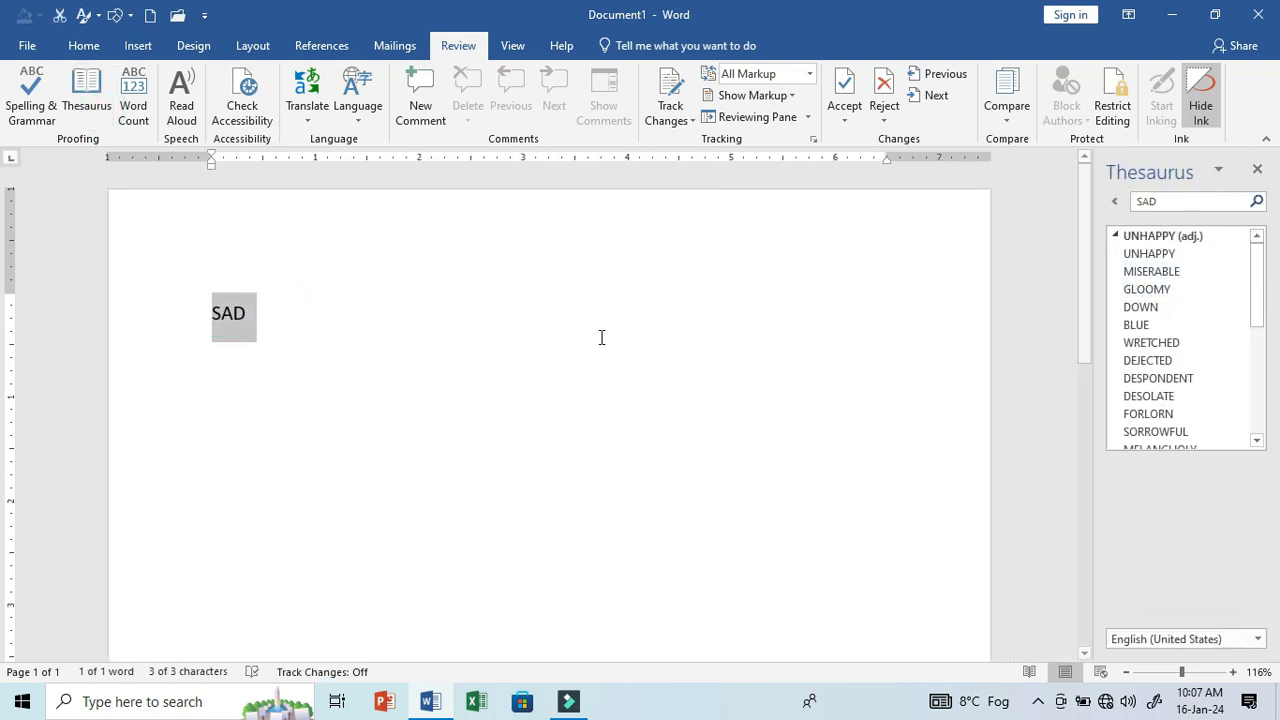
- Add an equals sign after SAD and insert the synonyms UNHAPPY and DEJECTED from the Thesaurus, separated by a comma
{"action": "left_click", "coordinate": [261, 313]}
{"action": "type", "text": "="}
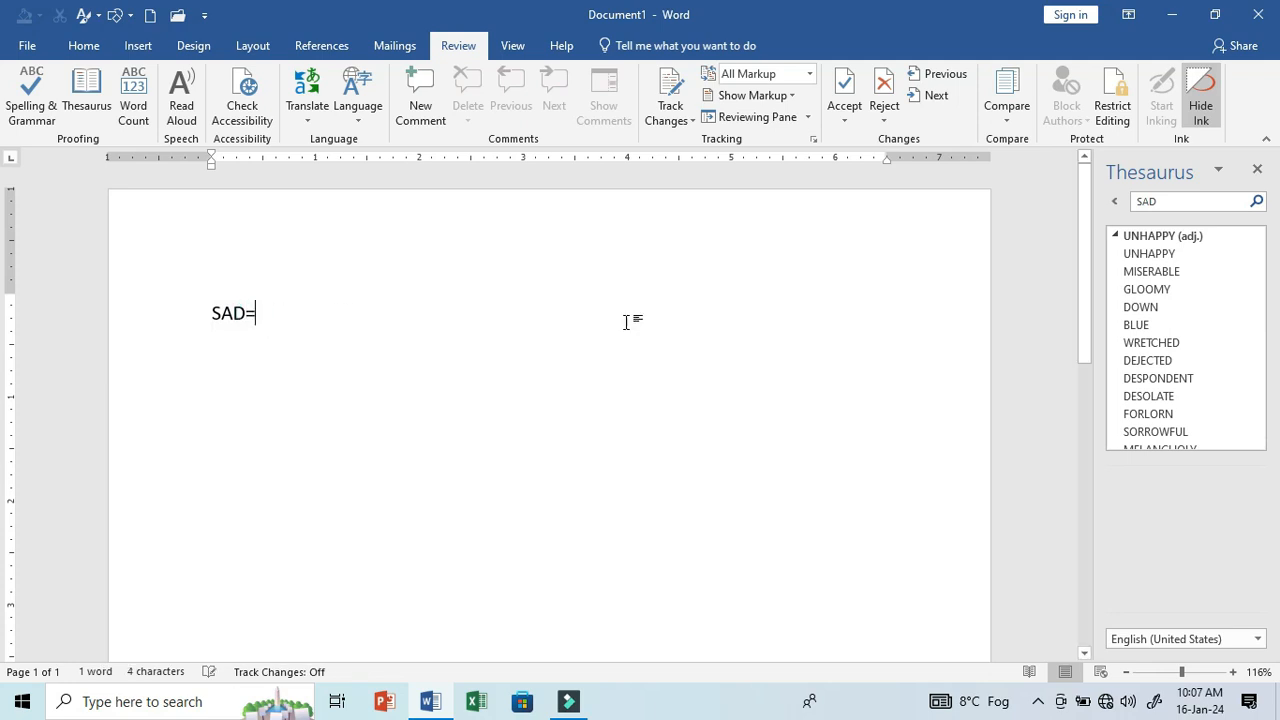
{"action": "left_click", "coordinate": [1239, 256]}
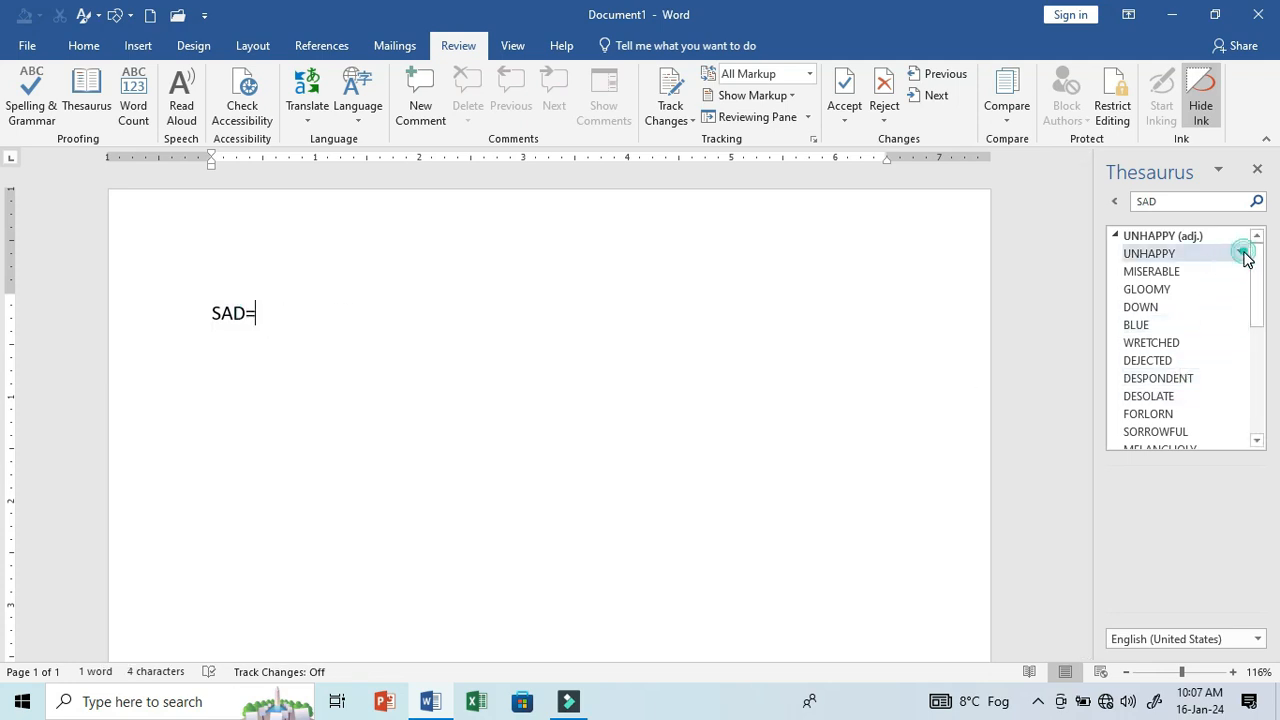
{"action": "left_click", "coordinate": [1236, 275]}
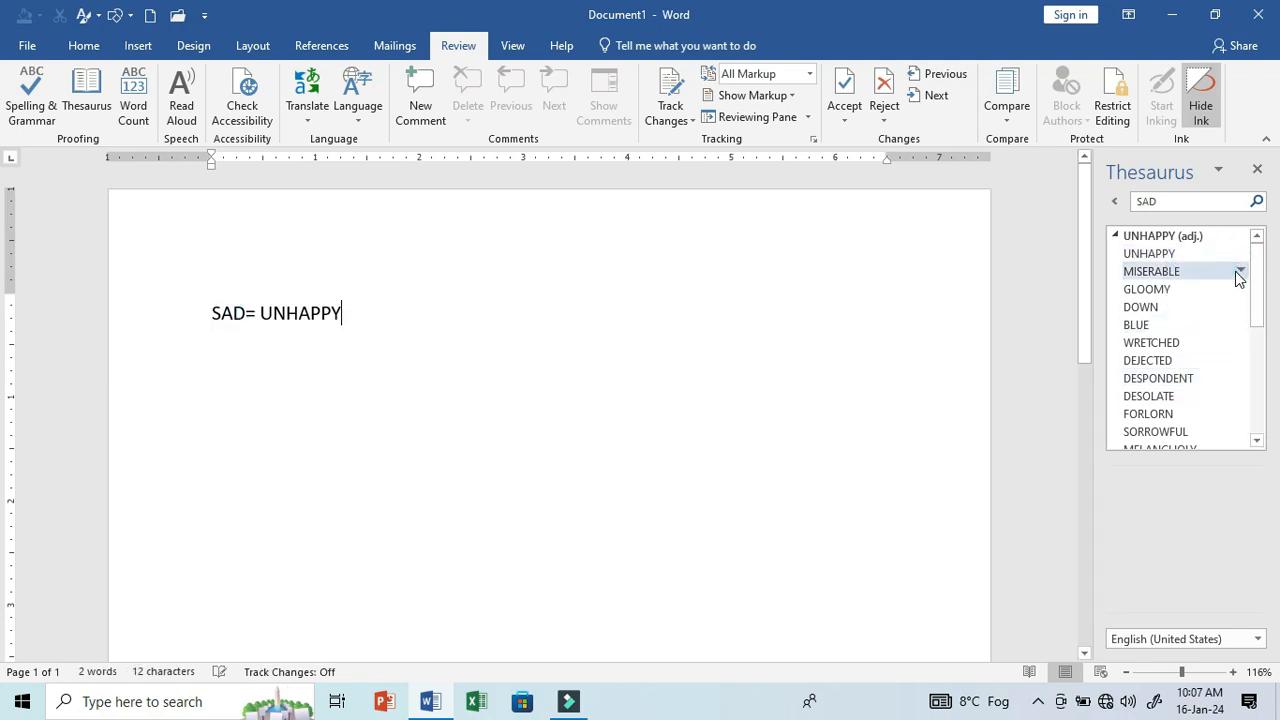
{"action": "type", "text": ","}
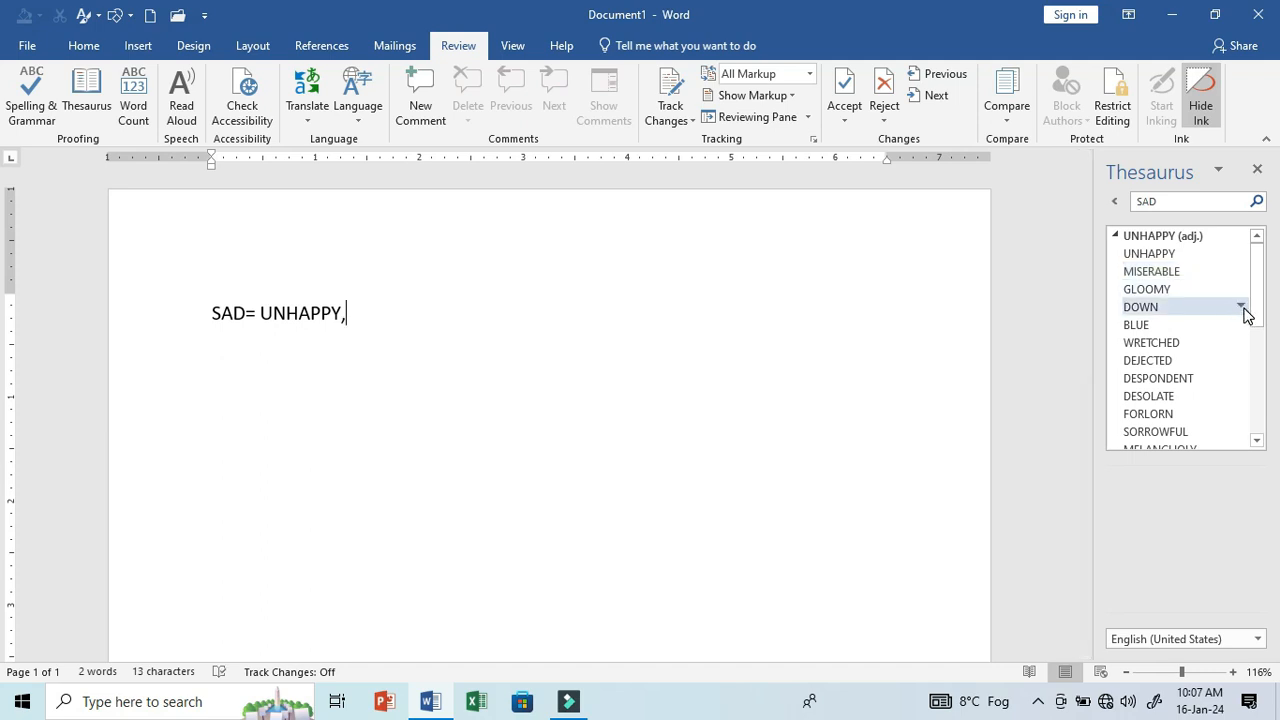
{"action": "left_click", "coordinate": [1239, 362]}
{"action": "left_click", "coordinate": [1236, 380]}
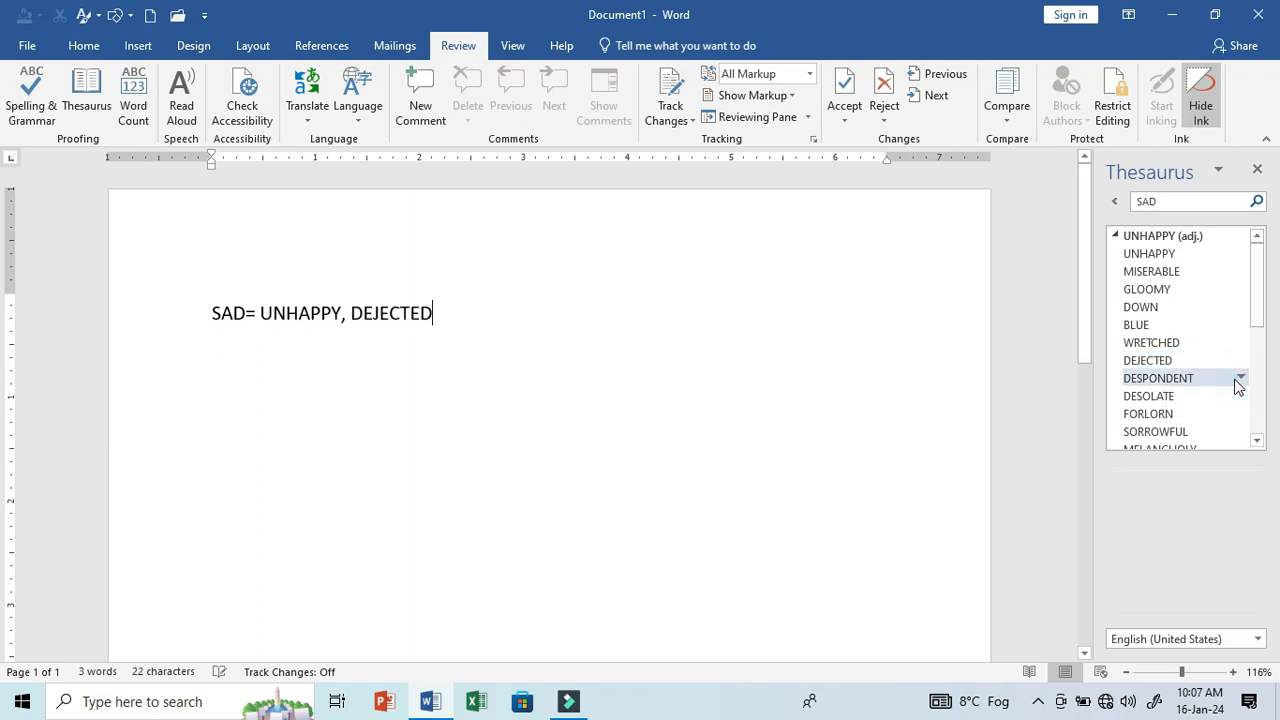
{"action": "left_click", "coordinate": [1257, 169]}
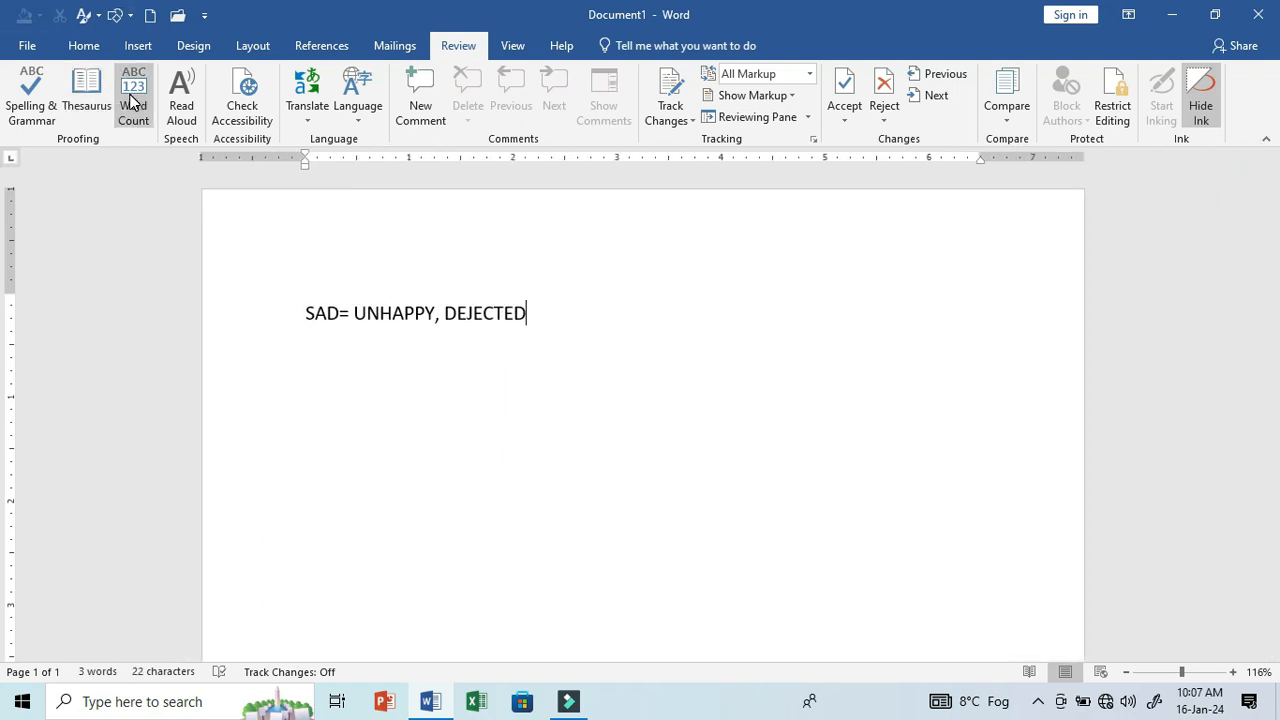
- Replace the entire document content with sample paragraphs generated by =RAND()
{"action": "left_click", "coordinate": [751, 412]}
{"action": "key", "text": "ctrl+a"}
{"action": "key", "text": "Delete"}
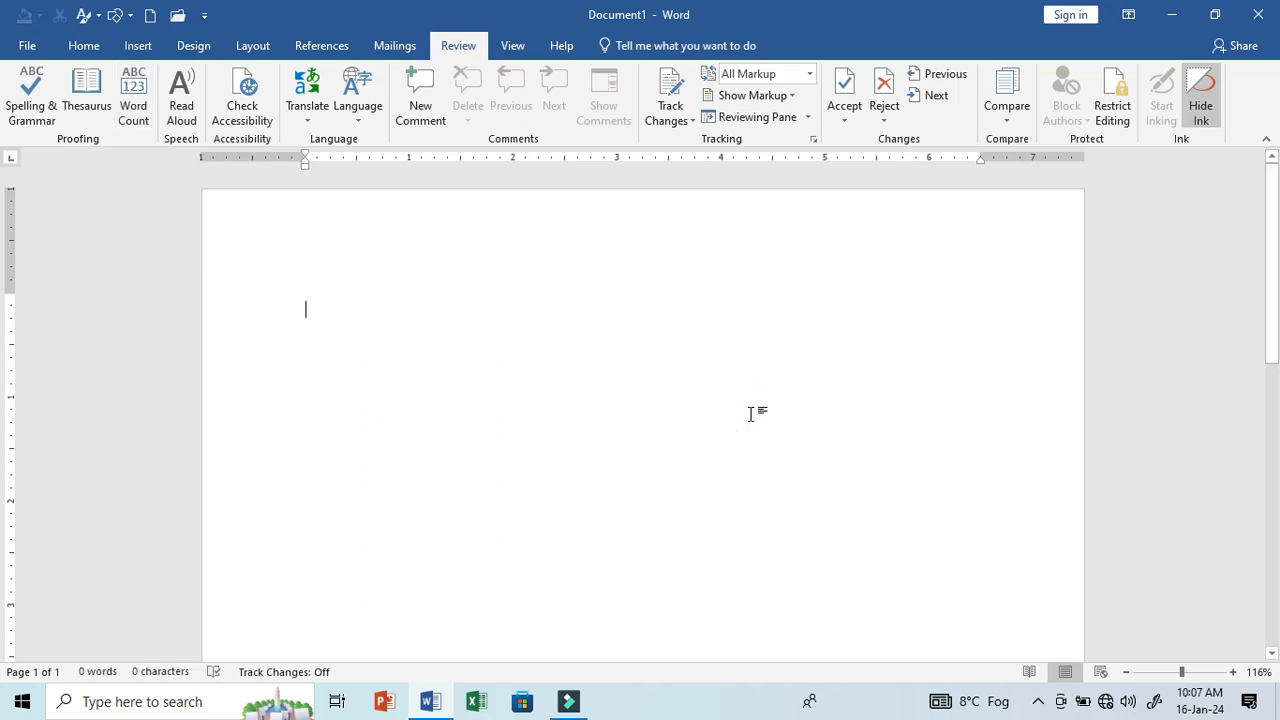
{"action": "type", "text": "=RAND()"}
{"action": "key", "text": "Return"}
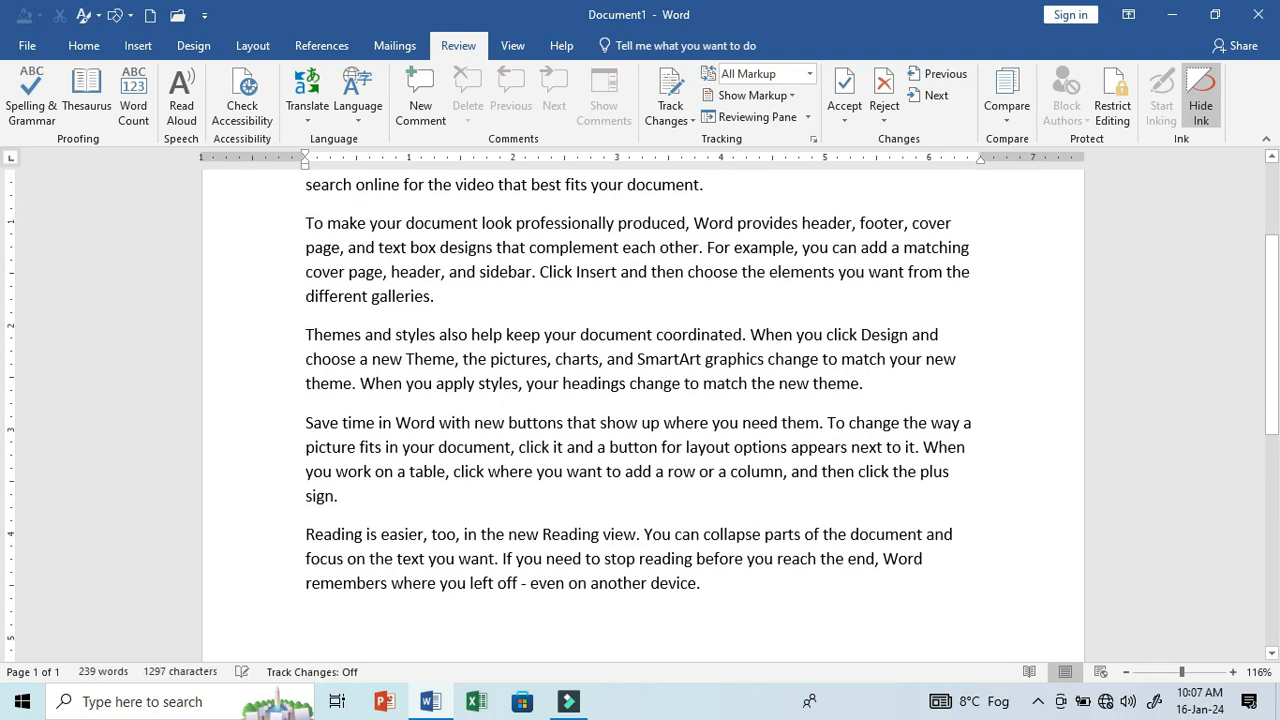
- Review the document's Word Count statistics for pages, words, characters, paragraphs and lines
{"action": "scroll", "coordinate": [863, 345], "scroll_direction": "up", "scroll_amount": 2}
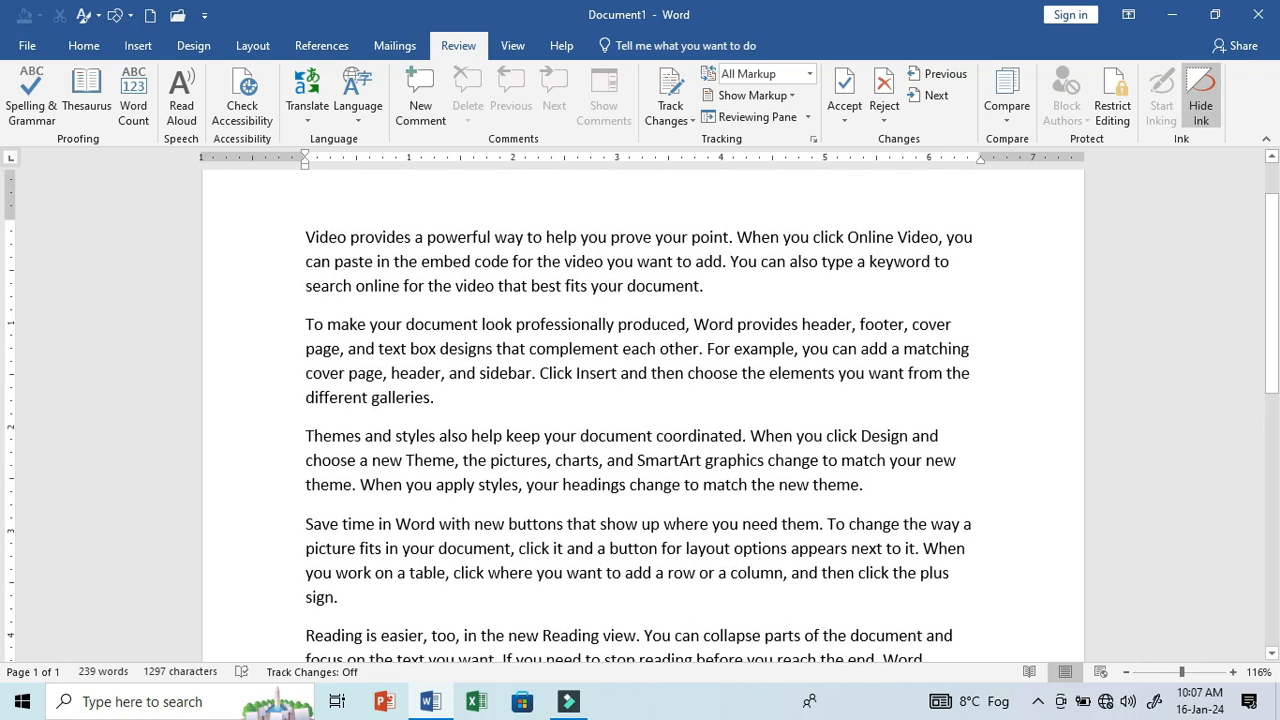
{"action": "left_click", "coordinate": [142, 99]}
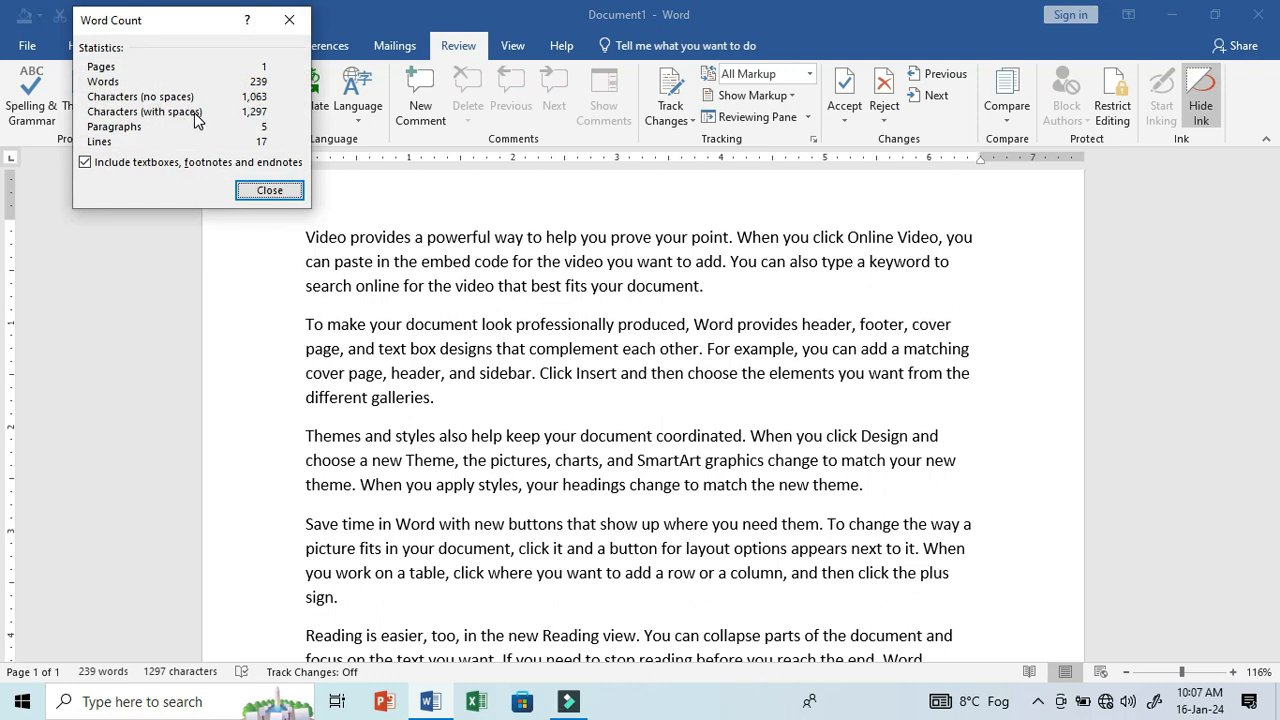
{"action": "left_click", "coordinate": [285, 22]}
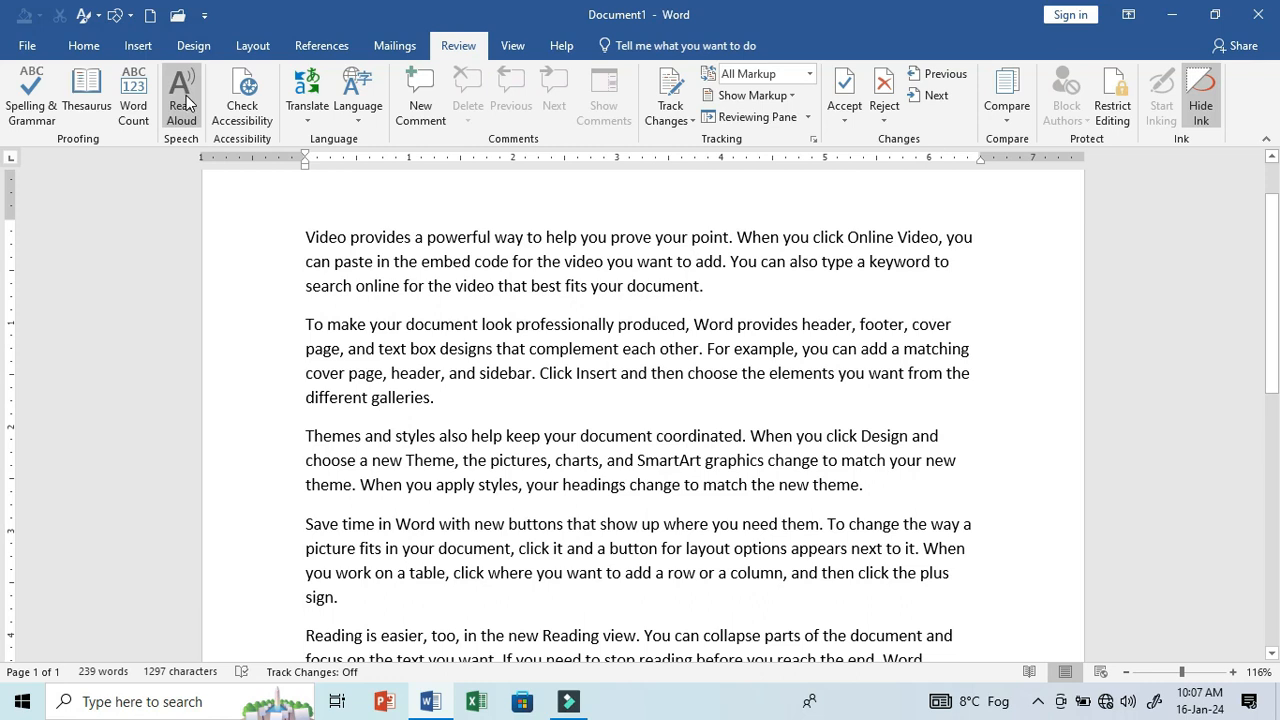
{"action": "left_click_drag", "start_coordinate": [705, 296], "coordinate": [303, 245]}
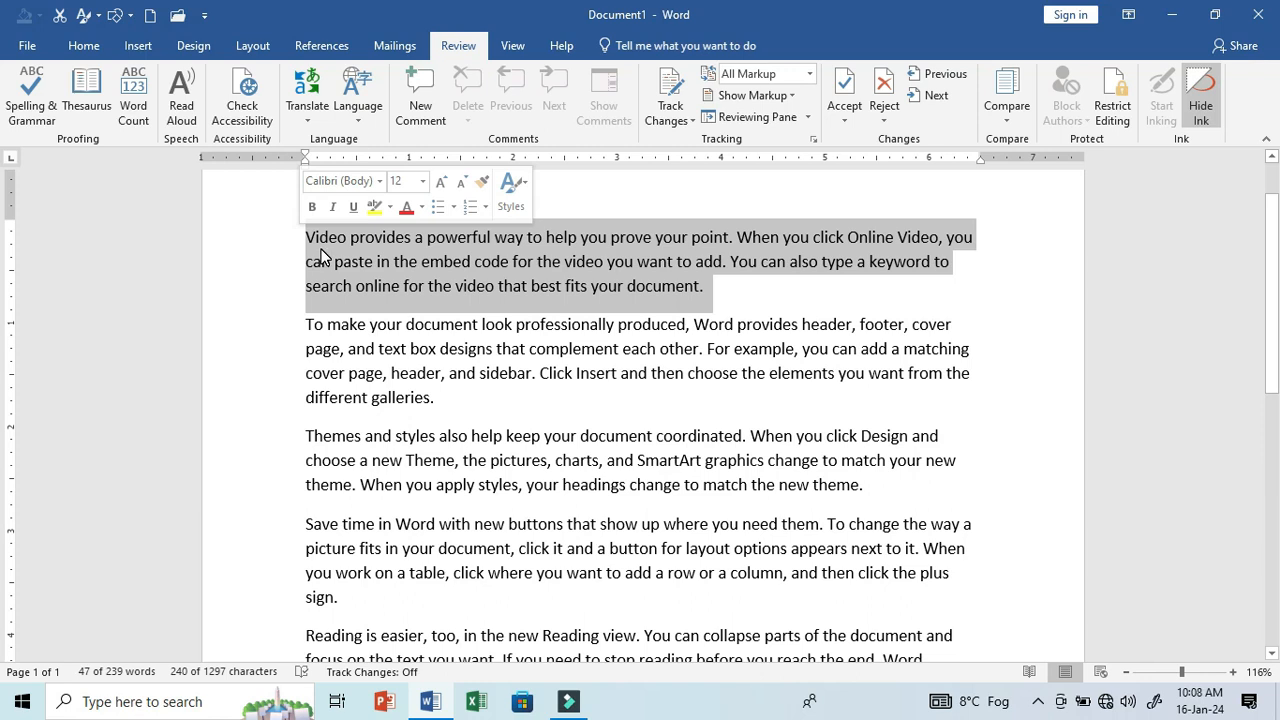
{"action": "left_click", "coordinate": [474, 324]}
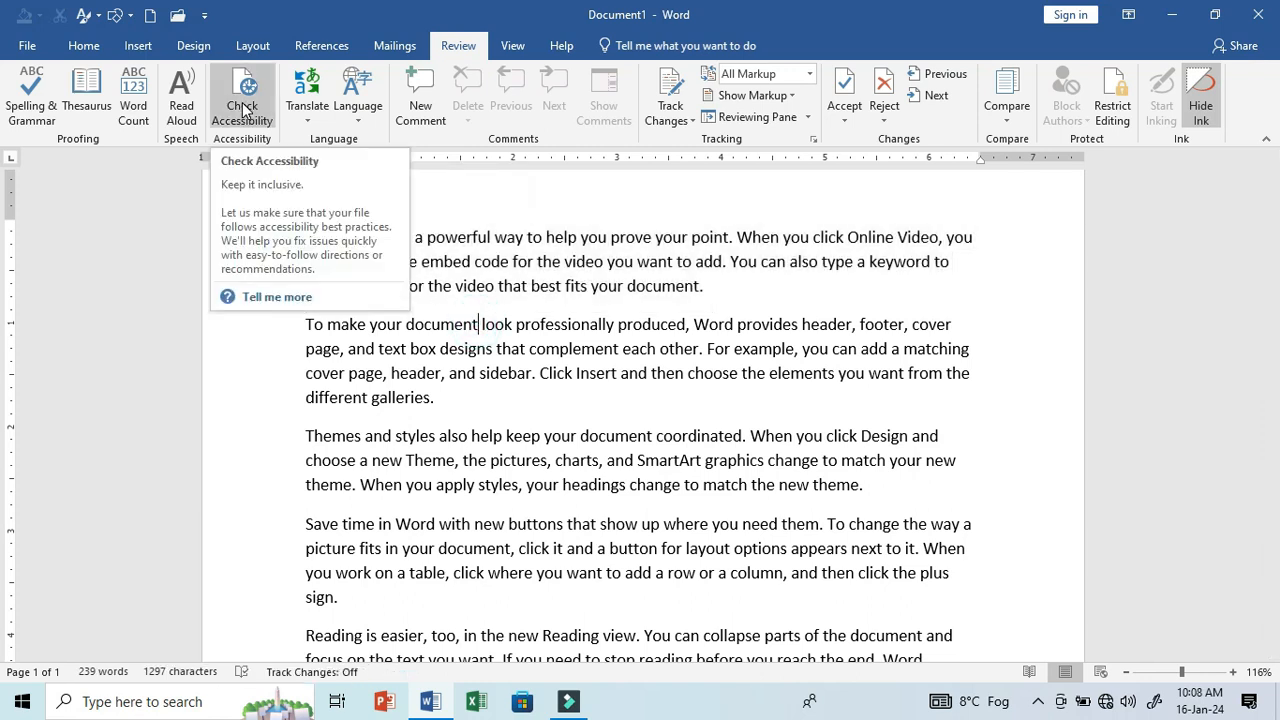
- Draw a small rectangle shape over the middle of the second paragraph and run the accessibility check
{"action": "left_click", "coordinate": [118, 15]}
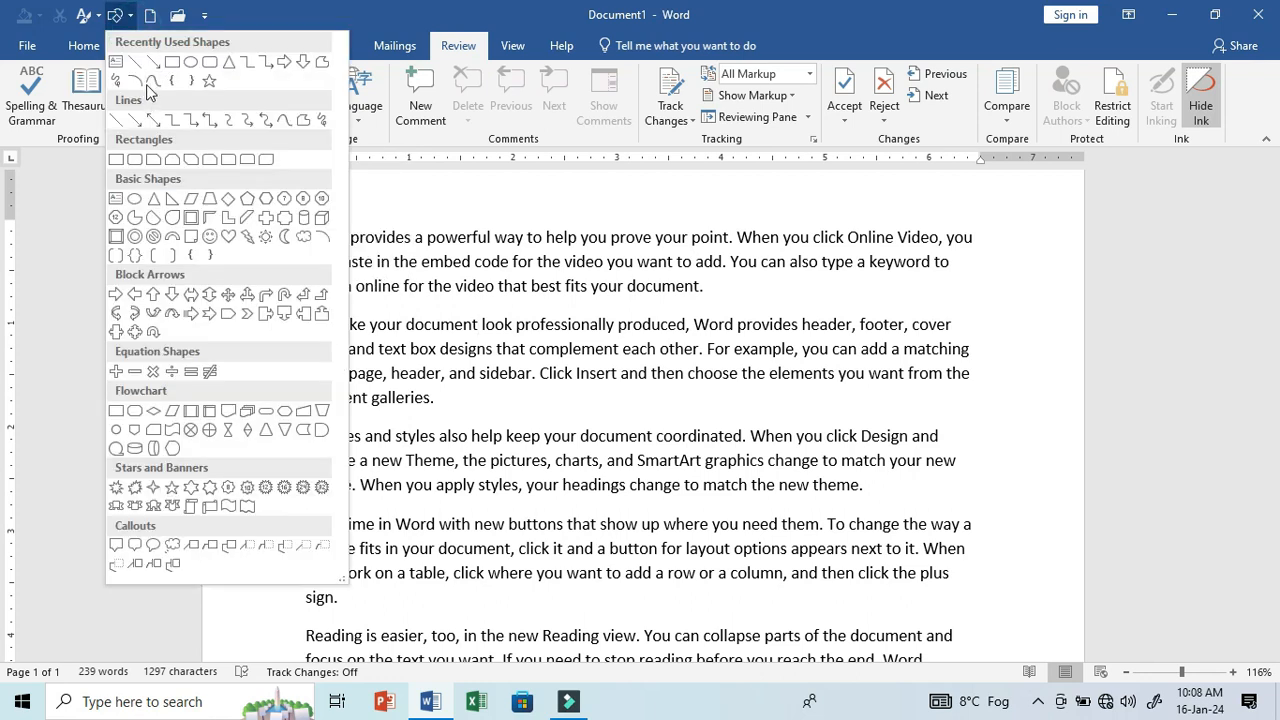
{"action": "left_click", "coordinate": [172, 62]}
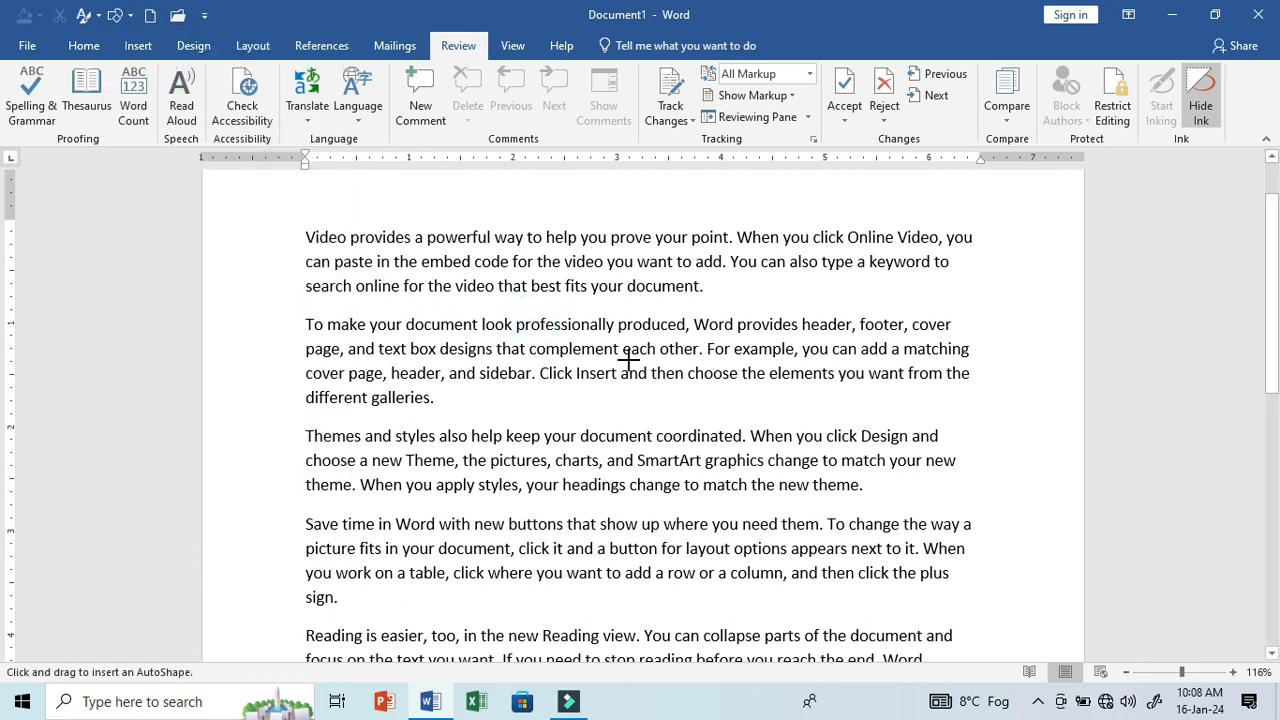
{"action": "mouse_move", "coordinate": [662, 372]}
{"action": "left_mouse_down"}
{"action": "mouse_move", "coordinate": [577, 323]}
{"action": "mouse_move", "coordinate": [534, 318]}
{"action": "left_mouse_up"}
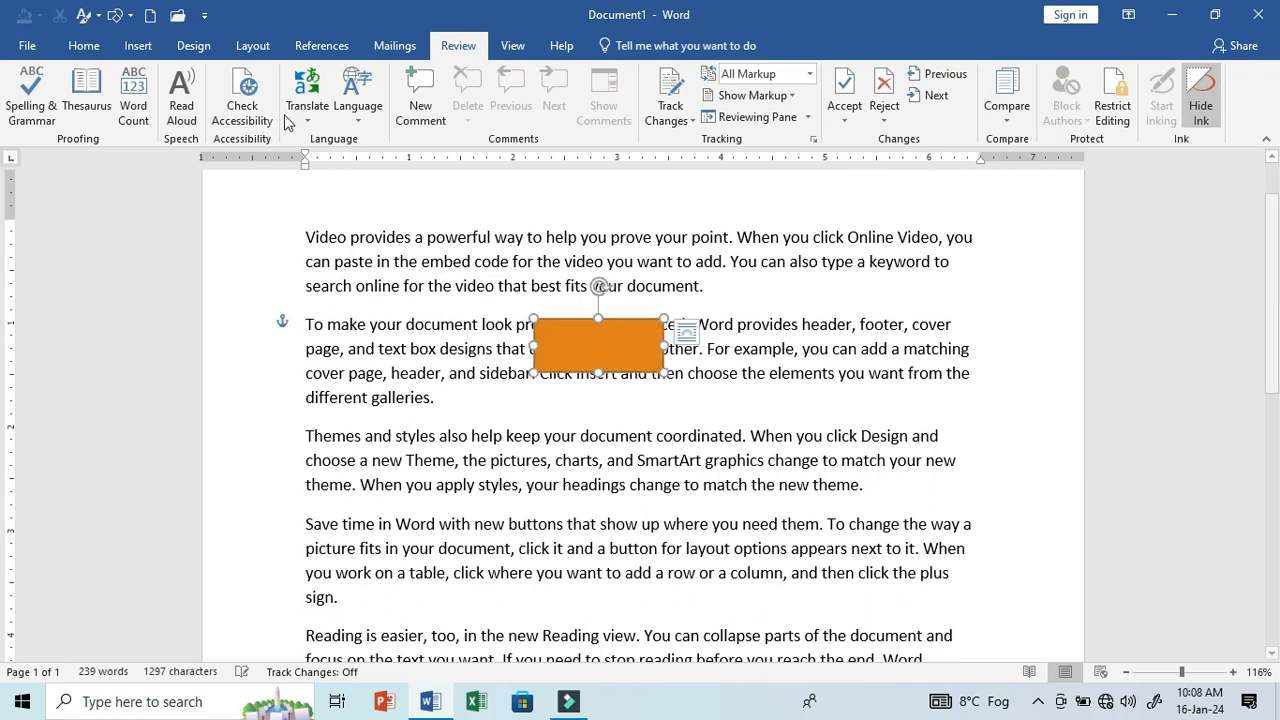
{"action": "left_click", "coordinate": [239, 104]}
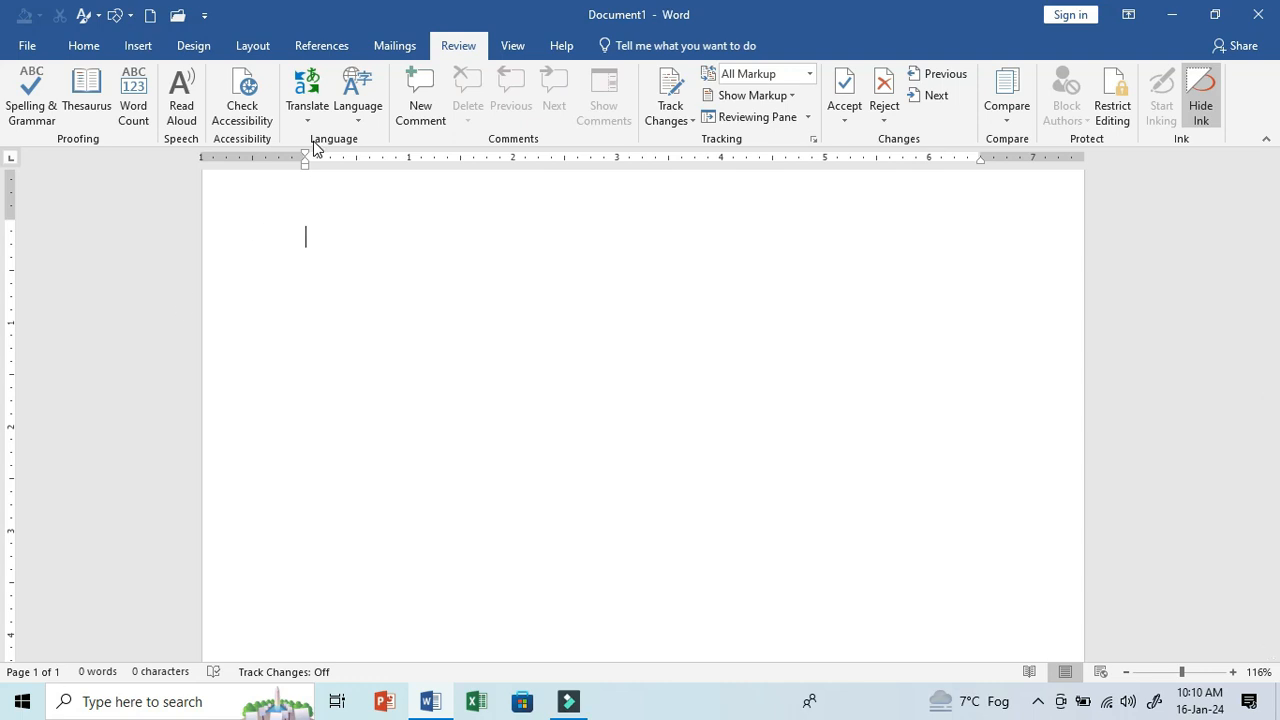
- Enter the word LITERATE in the empty document and open it as a selection in the Translator
{"action": "type", "text": "LITERATE"}
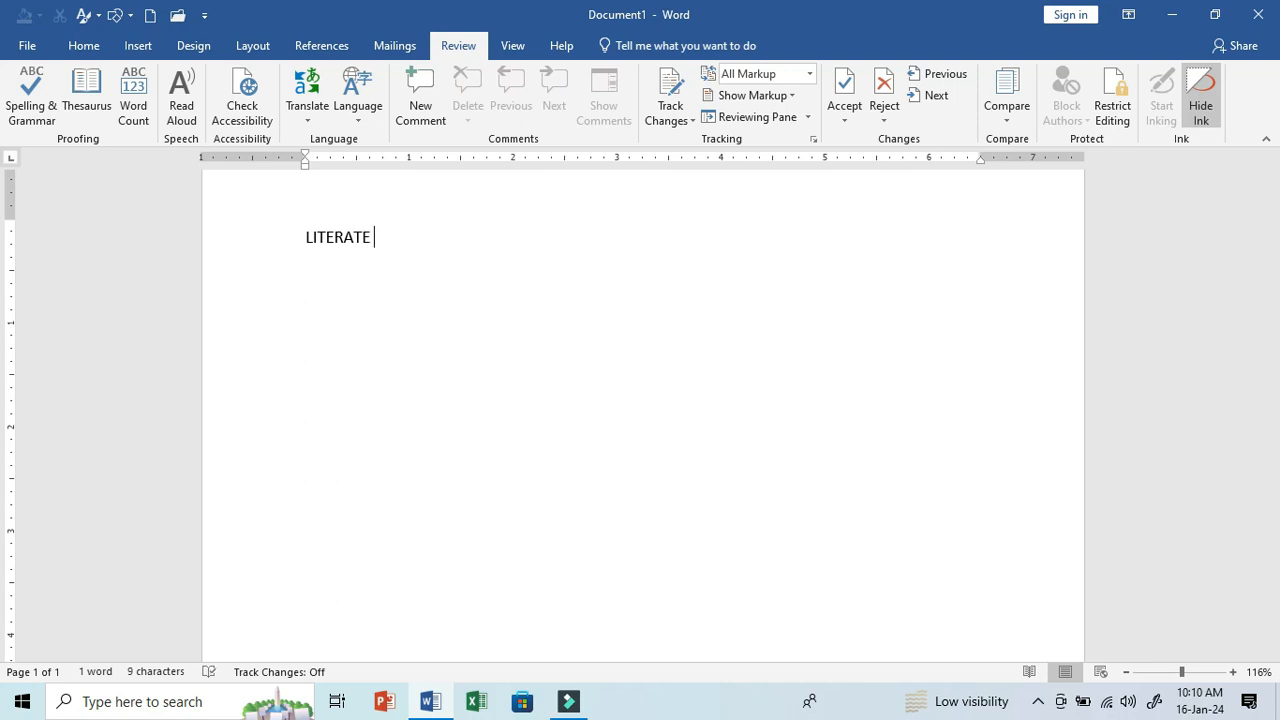
{"action": "left_click_drag", "start_coordinate": [382, 244], "coordinate": [304, 245]}
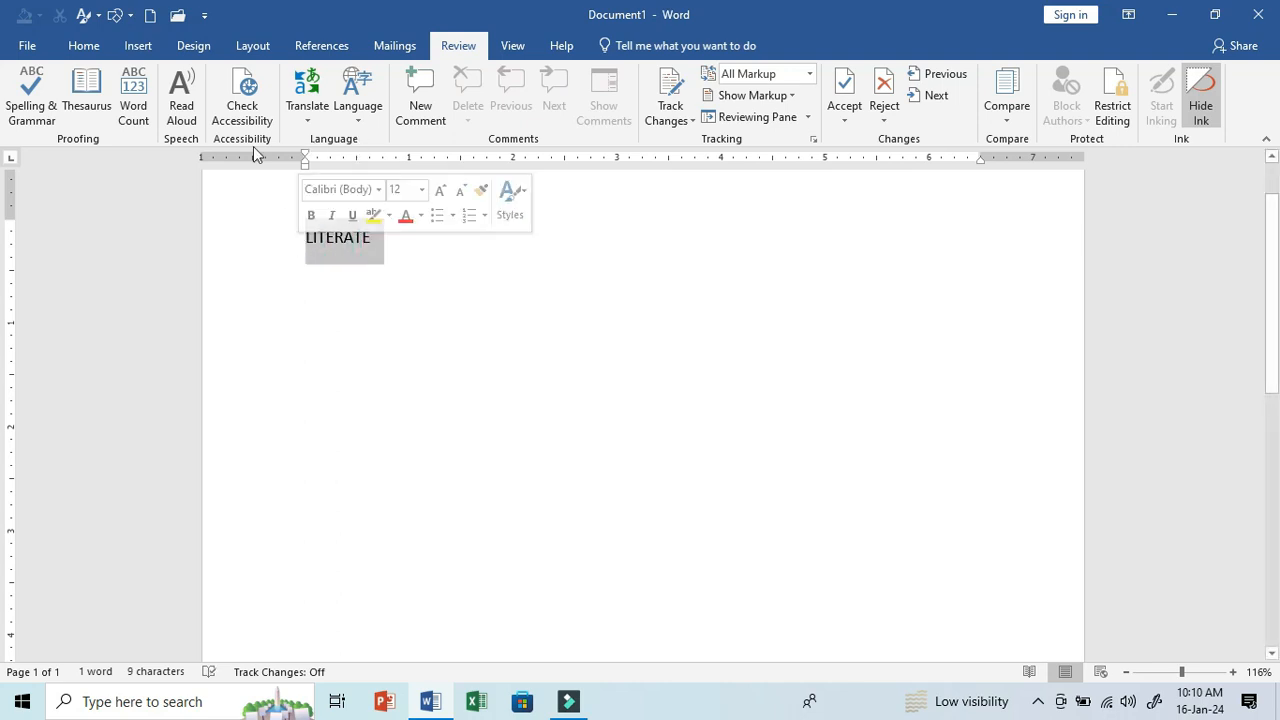
{"action": "left_click", "coordinate": [304, 112]}
{"action": "left_click", "coordinate": [348, 152]}
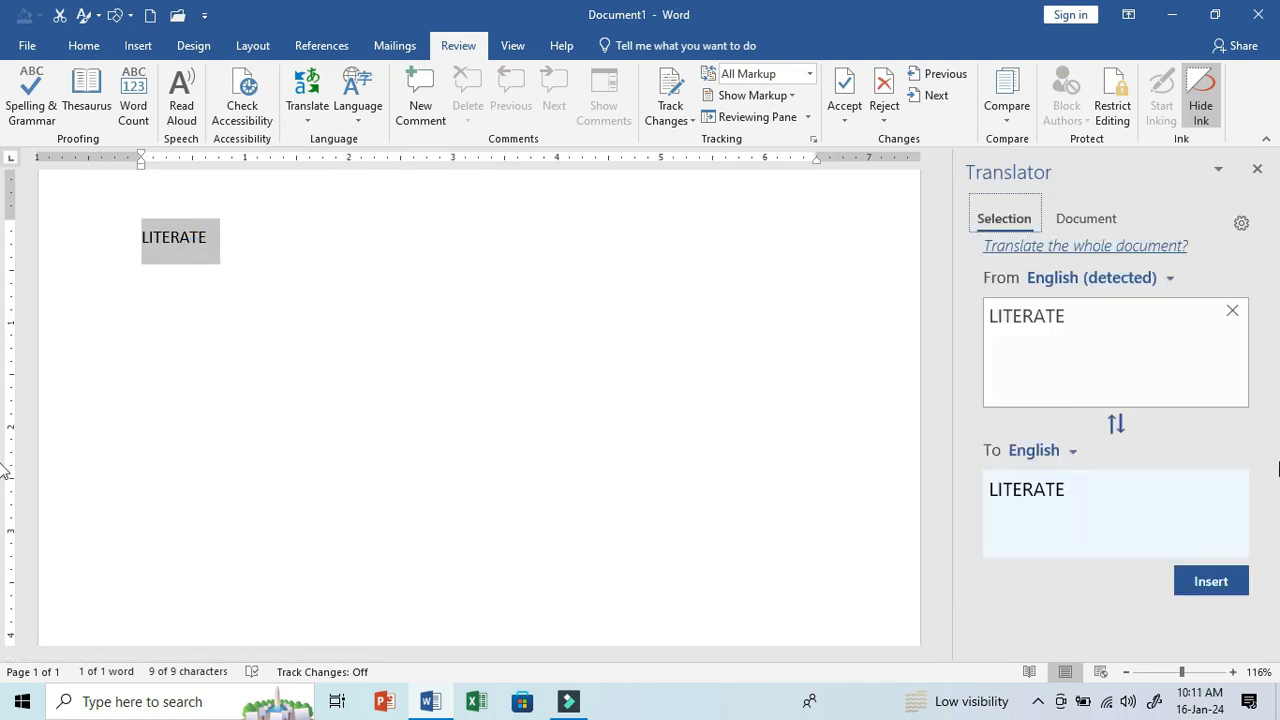
- Translate the selected word LITERATE into Hindi in the Translator
{"action": "left_click", "coordinate": [1074, 456]}
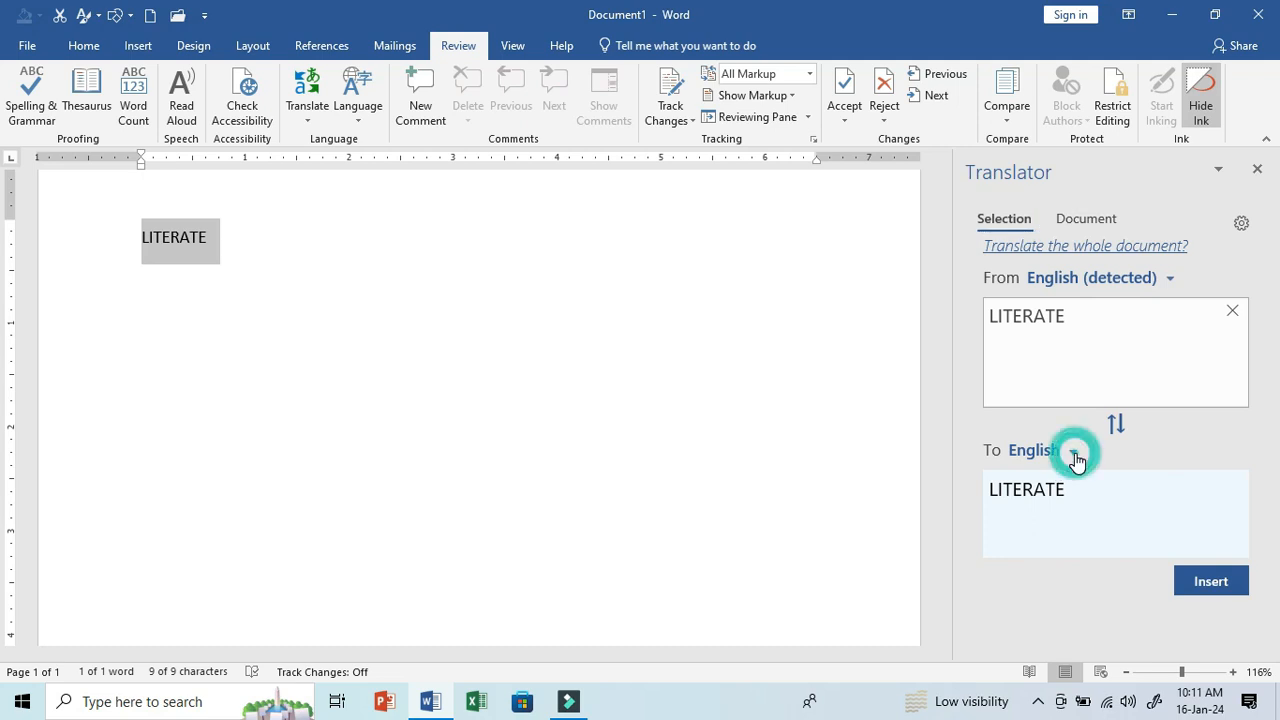
{"action": "left_click", "coordinate": [1075, 456]}
{"action": "left_click", "coordinate": [1075, 458]}
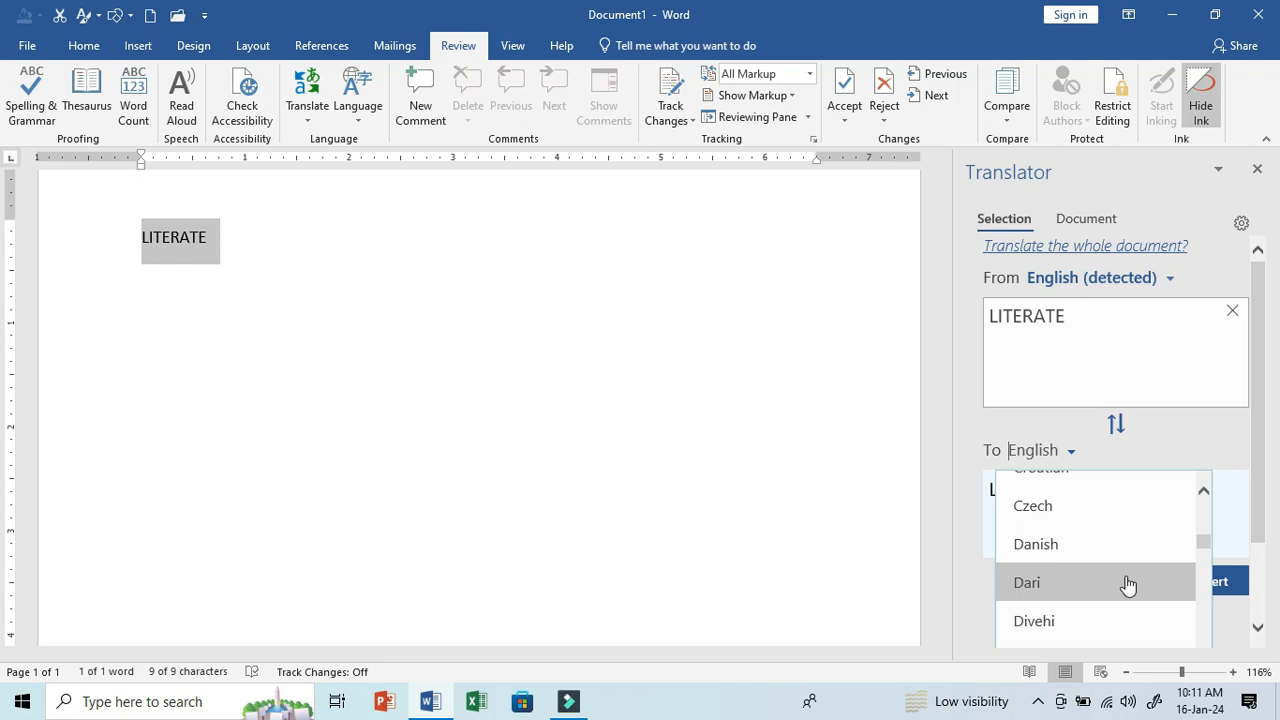
{"action": "scroll", "coordinate": [1128, 585], "scroll_direction": "down", "scroll_amount": 3}
{"action": "type", "text": "HI"}
{"action": "left_click", "coordinate": [1136, 492]}
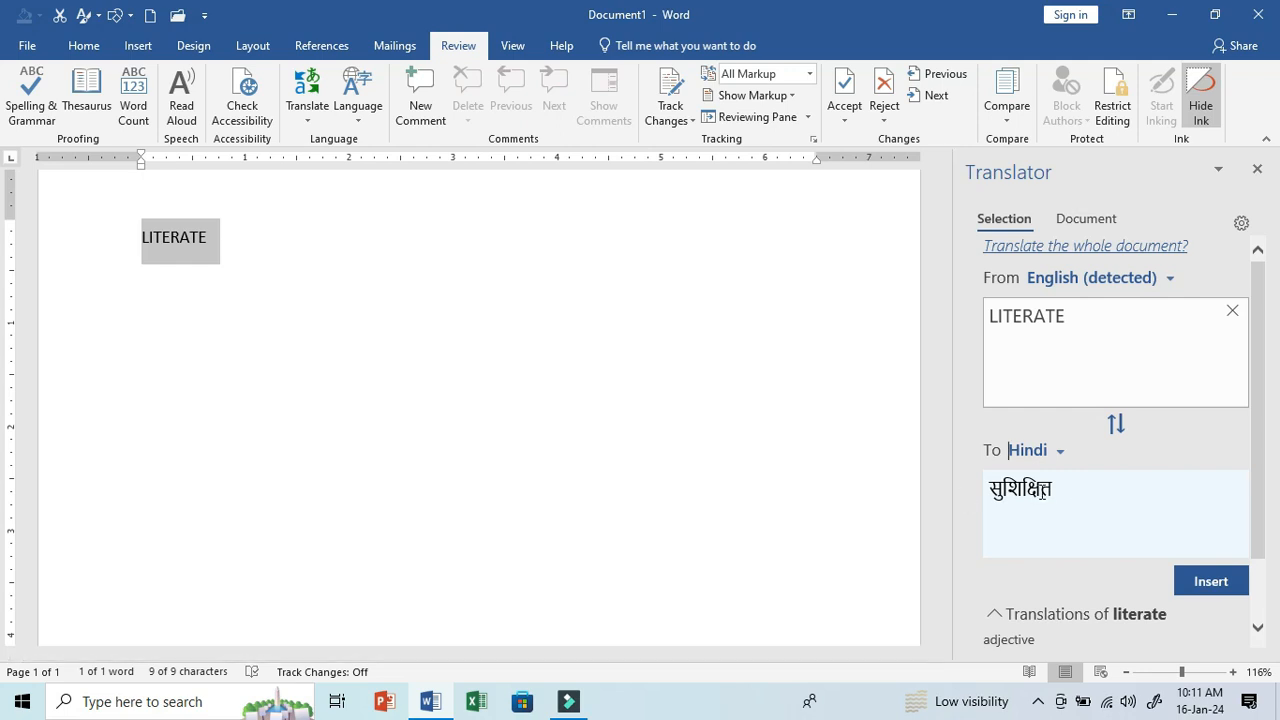
- Add the word GUIDANCE on a new line below LITERATE and translate it as a selection into Hindi
{"action": "left_click", "coordinate": [240, 237]}
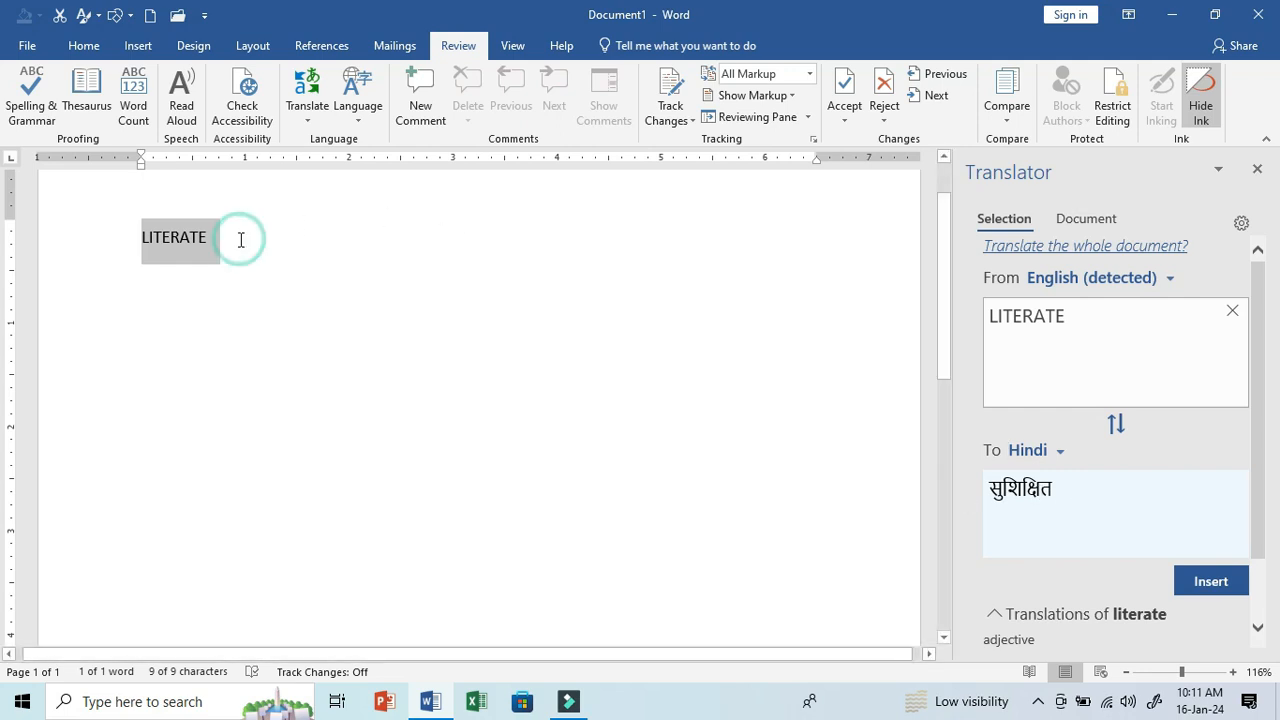
{"action": "left_click", "coordinate": [227, 238]}
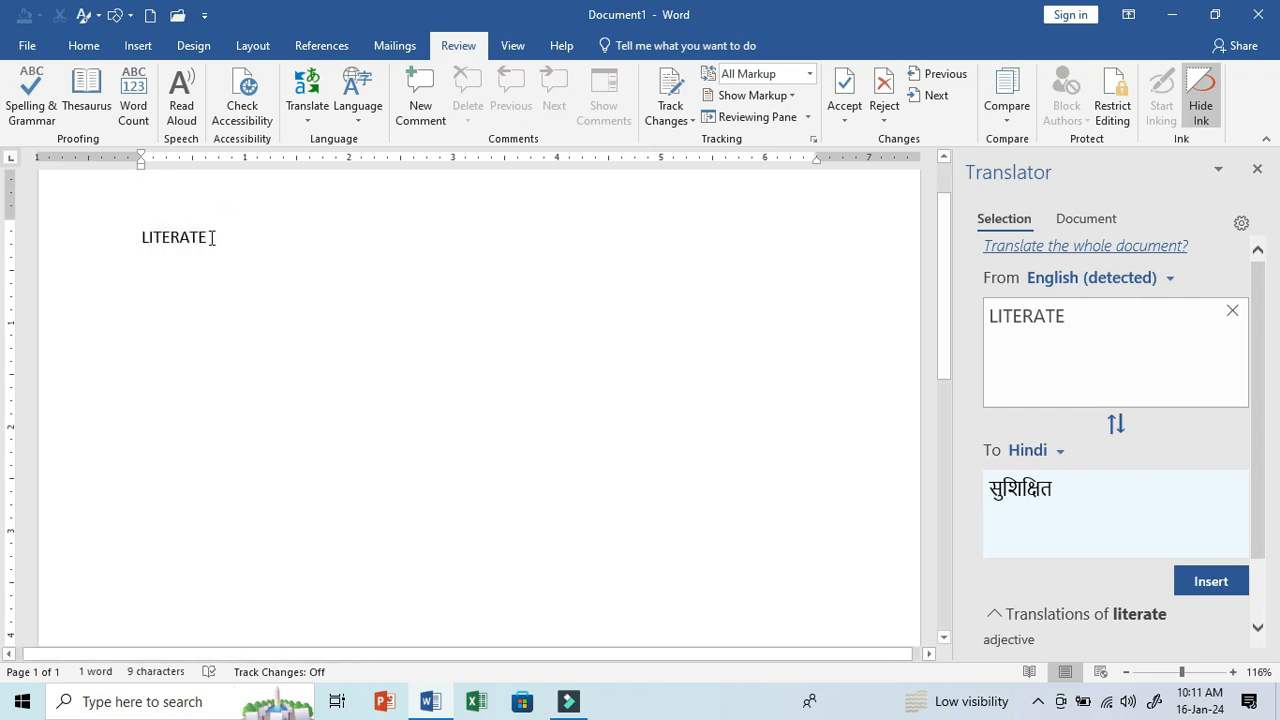
{"action": "key", "text": "Return"}
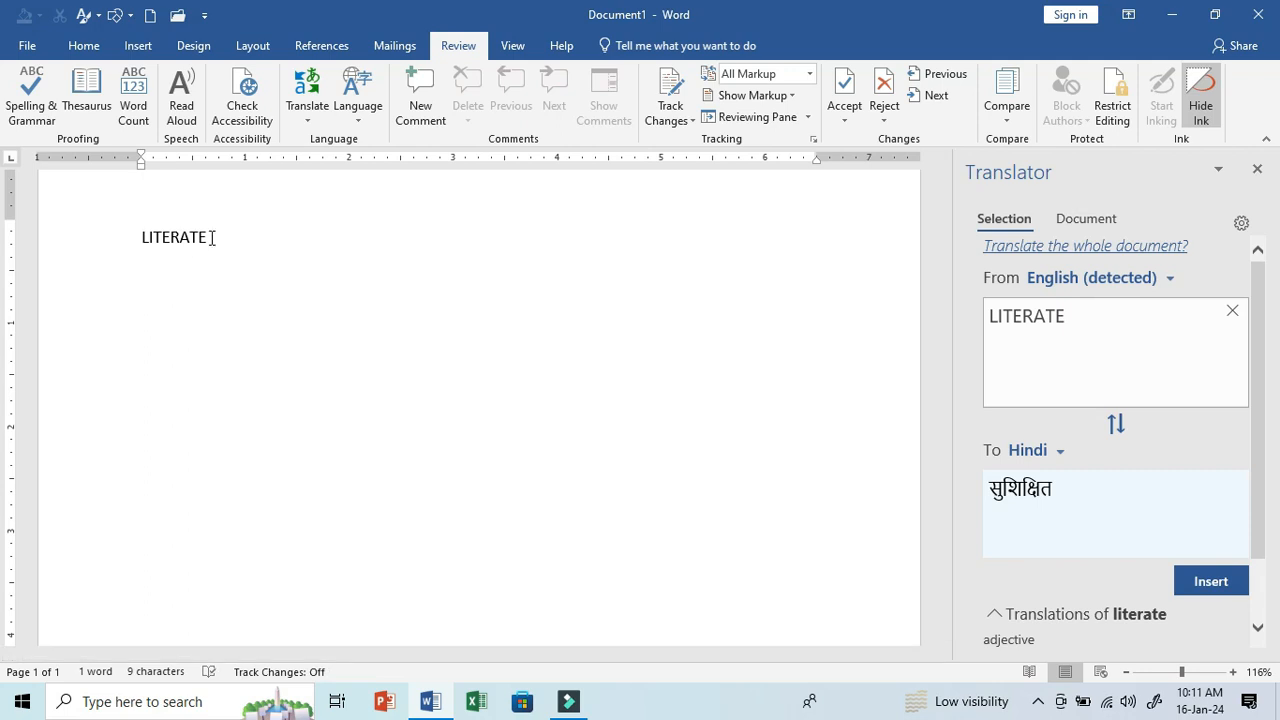
{"action": "type", "text": "GUIDANCE"}
{"action": "left_click_drag", "start_coordinate": [145, 280], "coordinate": [256, 284]}
{"action": "left_click", "coordinate": [309, 112]}
{"action": "left_click", "coordinate": [344, 150]}
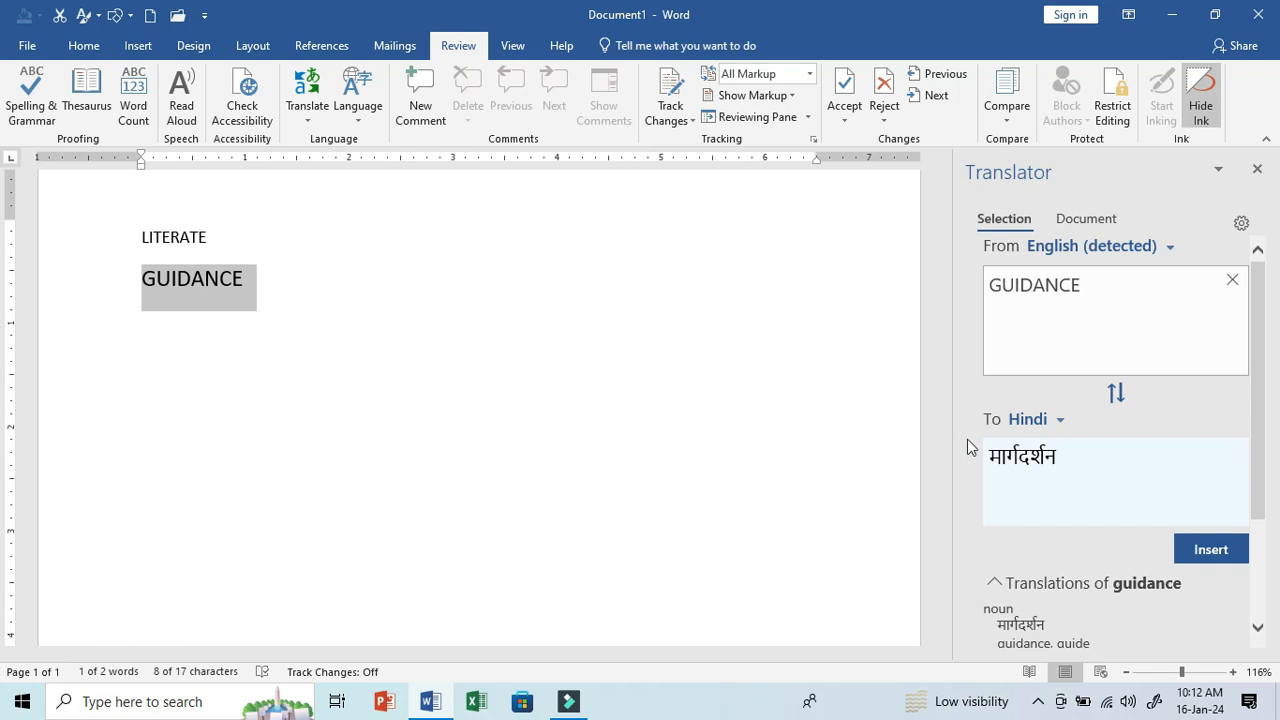
- Close the Translator and replace the document's words with sample paragraphs generated by =rand()
{"action": "left_click", "coordinate": [368, 129]}
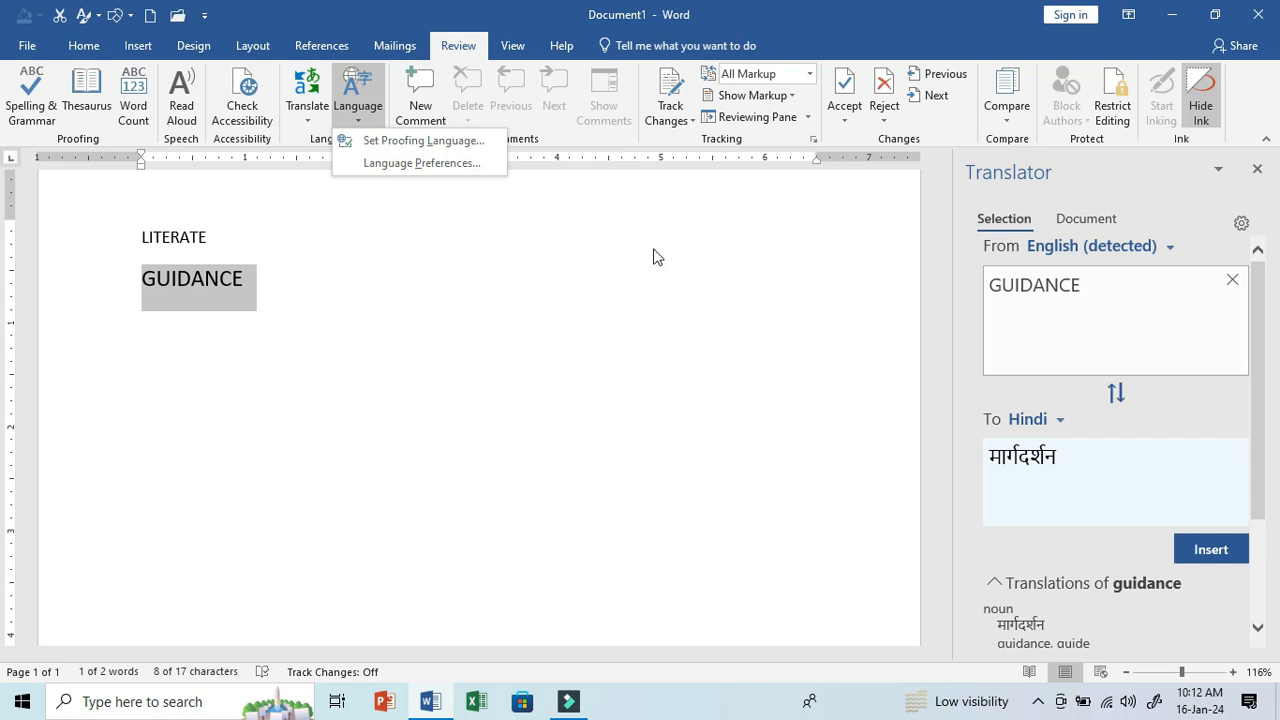
{"action": "left_click", "coordinate": [1256, 172]}
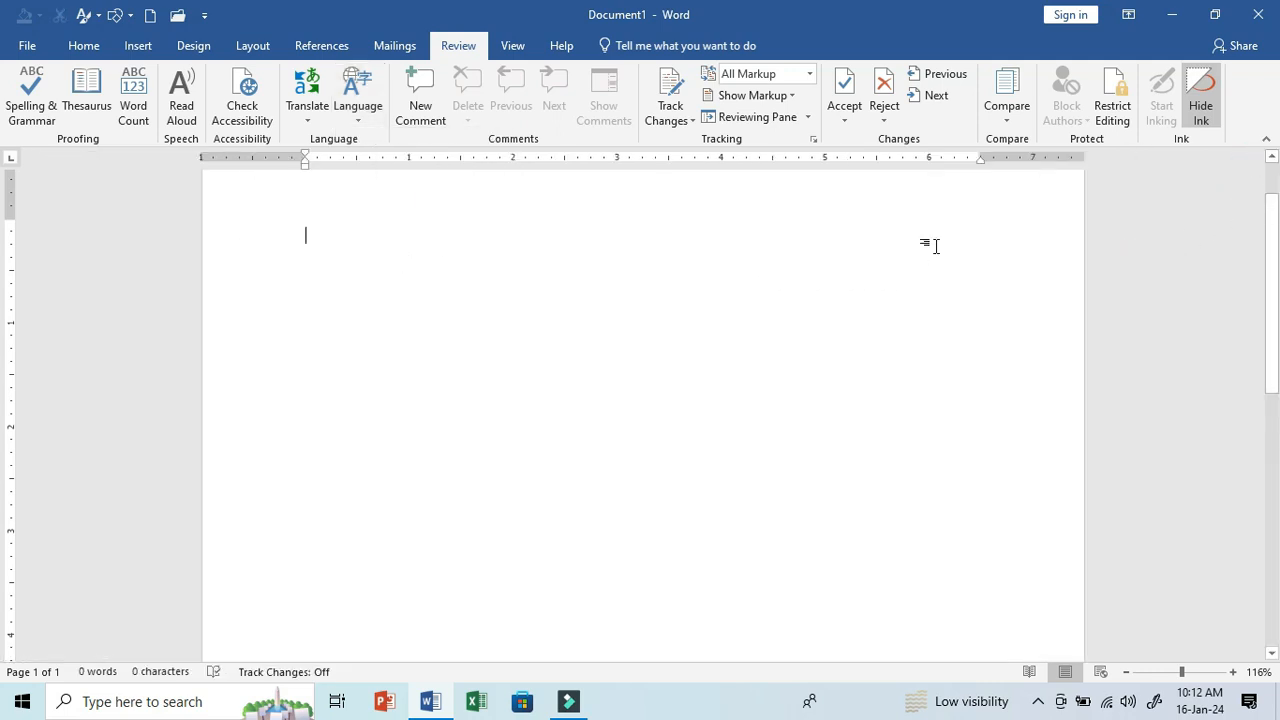
{"action": "type", "text": "=rand()"}
{"action": "key", "text": "Return"}
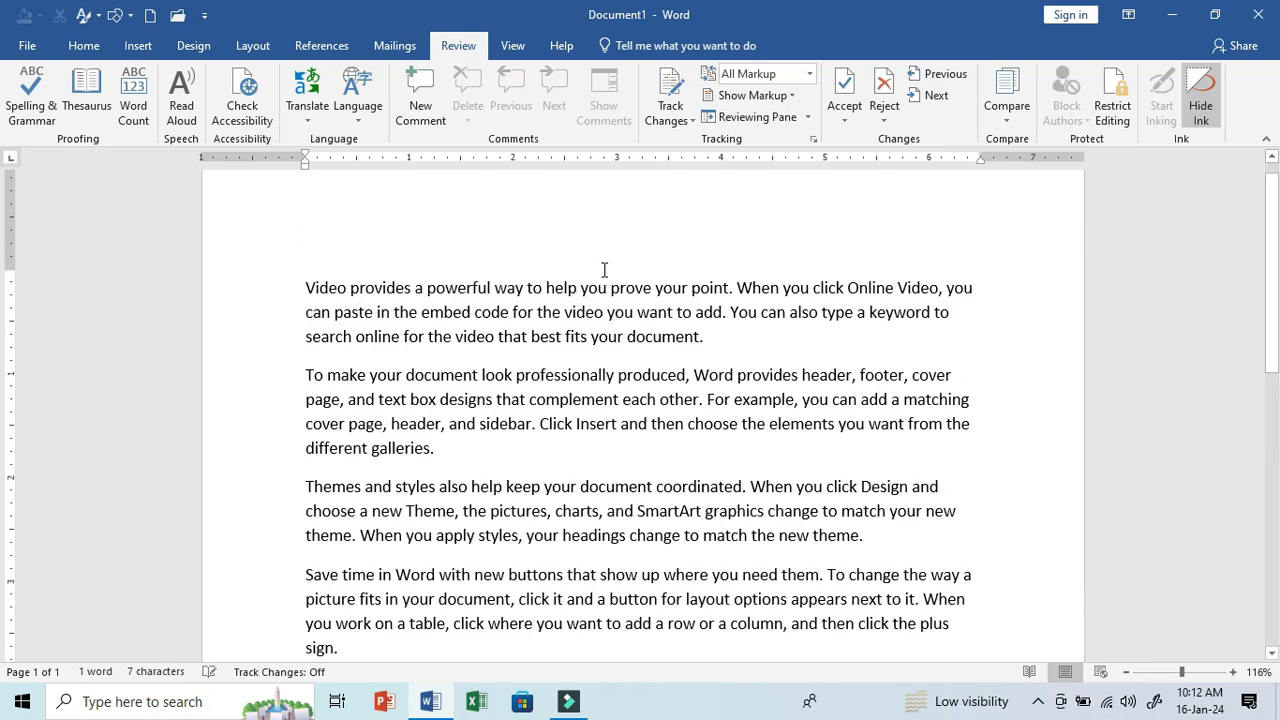
- Add a comment reading D to the word "prove" in the first paragraph
{"action": "mouse_move", "coordinate": [604, 282]}
{"action": "left_mouse_down"}
{"action": "mouse_move", "coordinate": [648, 288]}
{"action": "mouse_move", "coordinate": [617, 297]}
{"action": "left_mouse_up"}
{"action": "left_click", "coordinate": [648, 288]}
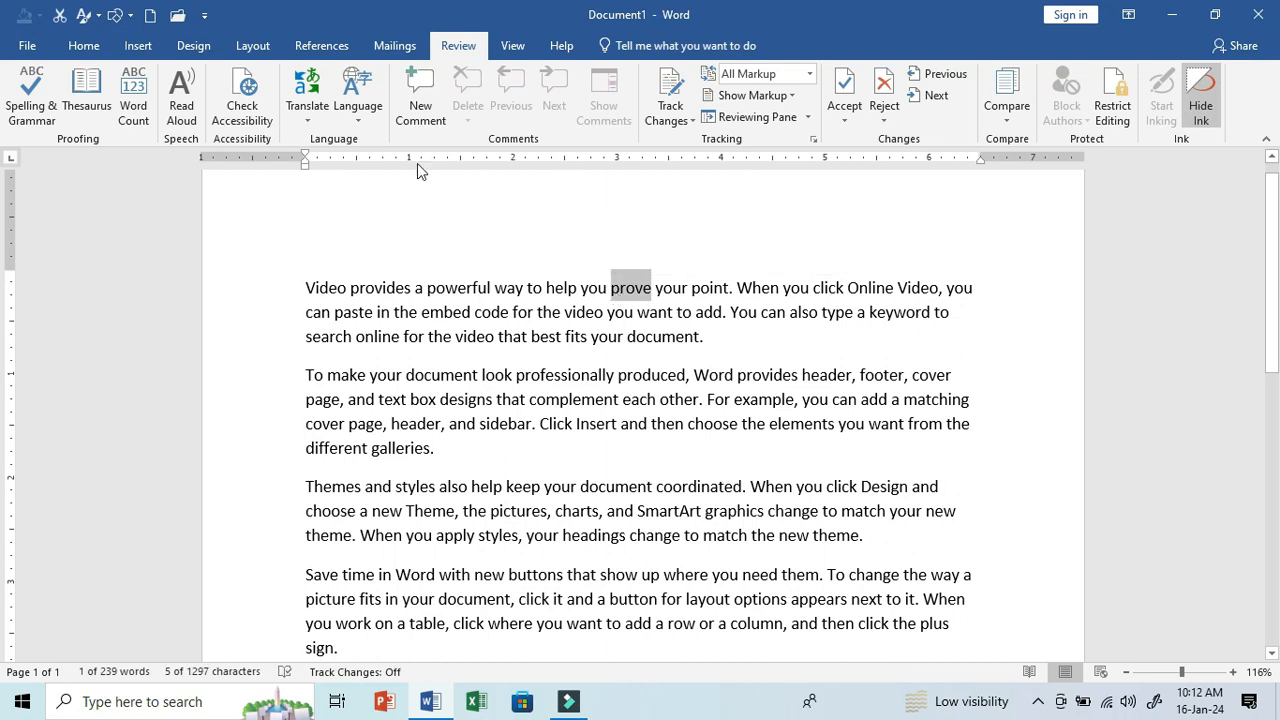
{"action": "left_click", "coordinate": [423, 125]}
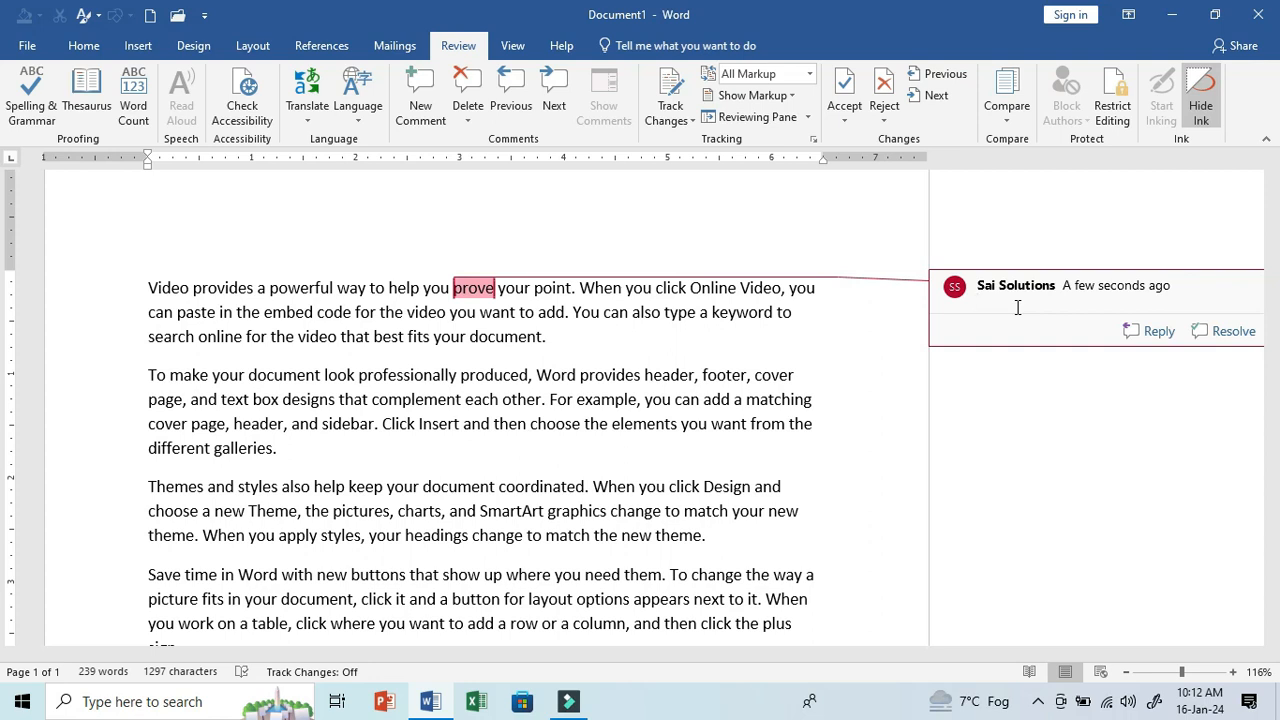
{"action": "type", "text": "D"}
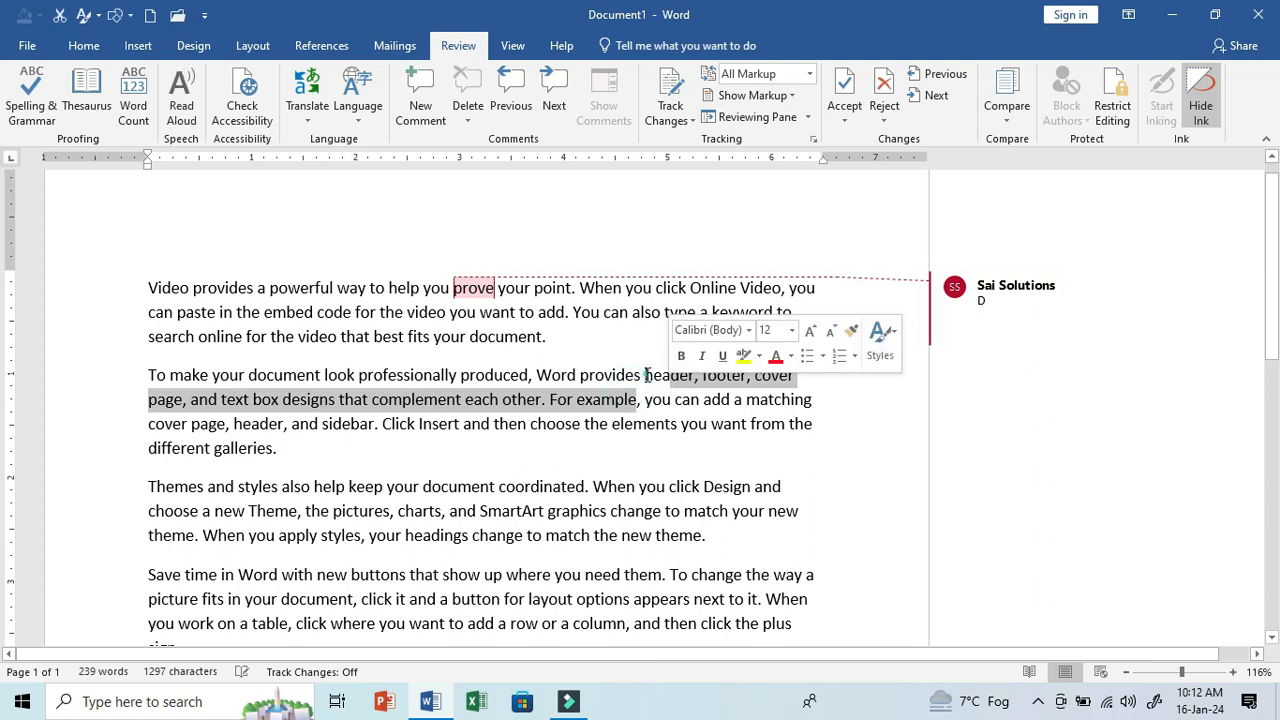
- Add a comment reading BOLD to the words "provides header" in the second paragraph
{"action": "left_click_drag", "start_coordinate": [650, 375], "coordinate": [582, 376]}
{"action": "left_click", "coordinate": [420, 105]}
{"action": "type", "text": "BOLD"}
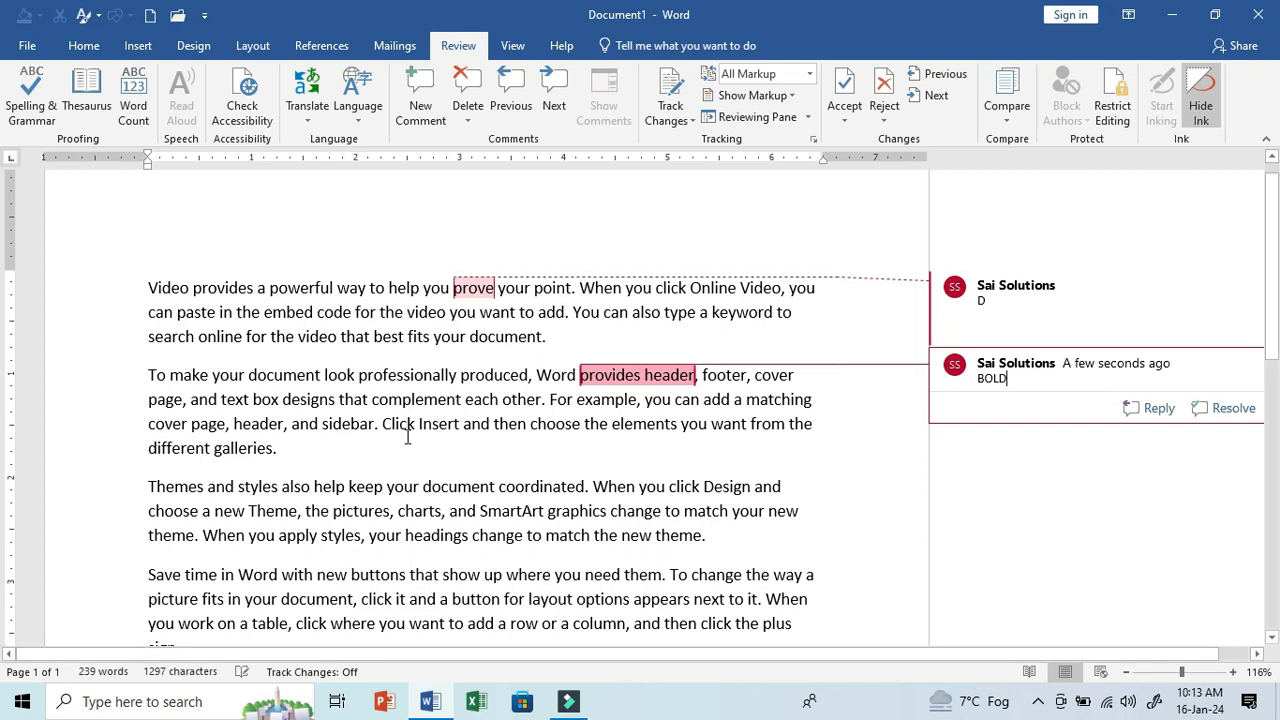
- Add a comment reading TR to the words "sidebar. Click" in the second paragraph
{"action": "left_click_drag", "start_coordinate": [351, 424], "coordinate": [417, 424]}
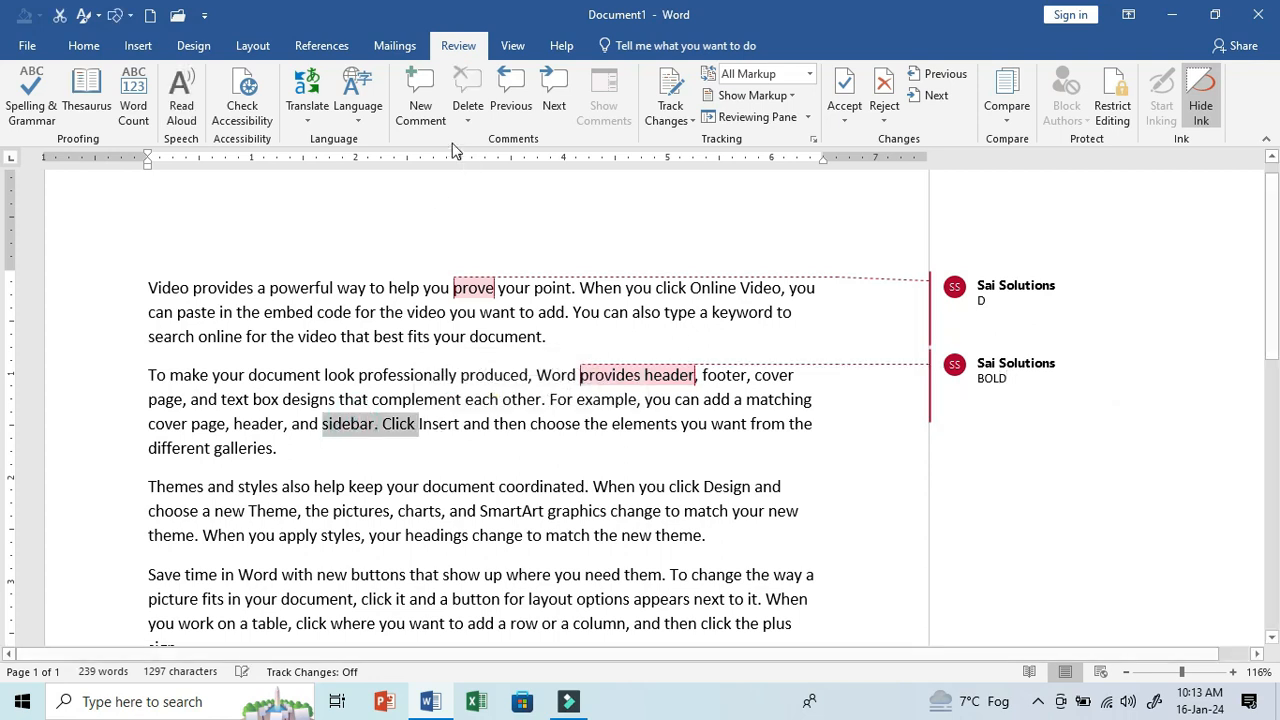
{"action": "left_click", "coordinate": [421, 106]}
{"action": "type", "text": "TR"}
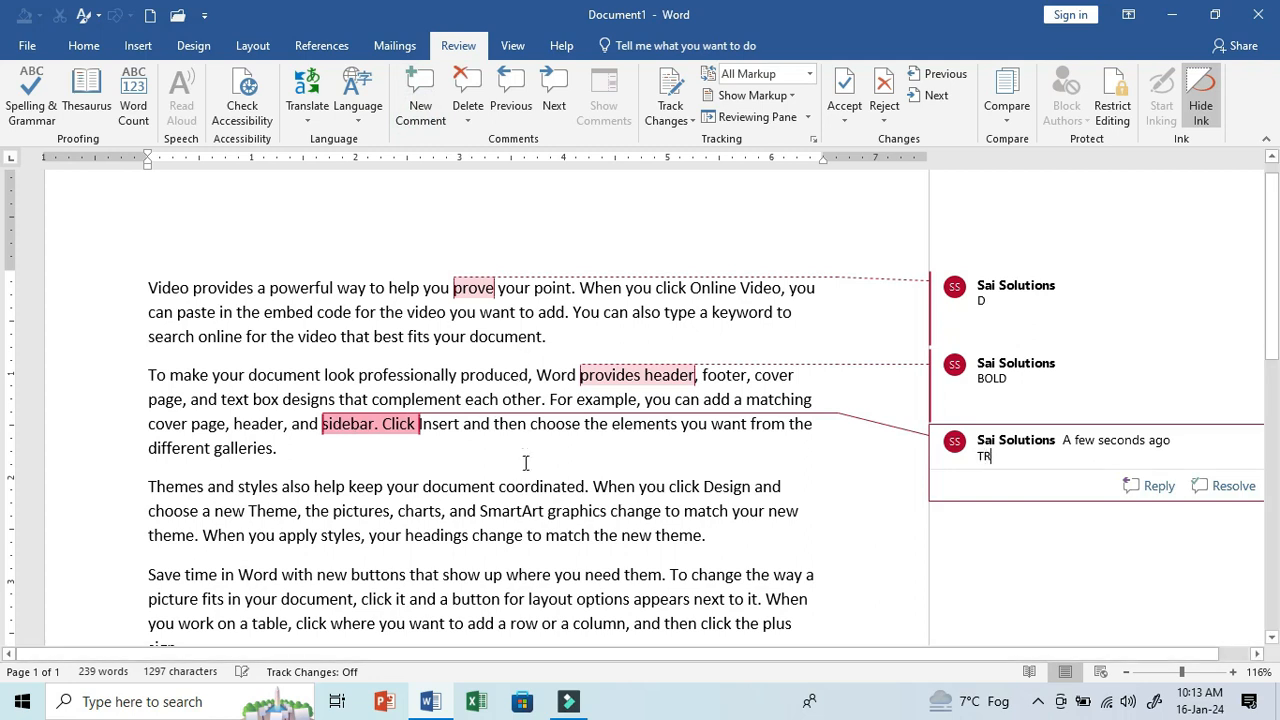
{"action": "left_click", "coordinate": [562, 524]}
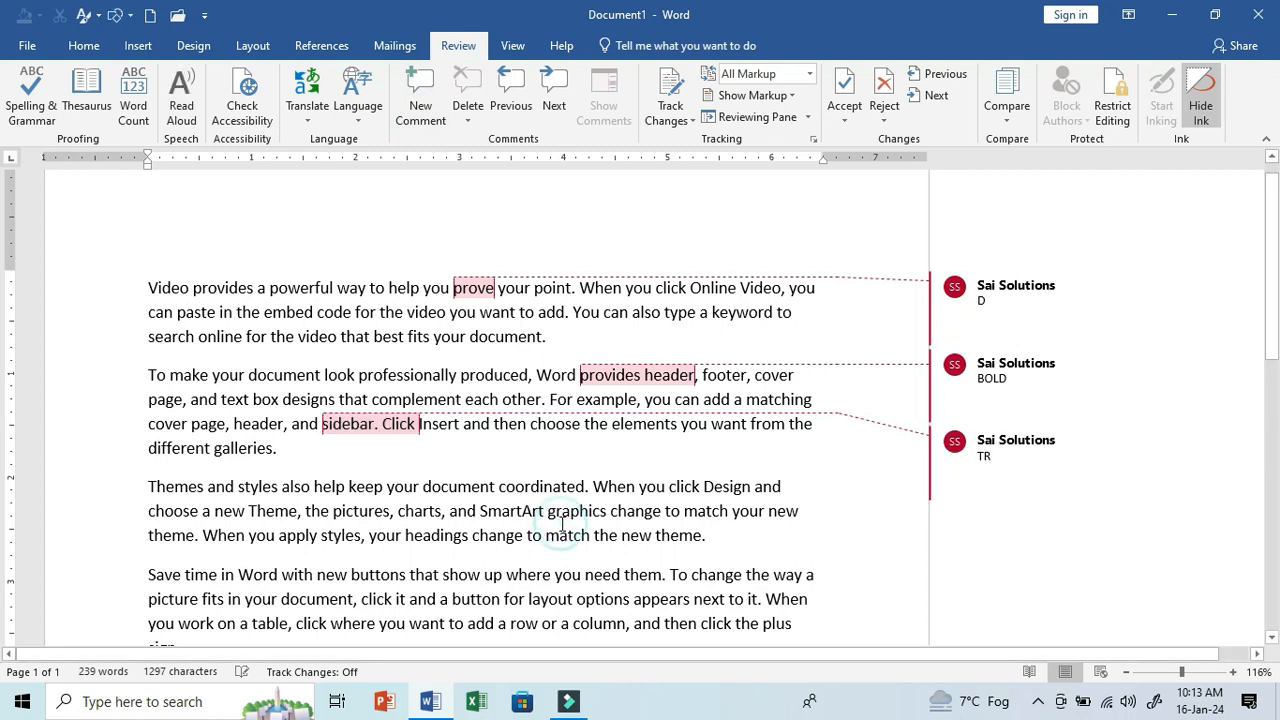
- Step backward and forward through the document's comments, ending on the TR comment
{"action": "left_click", "coordinate": [512, 105]}
{"action": "left_click", "coordinate": [512, 105]}
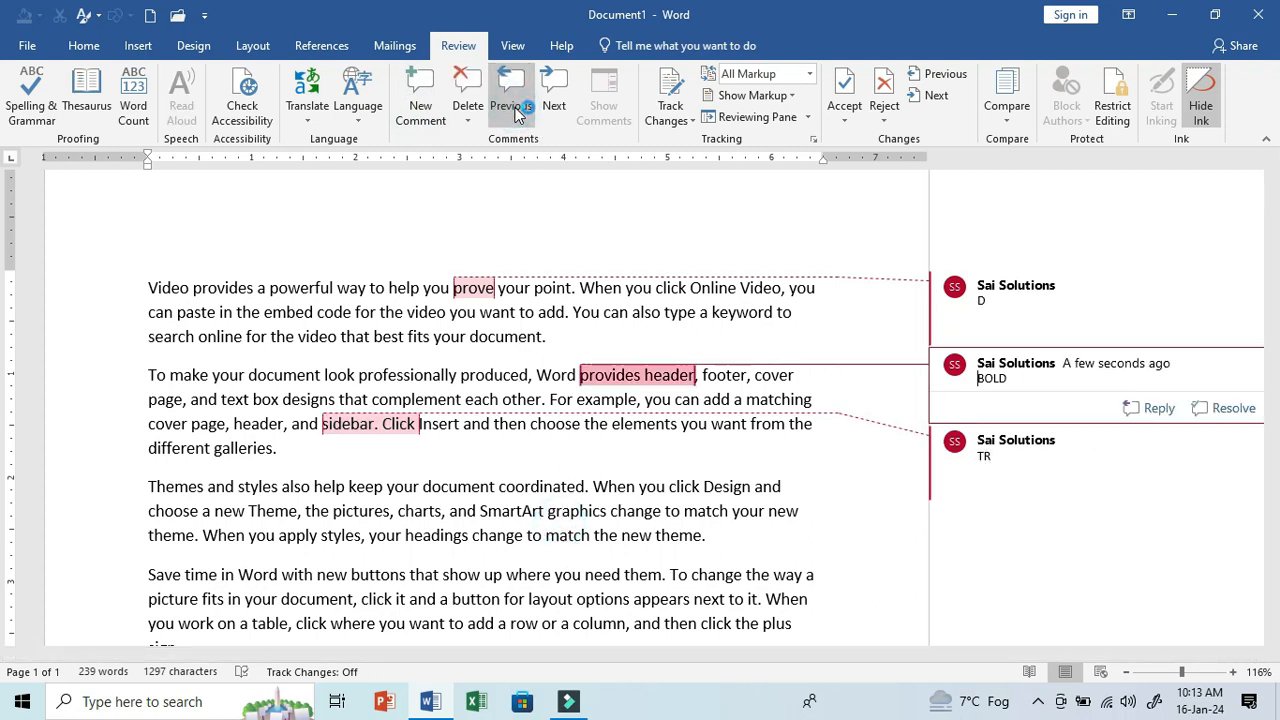
{"action": "left_click", "coordinate": [514, 110]}
{"action": "left_click", "coordinate": [555, 108]}
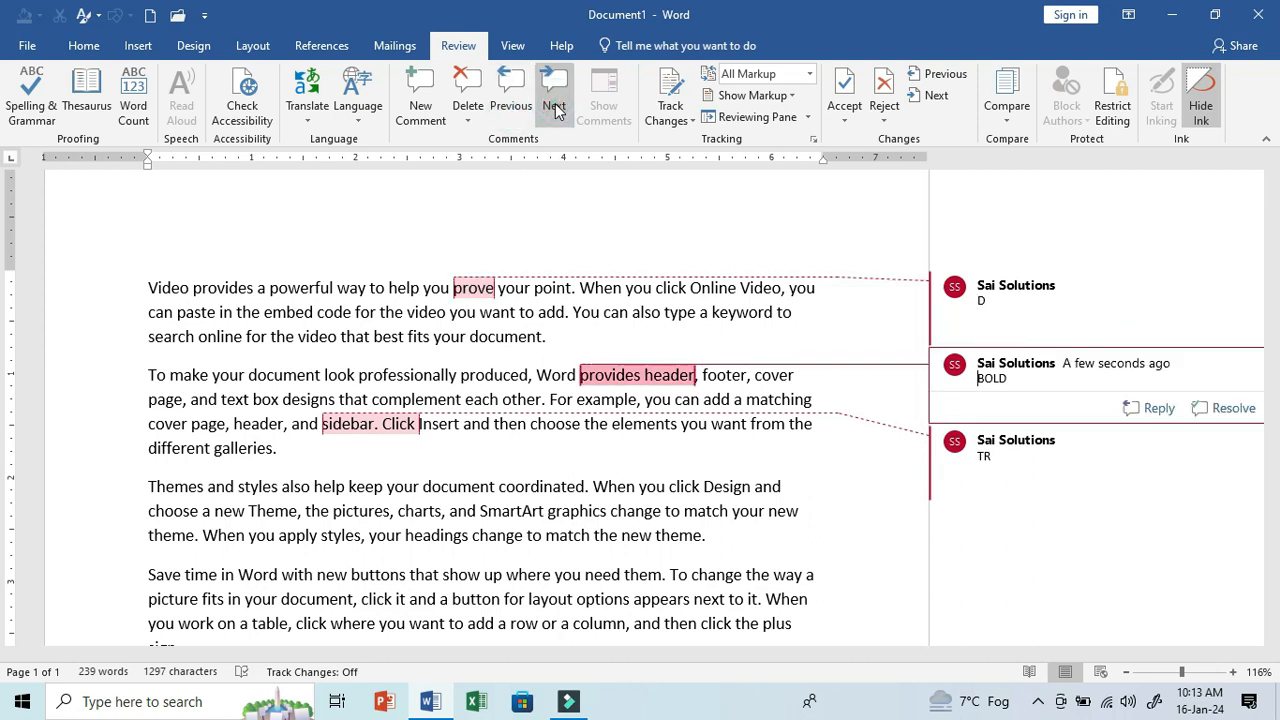
{"action": "left_click", "coordinate": [555, 108]}
- Delete the TR comment on "sidebar. Click" and all remaining comments in the document
{"action": "left_click", "coordinate": [467, 117]}
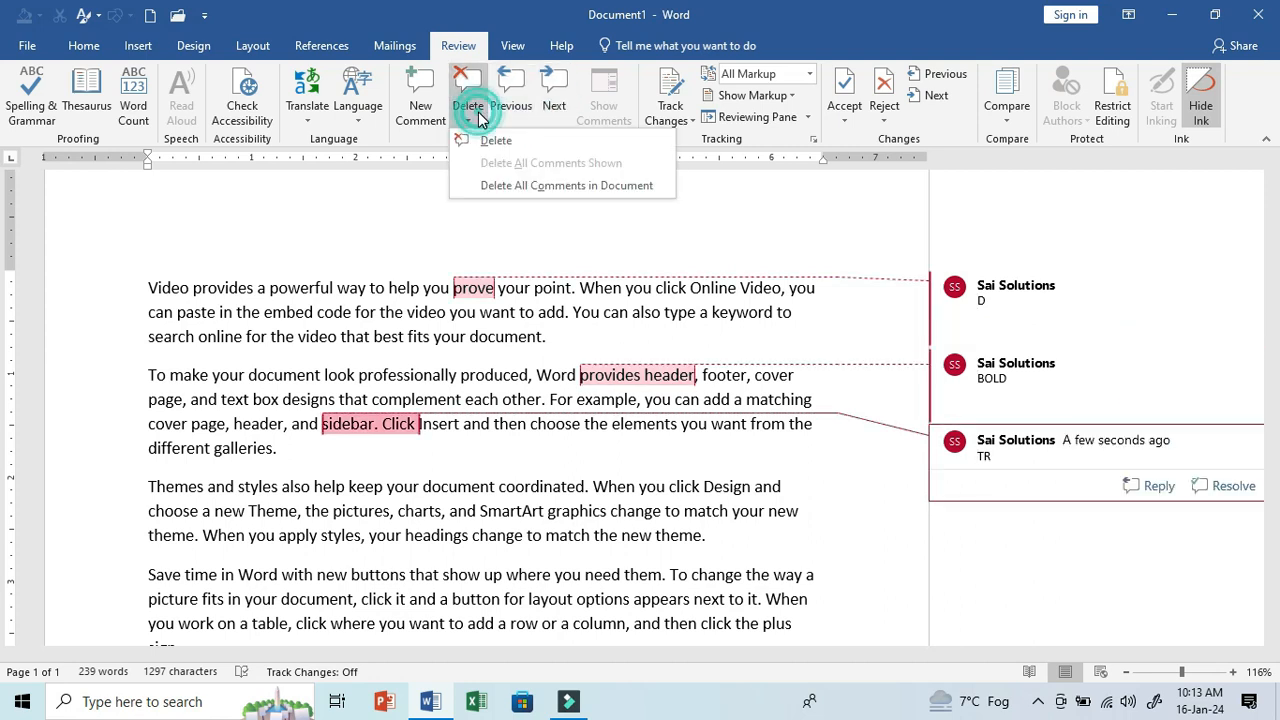
{"action": "left_click", "coordinate": [486, 142]}
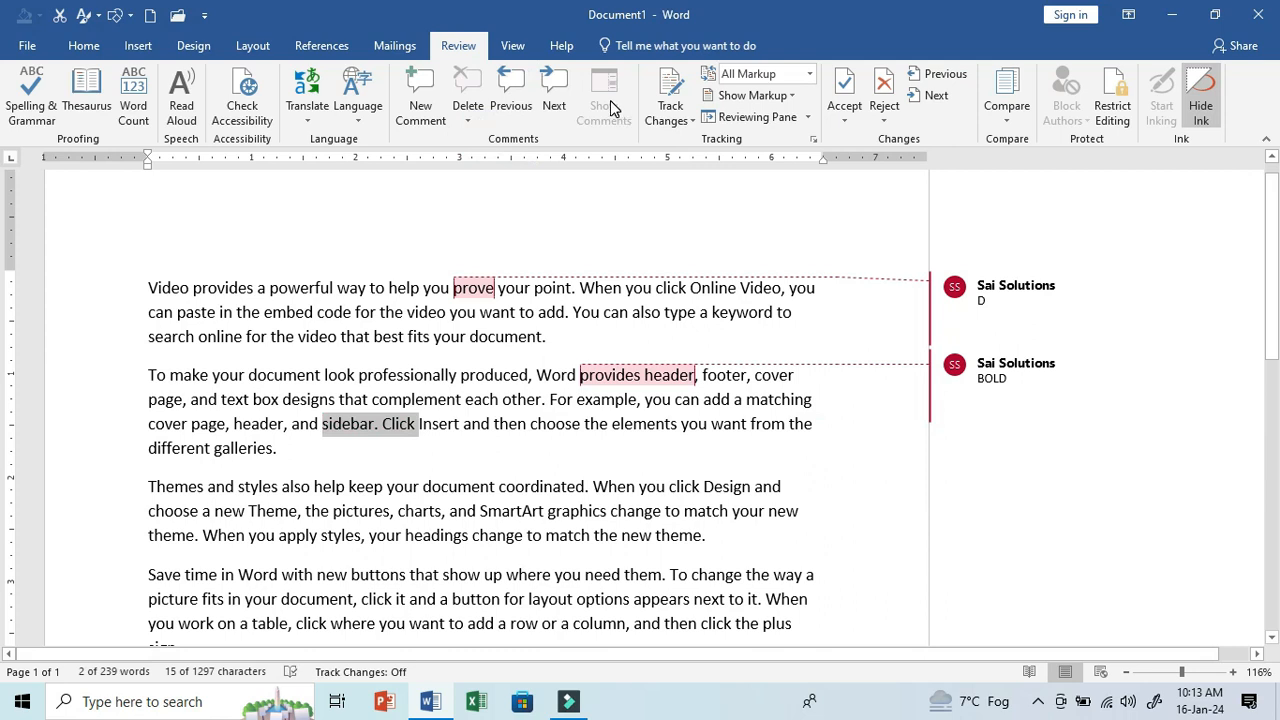
{"action": "left_click", "coordinate": [960, 288]}
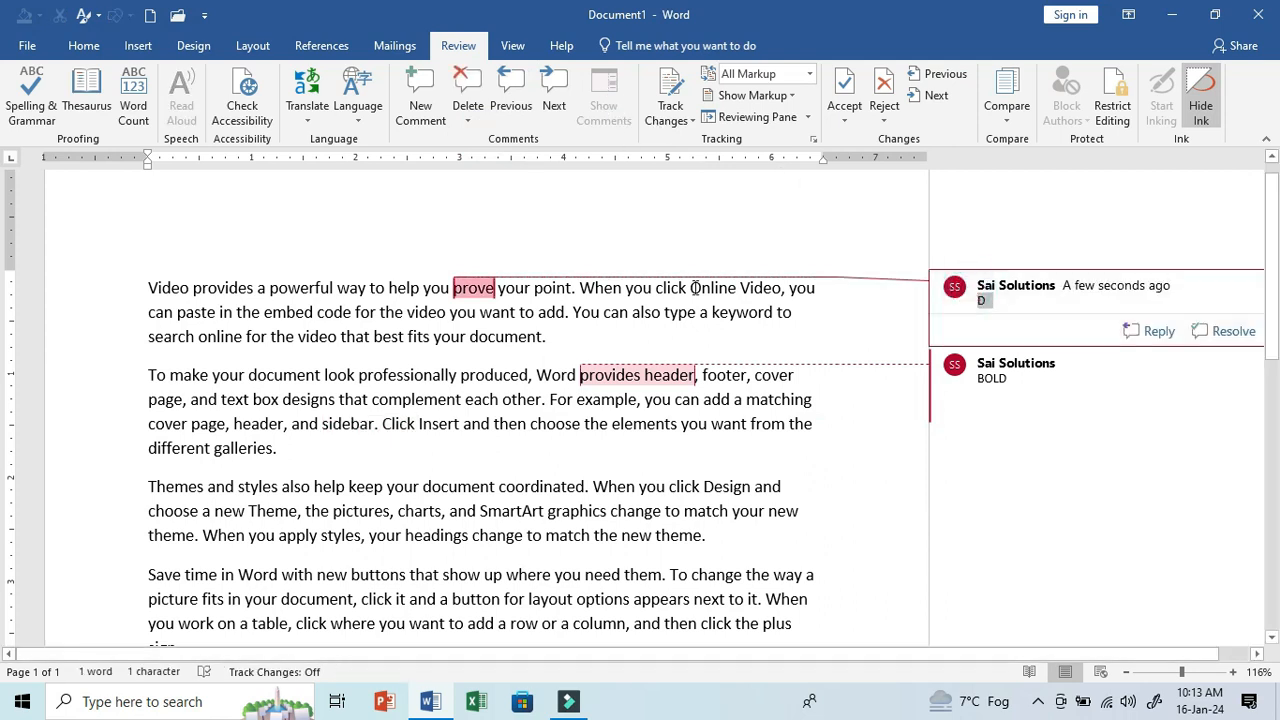
{"action": "left_click", "coordinate": [620, 313]}
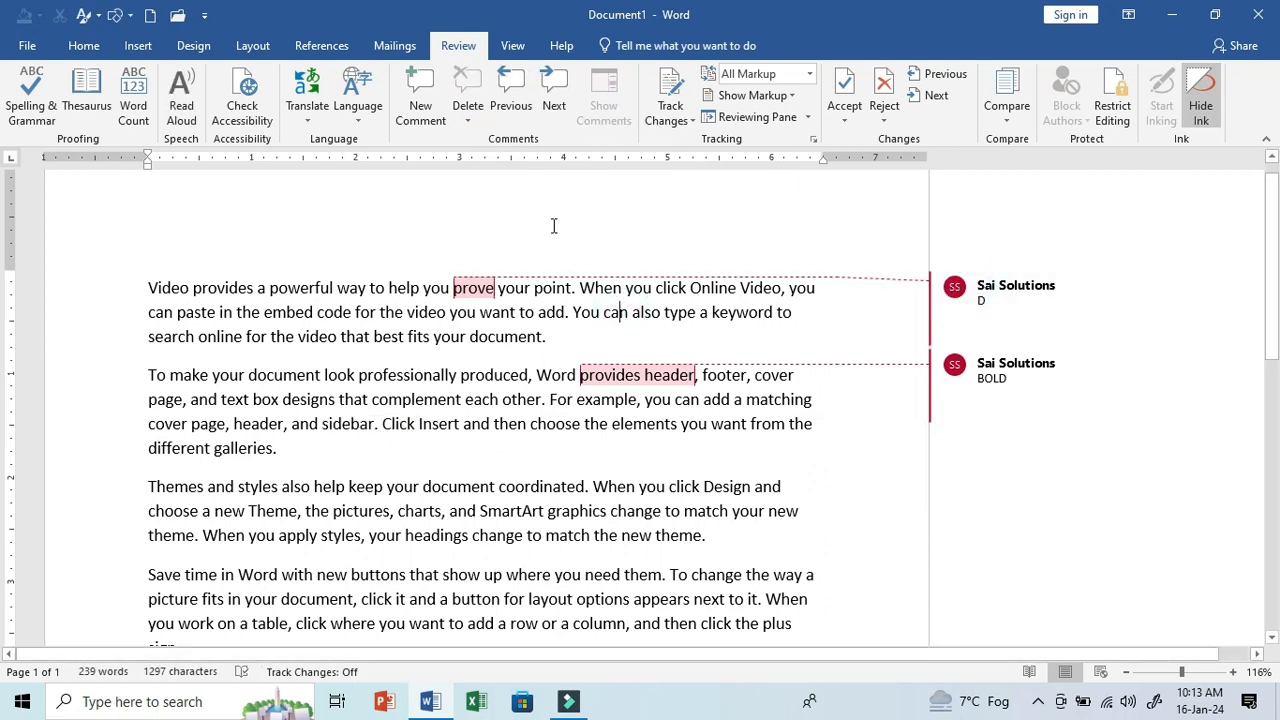
{"action": "left_click", "coordinate": [468, 115]}
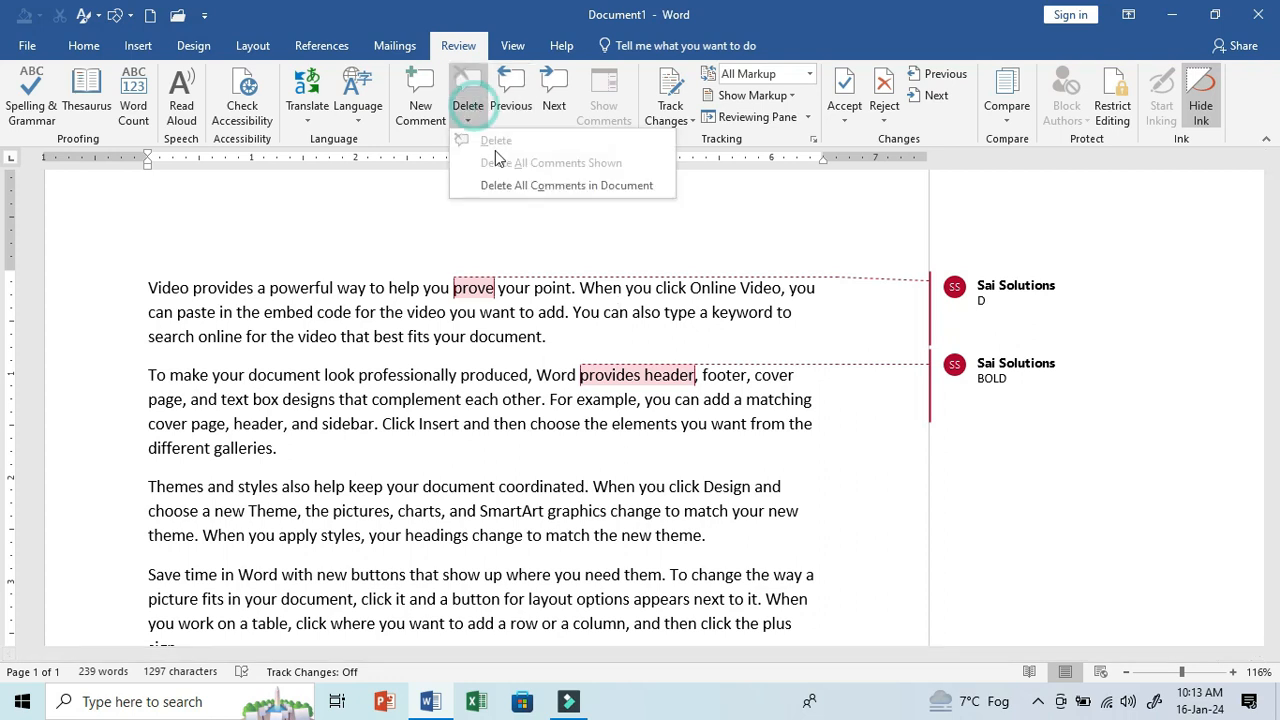
{"action": "left_click", "coordinate": [521, 185]}
{"action": "left_click", "coordinate": [553, 312]}
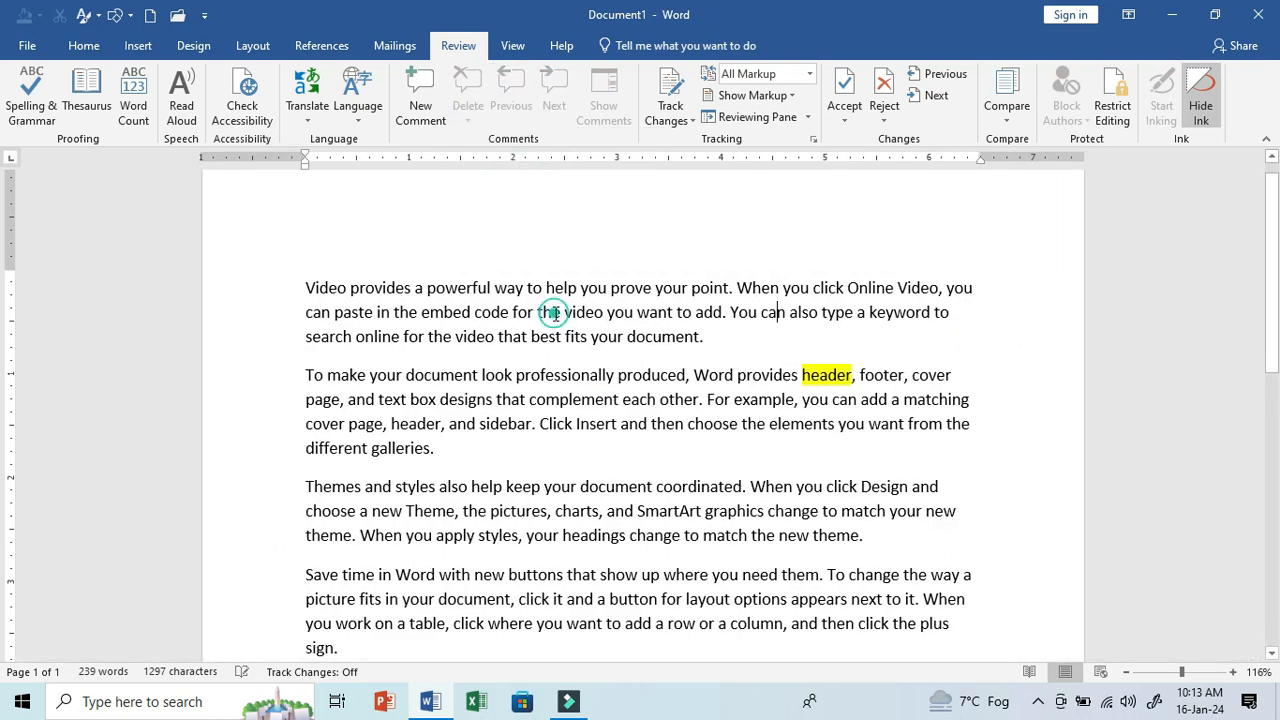
- Lock change tracking for the document, entering and confirming the lock password
{"action": "left_click", "coordinate": [689, 121]}
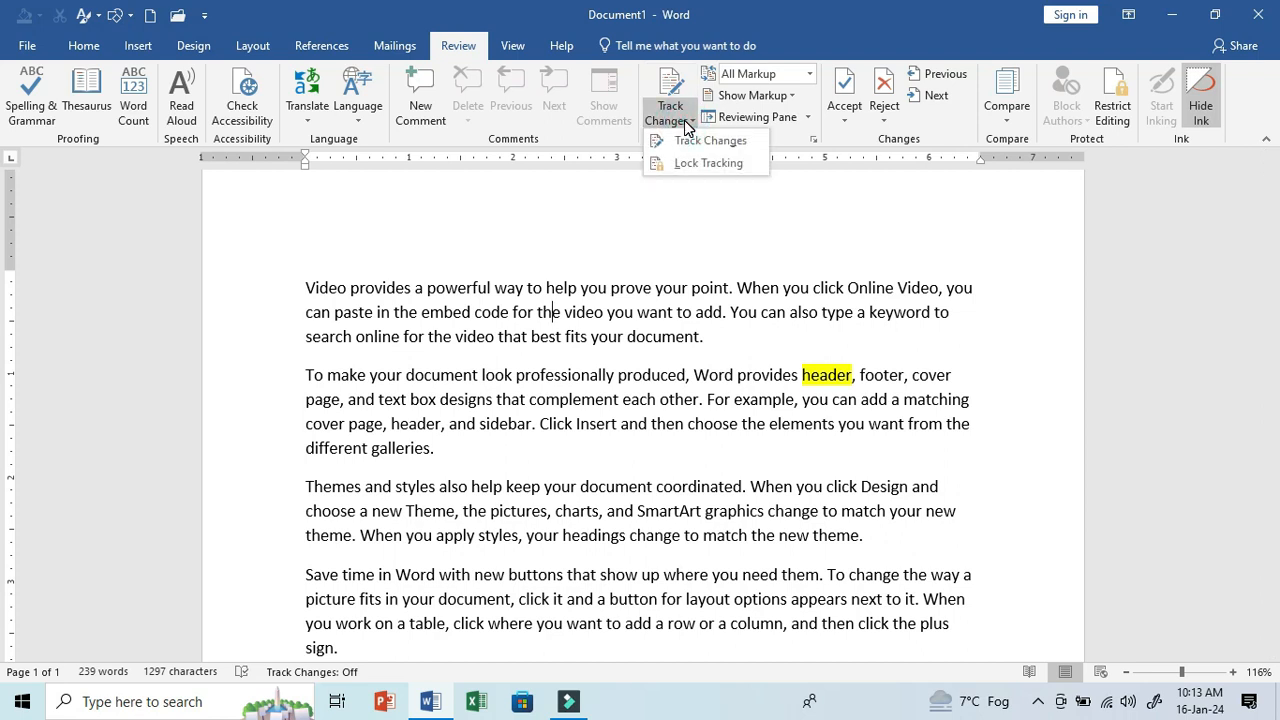
{"action": "left_click", "coordinate": [635, 326]}
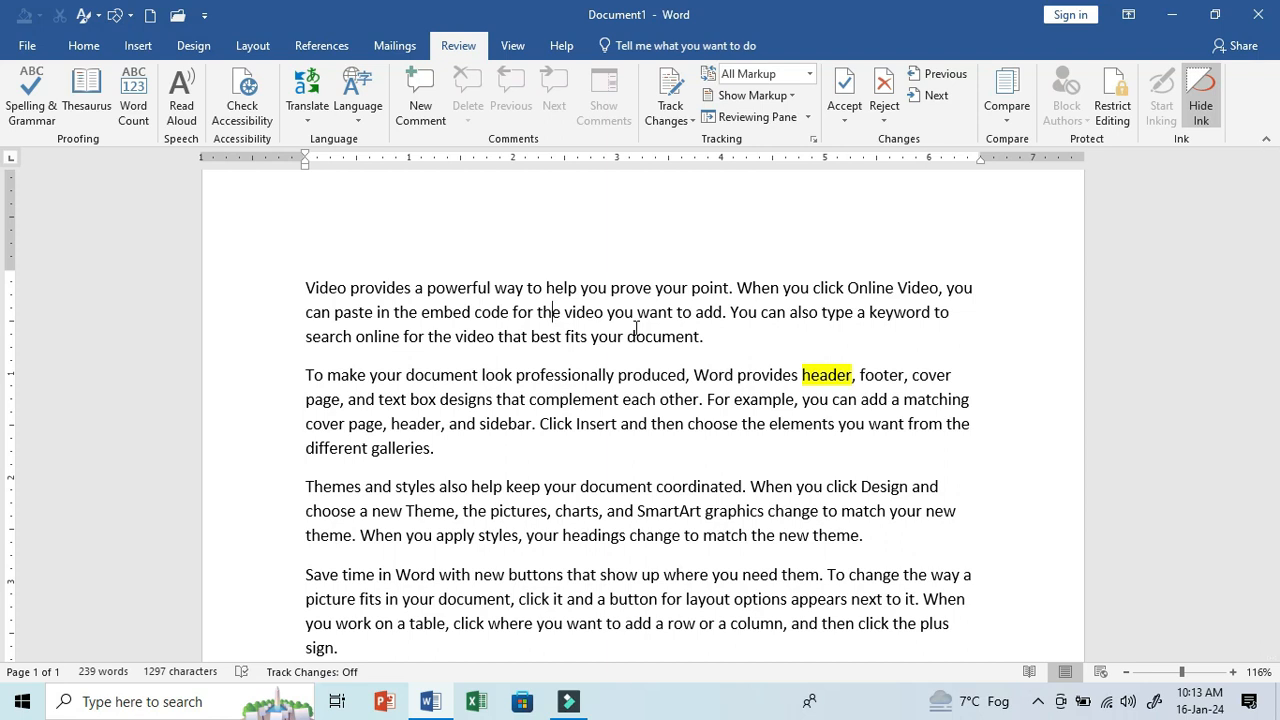
{"action": "left_click", "coordinate": [680, 125]}
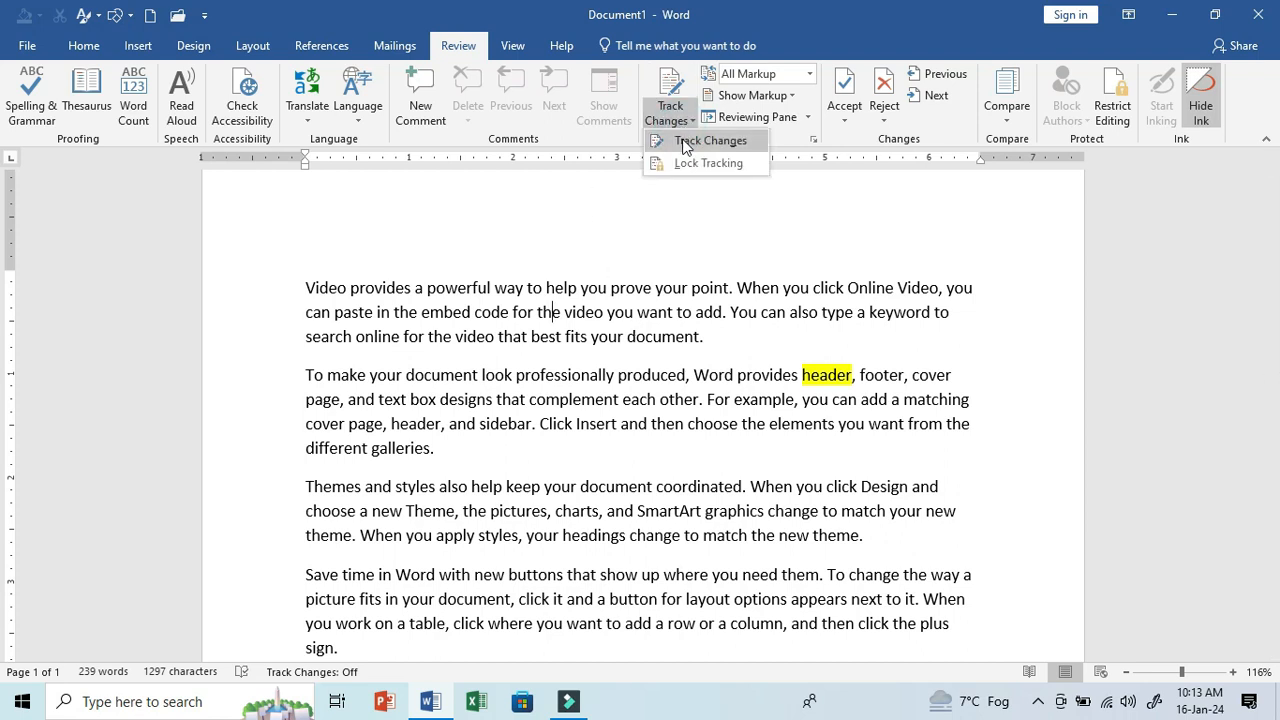
{"action": "left_click", "coordinate": [685, 166]}
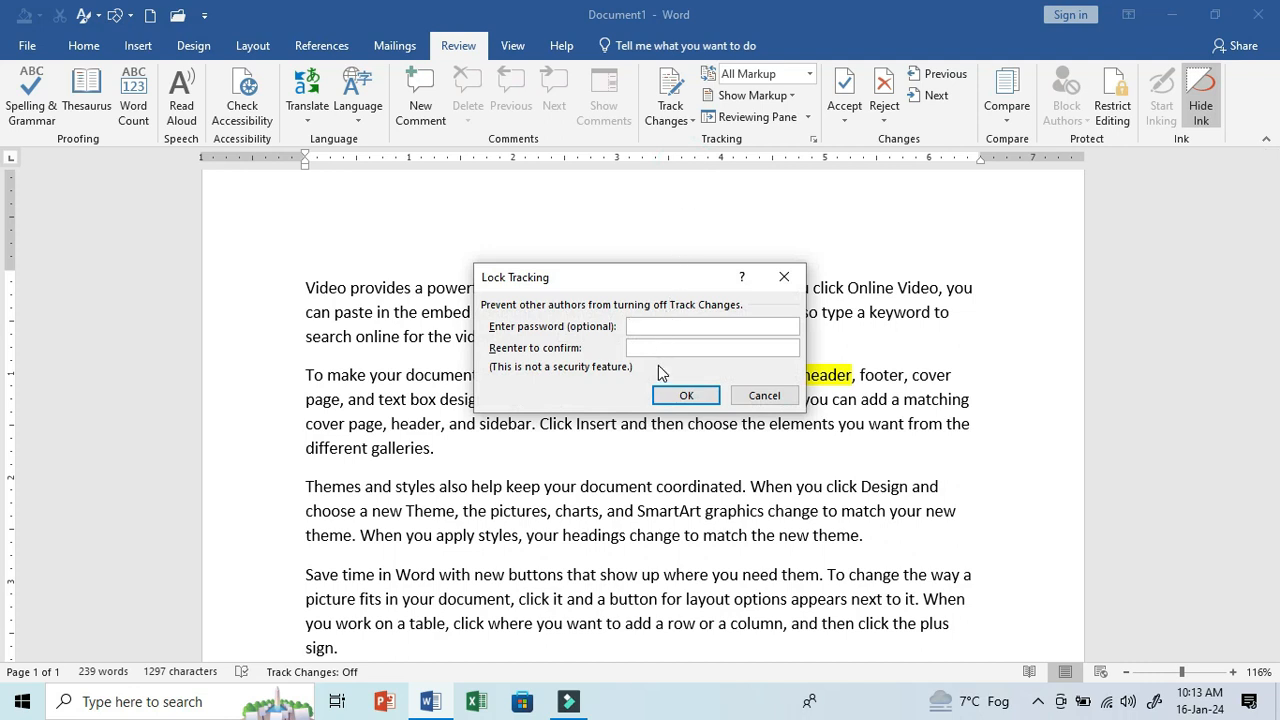
{"action": "left_click", "coordinate": [651, 348]}
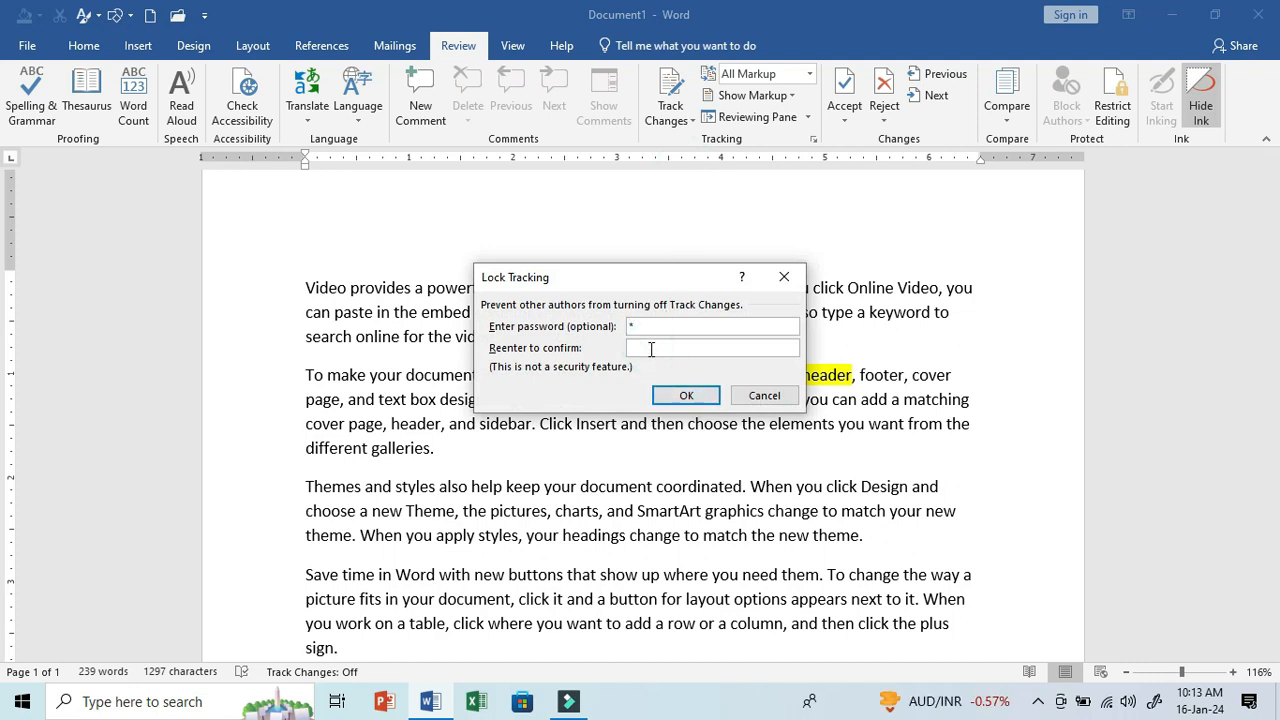
{"action": "left_click", "coordinate": [687, 398]}
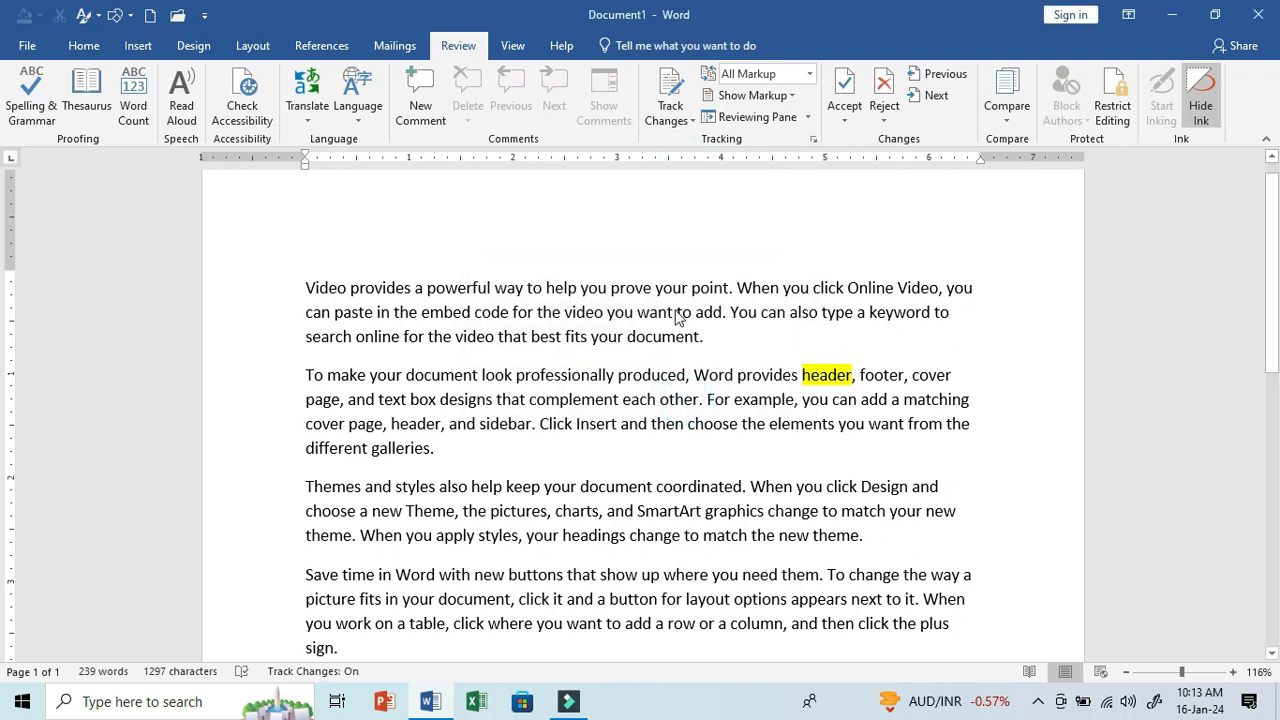
- Make "your point" in the first paragraph bold and "Insert a" in the second paragraph italic as tracked changes
{"action": "left_click_drag", "start_coordinate": [701, 287], "coordinate": [672, 293]}
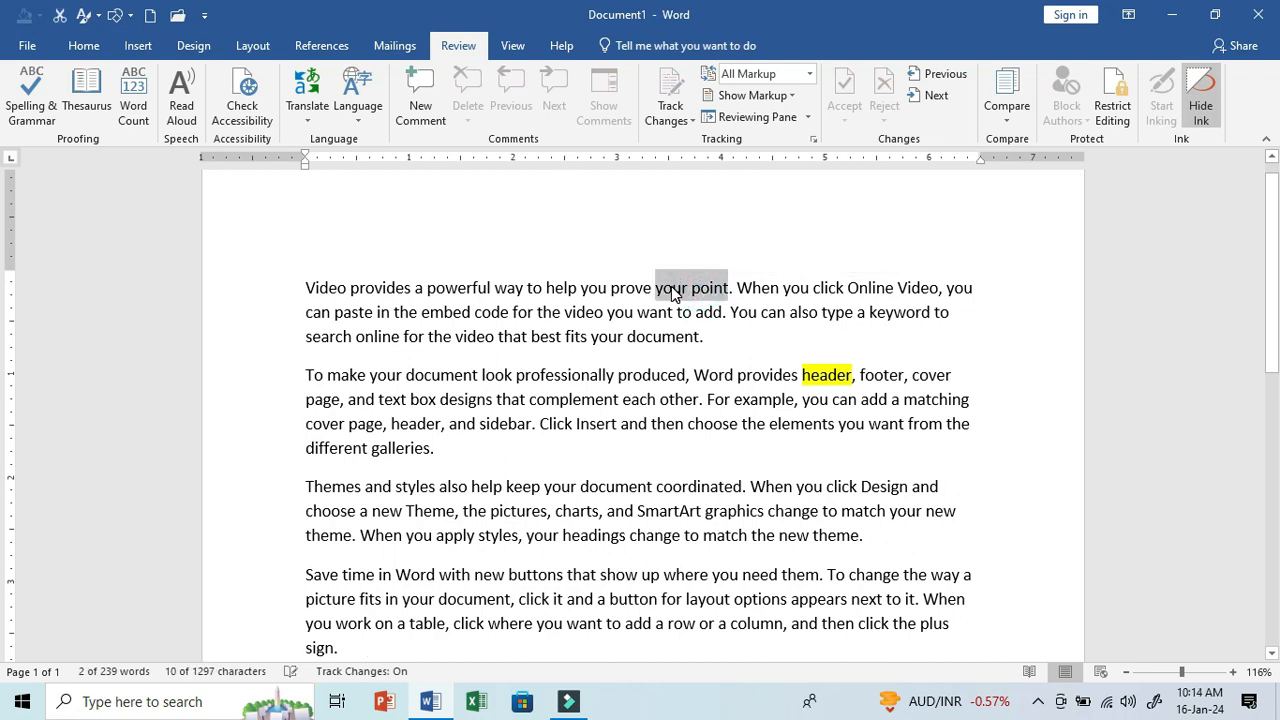
{"action": "key", "text": "ctrl+b"}
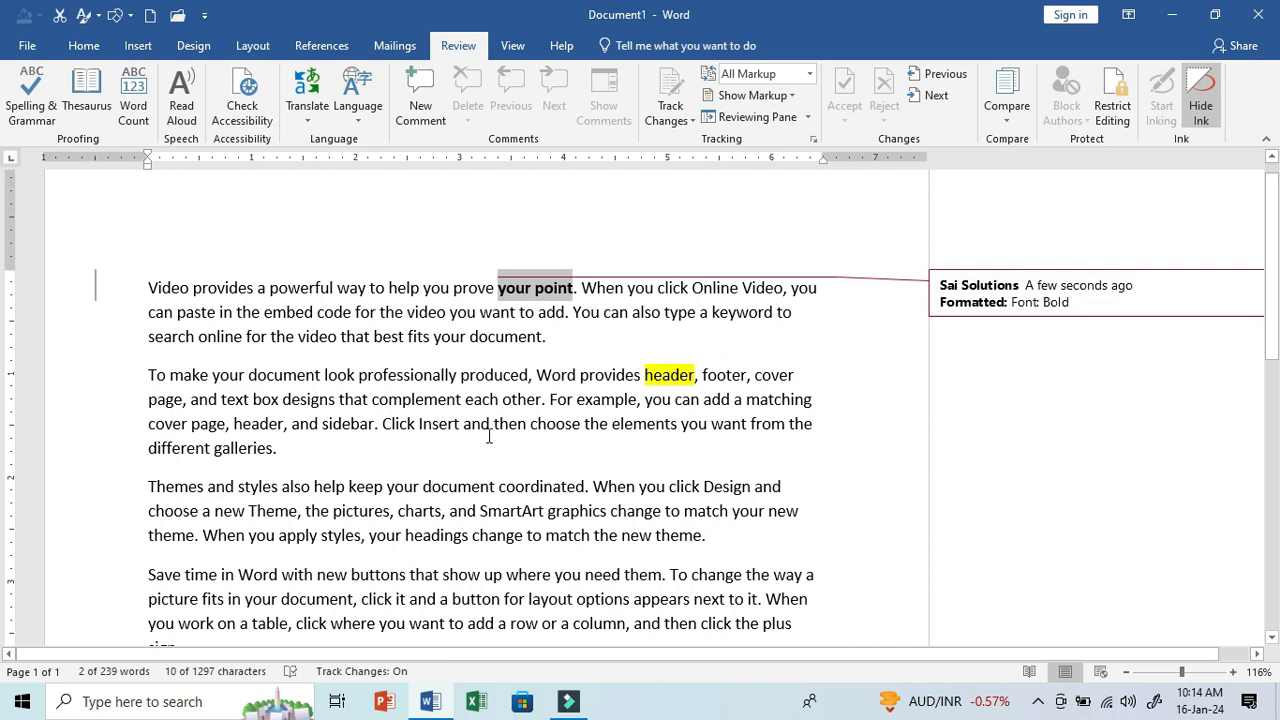
{"action": "left_click_drag", "start_coordinate": [420, 427], "coordinate": [468, 428]}
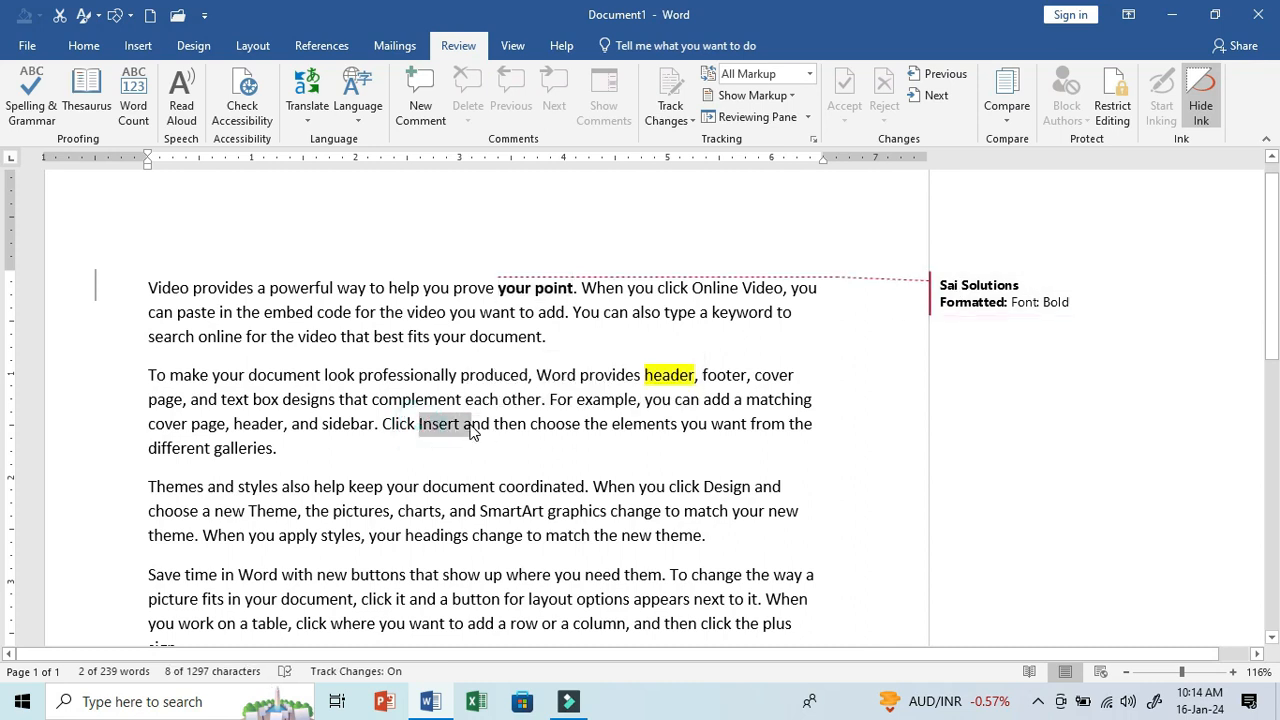
{"action": "key", "text": "ctrl+i"}
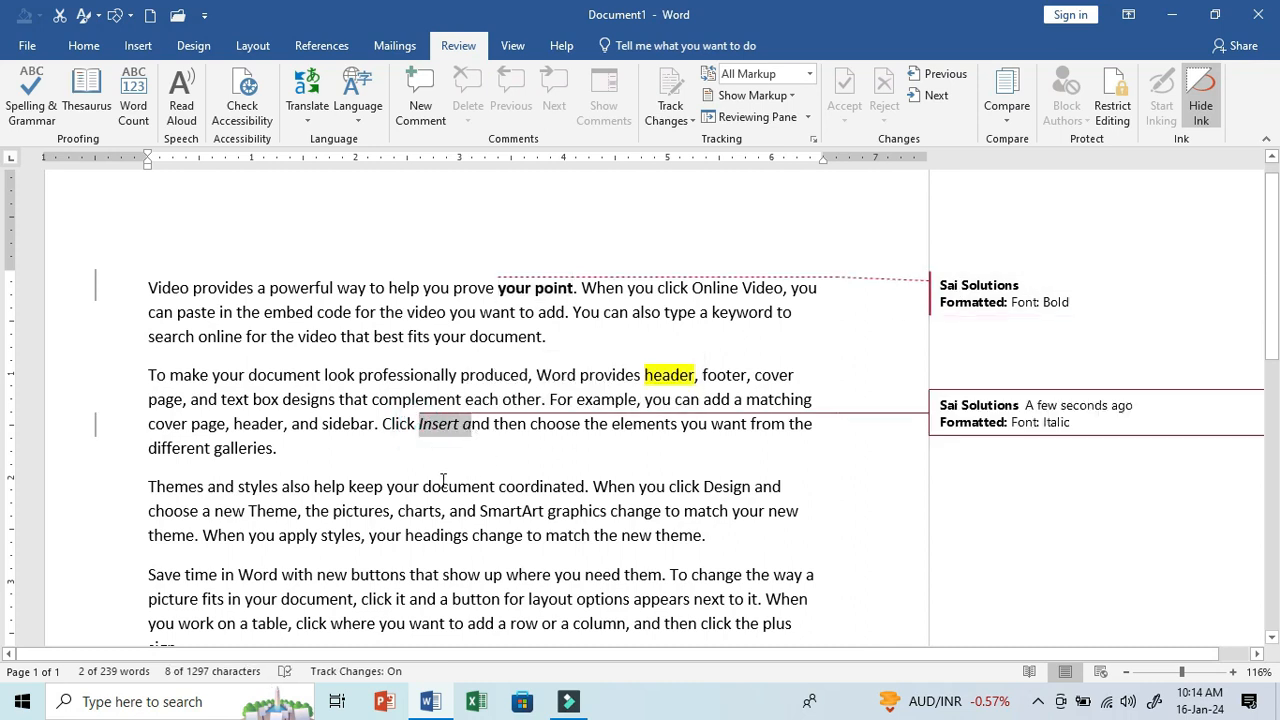
- Delete "your document" from the third paragraph and centre the fourth paragraph as tracked changes
{"action": "left_click_drag", "start_coordinate": [387, 488], "coordinate": [478, 491]}
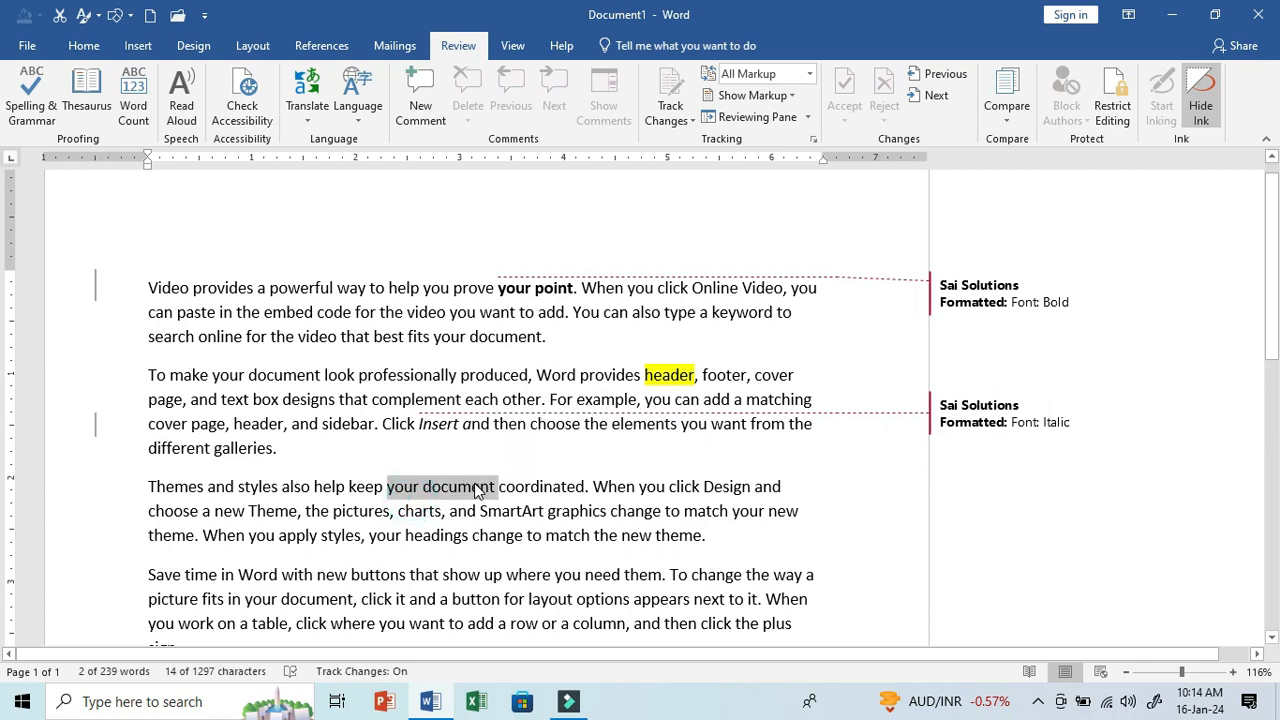
{"action": "key", "text": "Delete"}
{"action": "left_click_drag", "start_coordinate": [268, 574], "coordinate": [312, 580]}
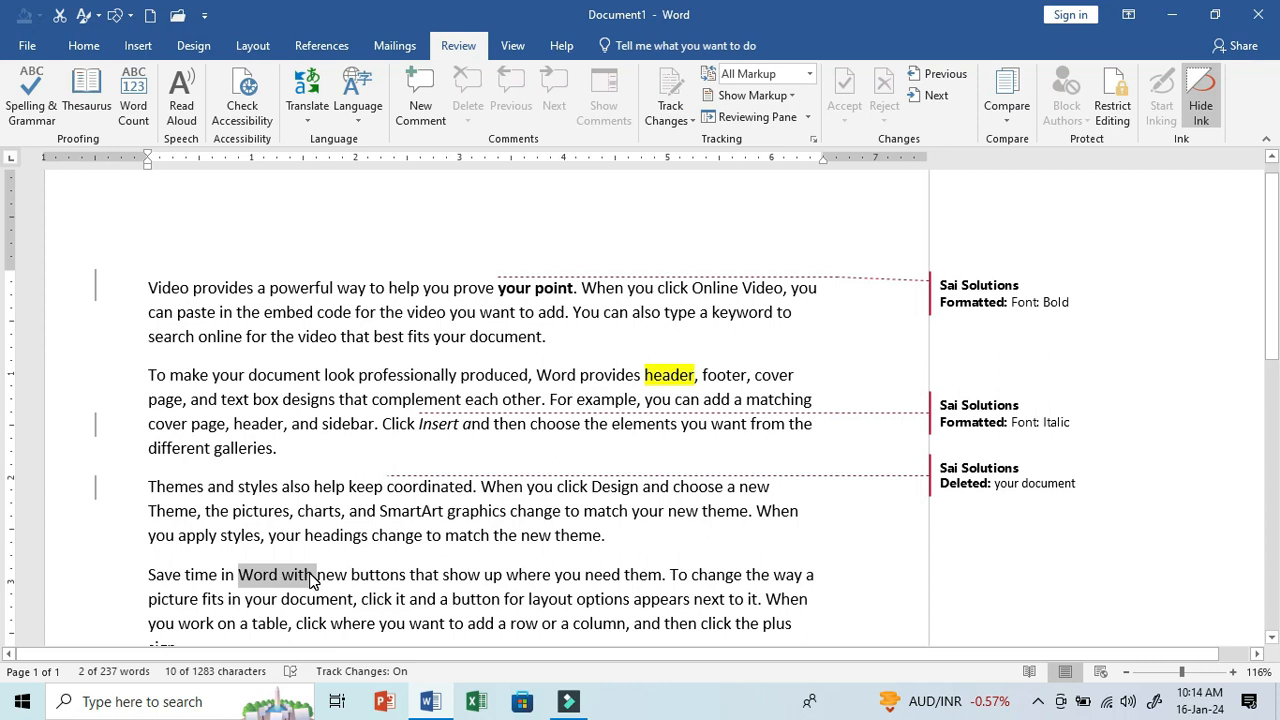
{"action": "key", "text": "ctrl+e"}
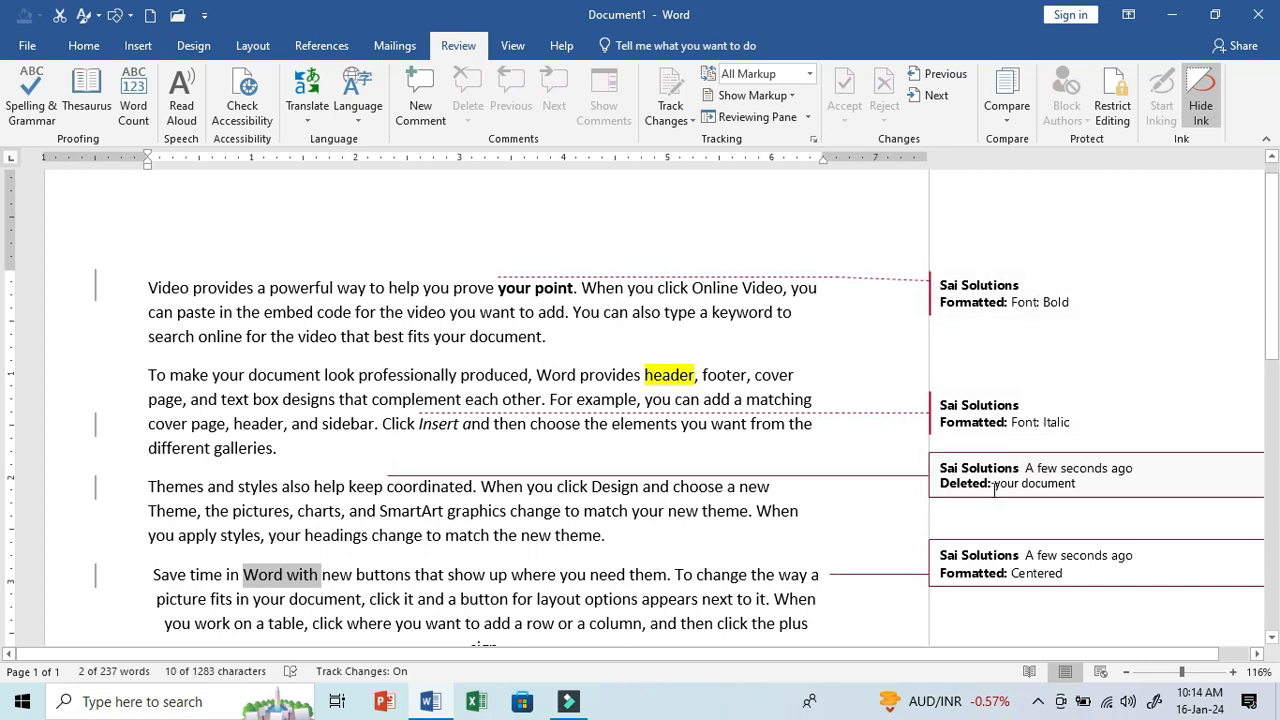
- View the tracked changes in Simple Markup, All Markup, No Markup and Original display modes, returning to All Markup
{"action": "left_click", "coordinate": [809, 73]}
{"action": "left_click", "coordinate": [810, 94]}
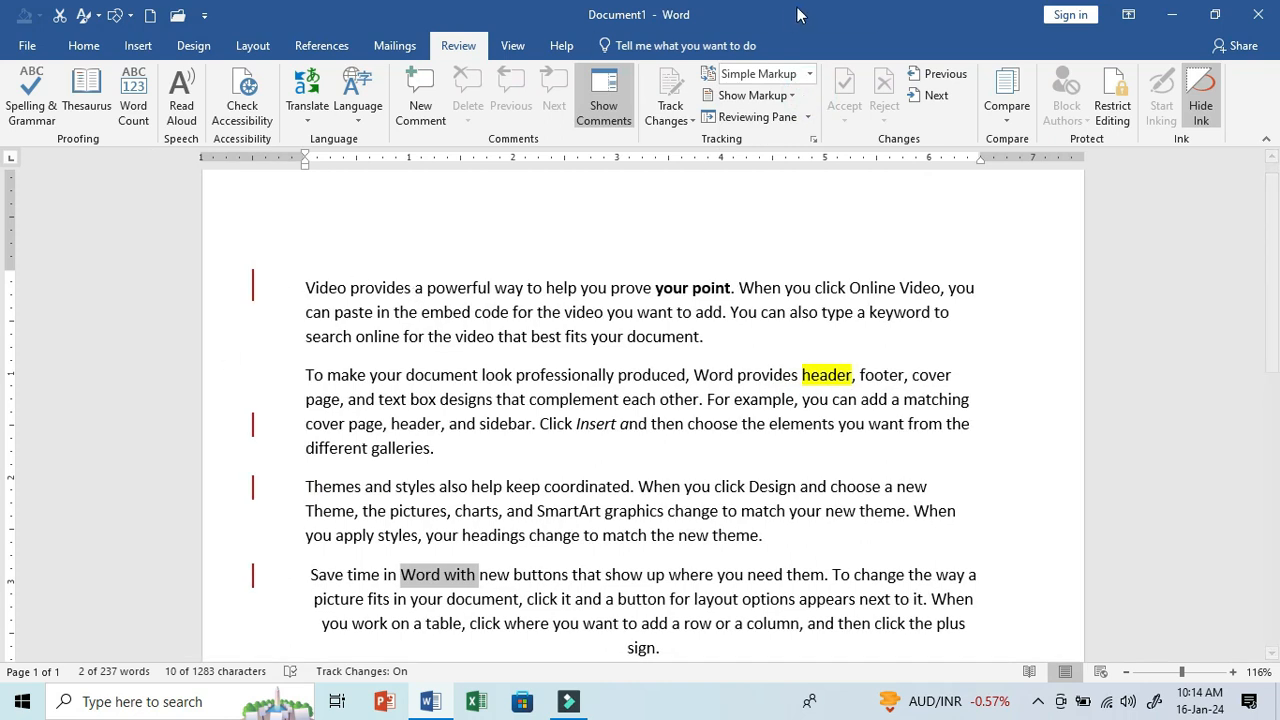
{"action": "left_click", "coordinate": [809, 73]}
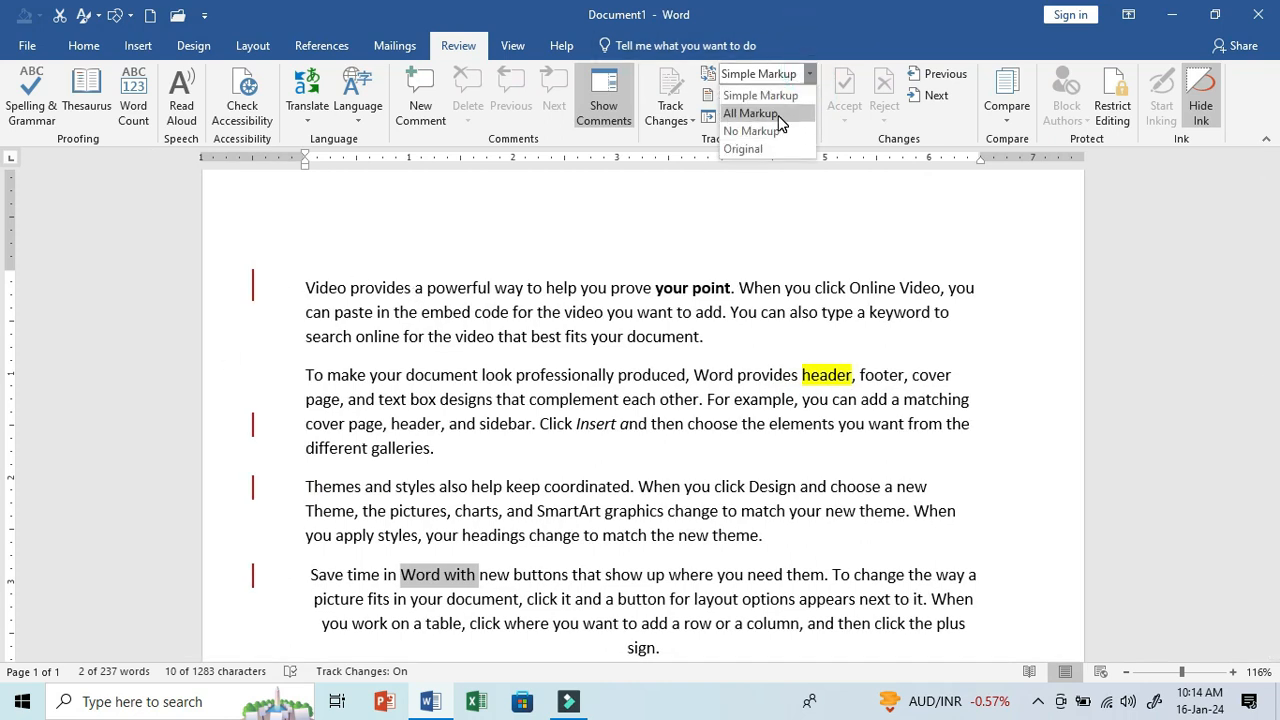
{"action": "left_click", "coordinate": [782, 113]}
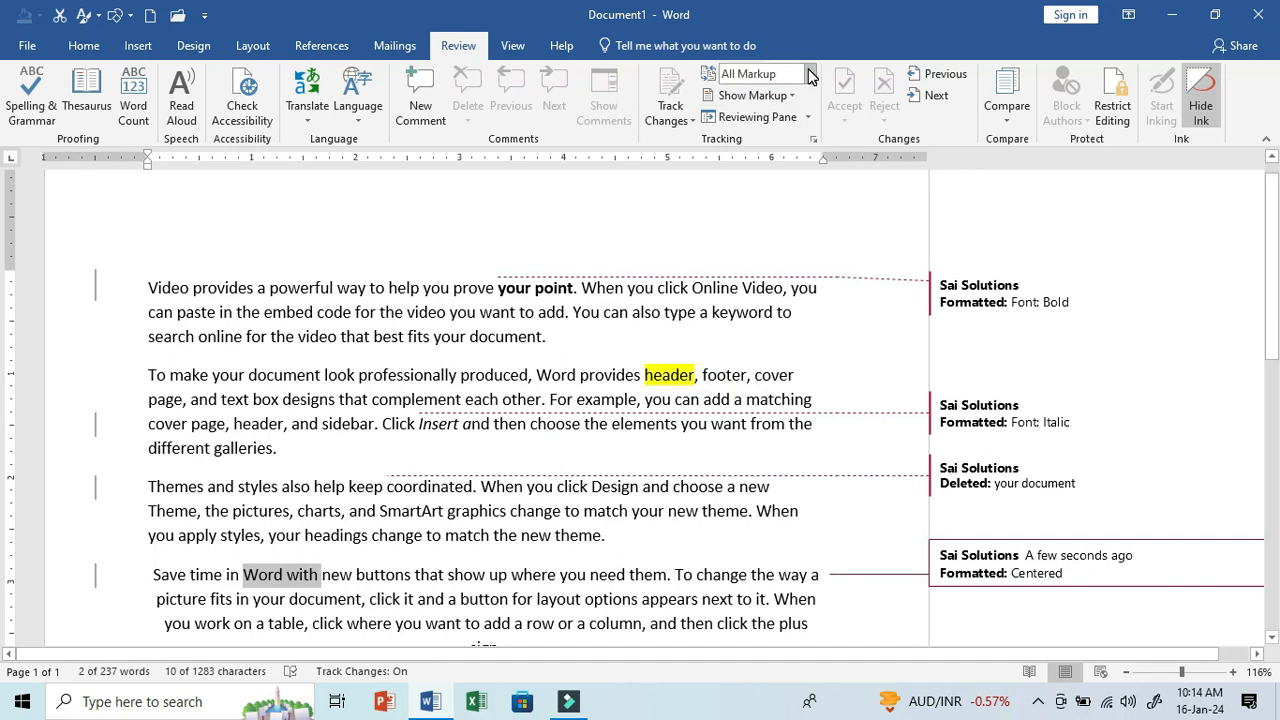
{"action": "left_click", "coordinate": [809, 73]}
{"action": "left_click", "coordinate": [794, 131]}
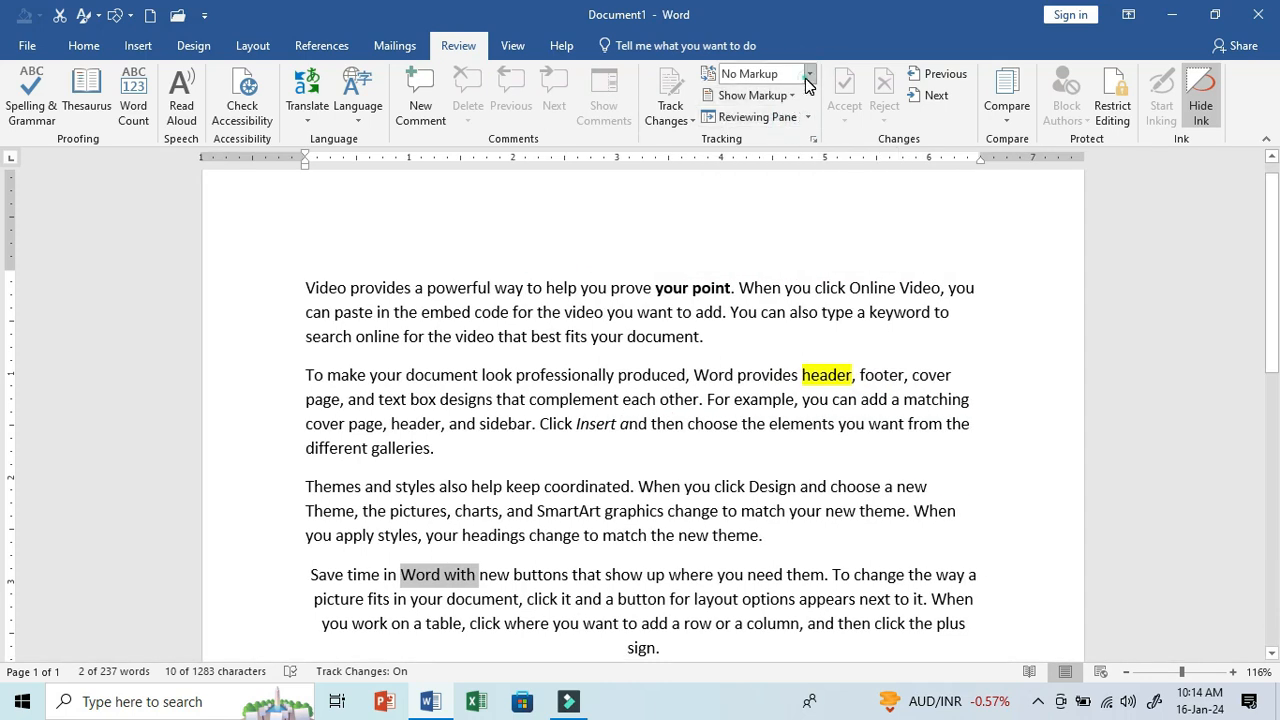
{"action": "left_click", "coordinate": [809, 73]}
{"action": "left_click", "coordinate": [792, 143]}
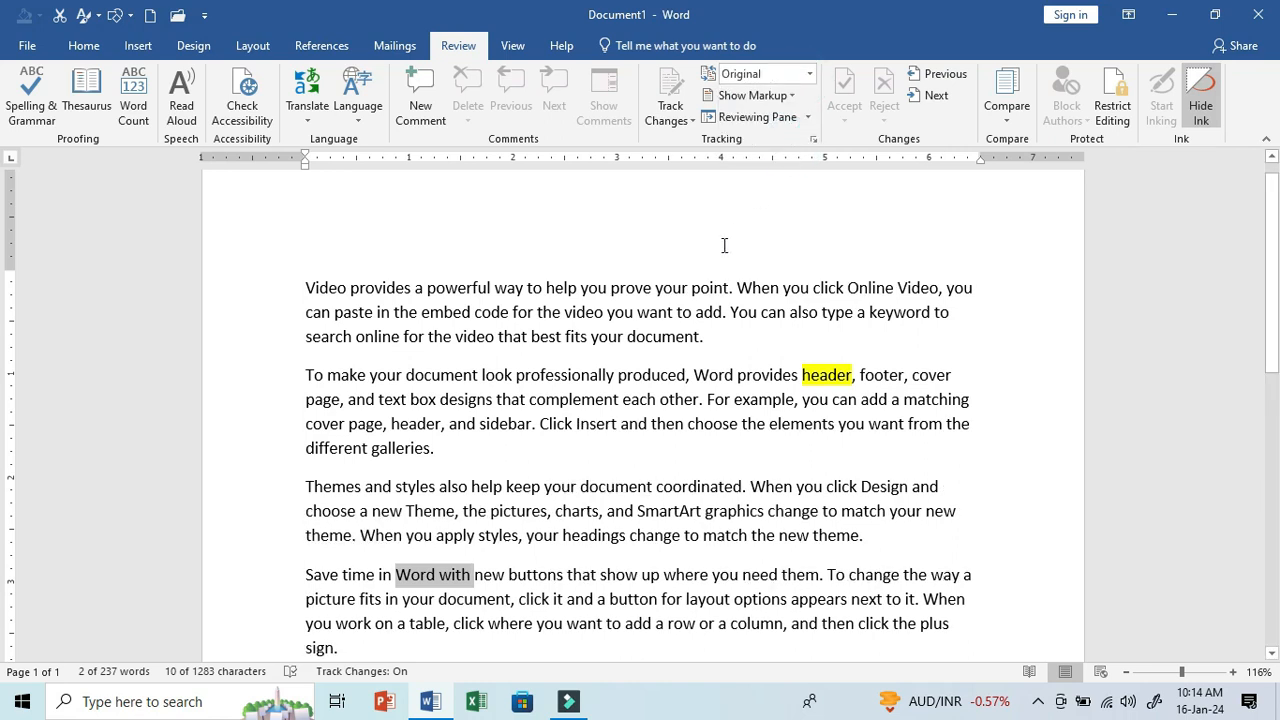
{"action": "left_click", "coordinate": [694, 288]}
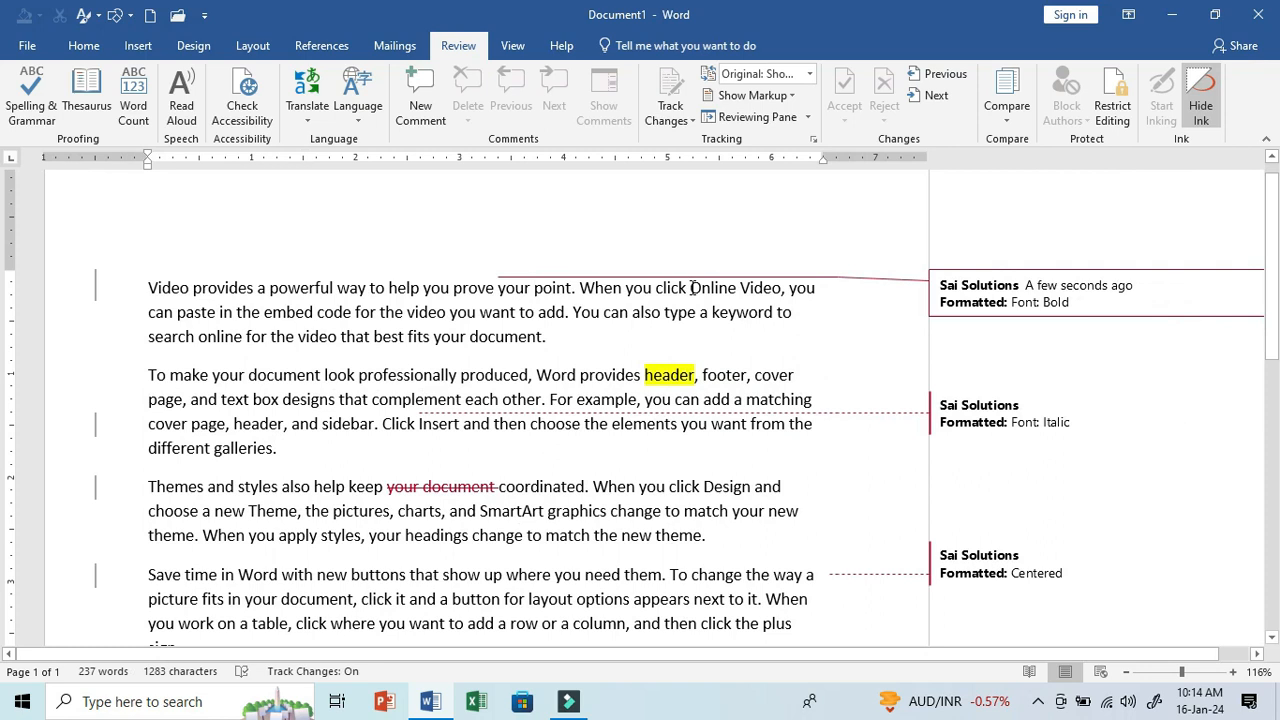
{"action": "left_click", "coordinate": [810, 73]}
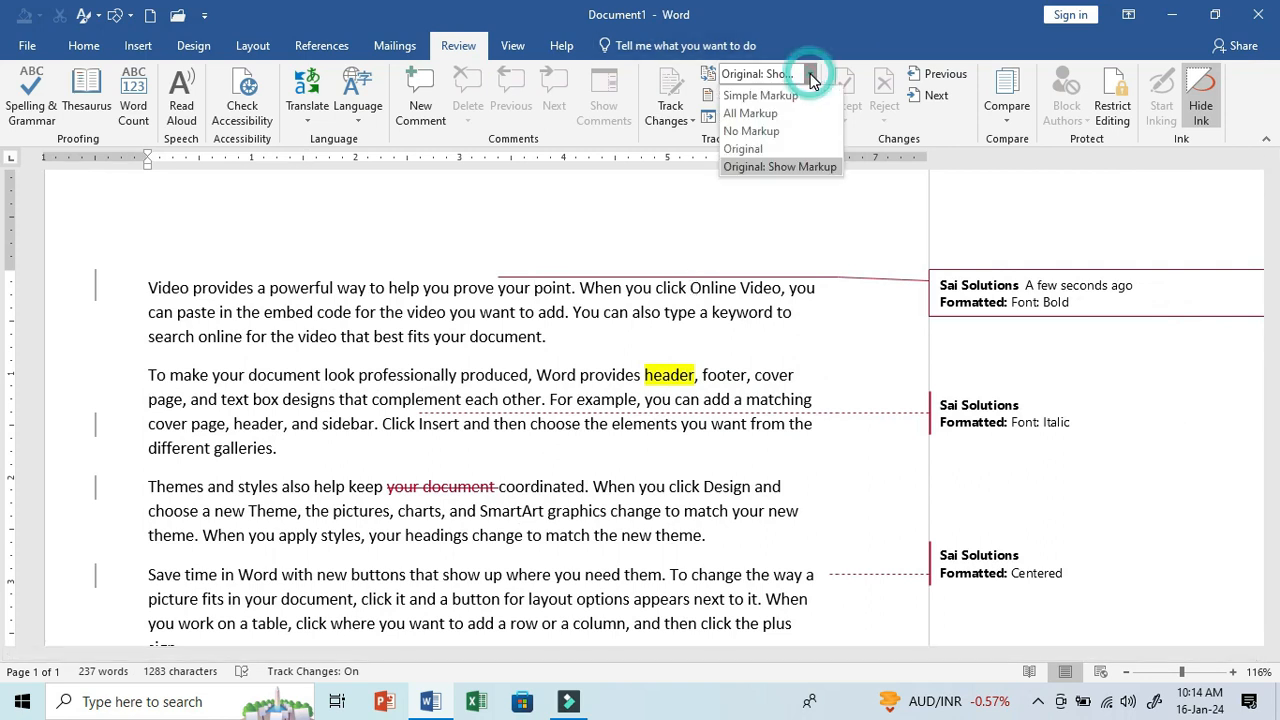
{"action": "left_click", "coordinate": [797, 117]}
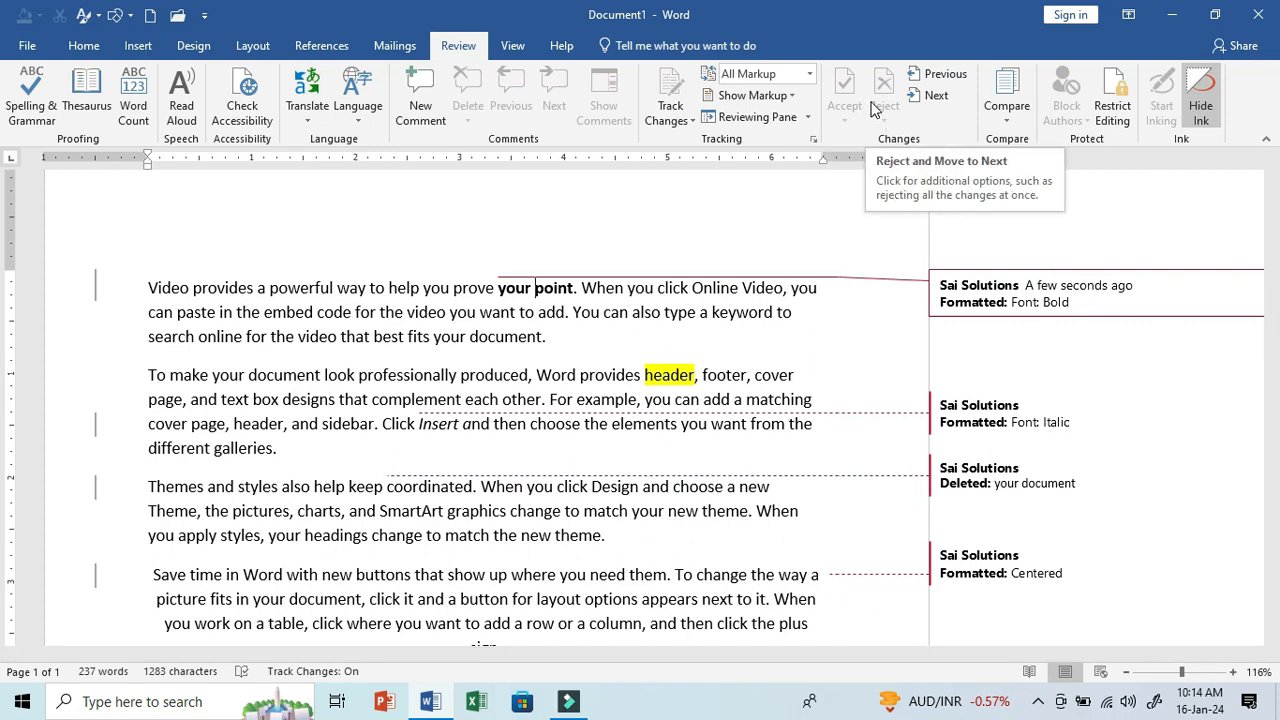
- Unlock change tracking by entering the lock password
{"action": "left_click", "coordinate": [684, 120]}
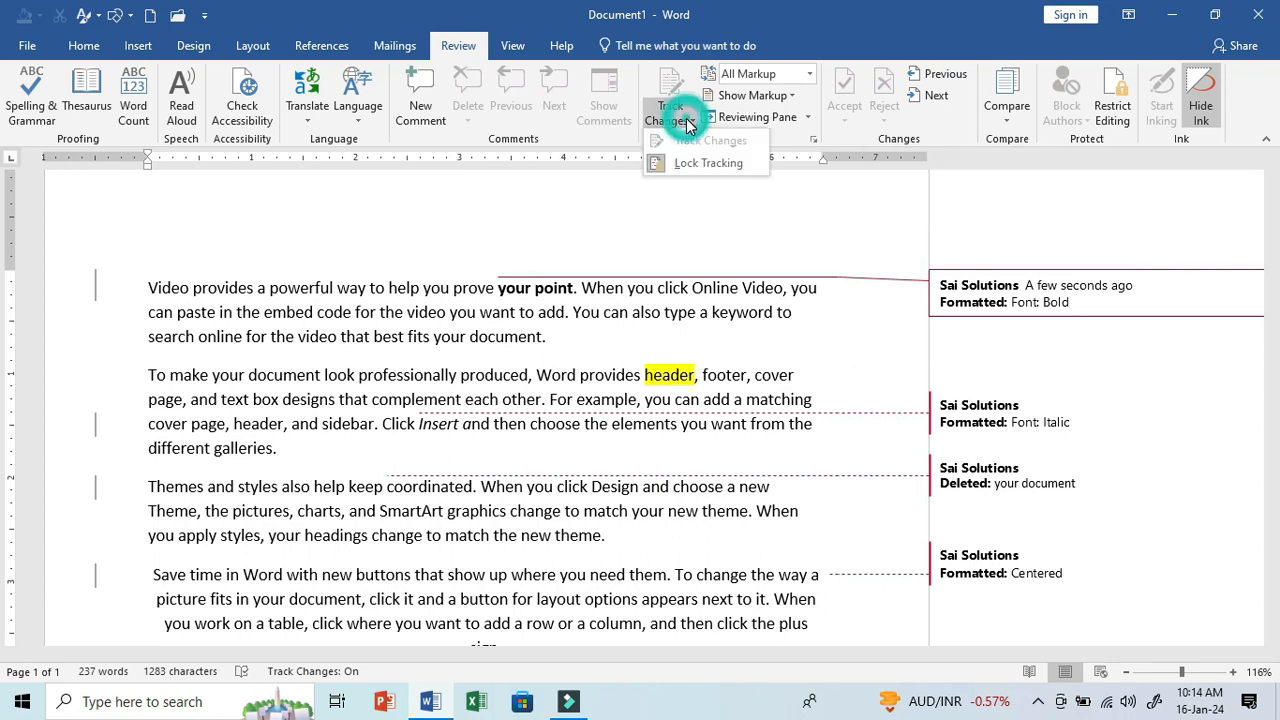
{"action": "left_click", "coordinate": [703, 165]}
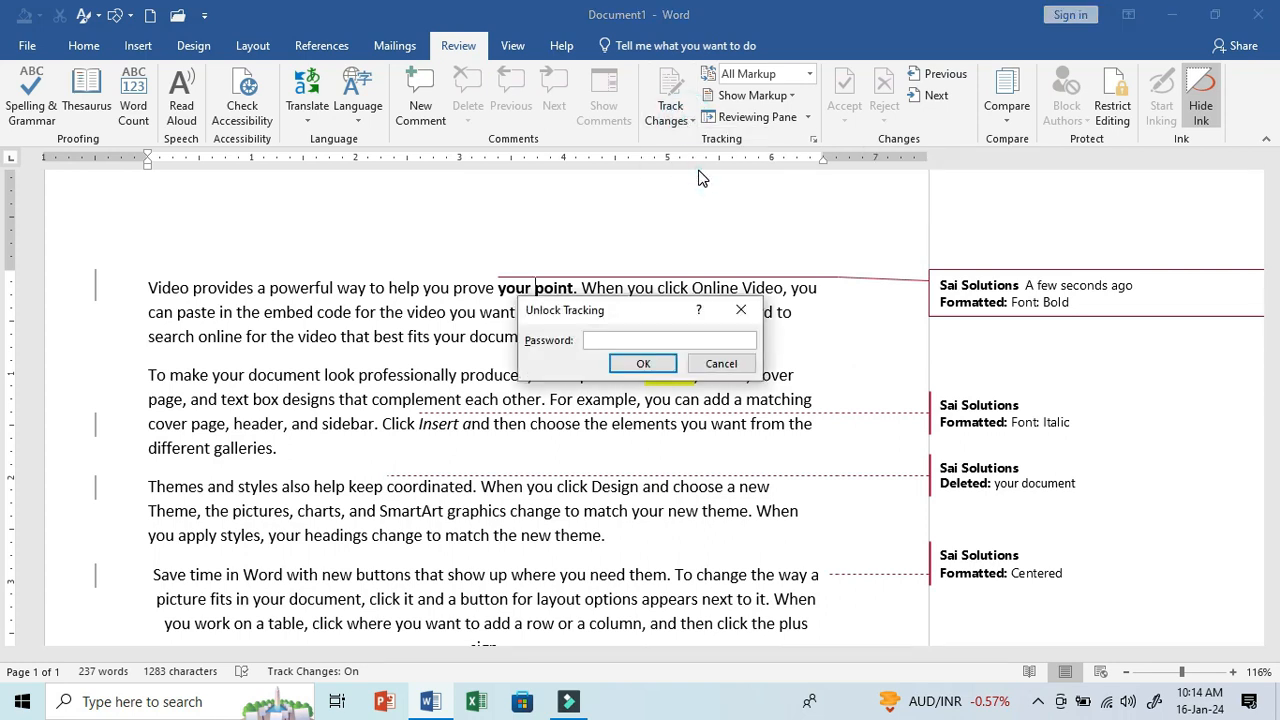
{"action": "left_click", "coordinate": [660, 363]}
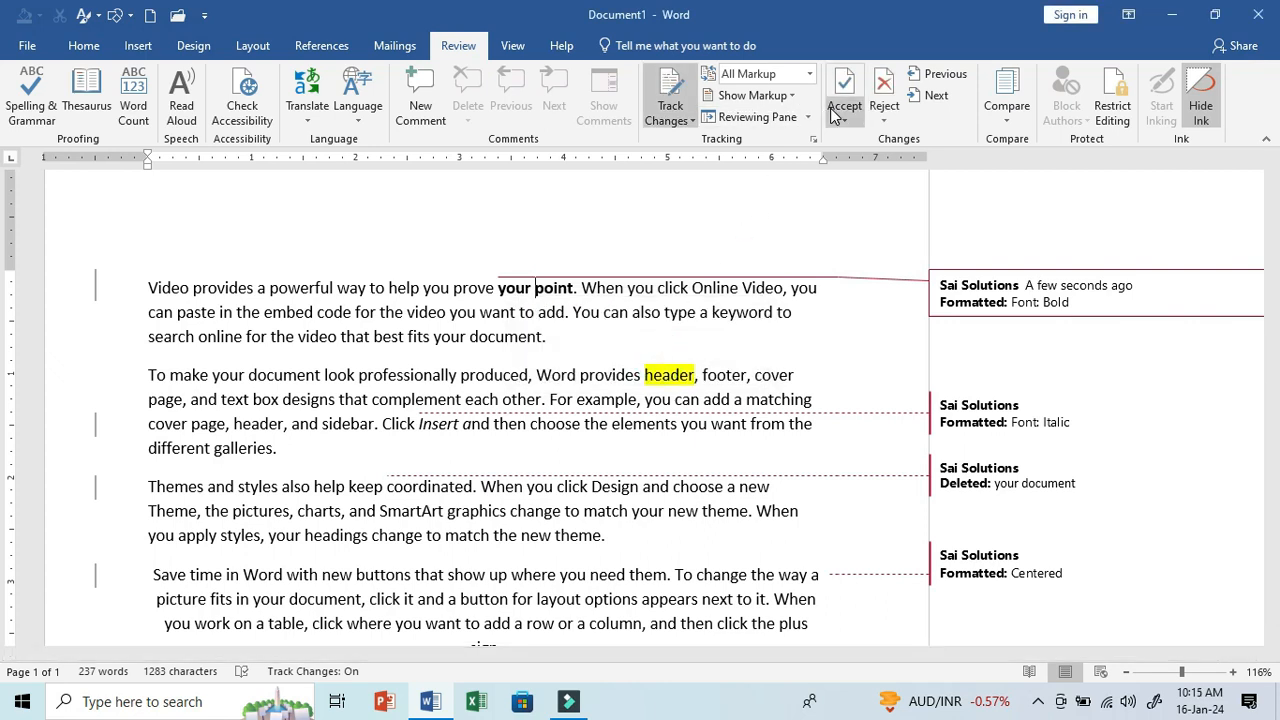
- Reject the tracked bold formatting on "your point" and accept the italic formatting on "Insert a"
{"action": "left_click", "coordinate": [884, 115]}
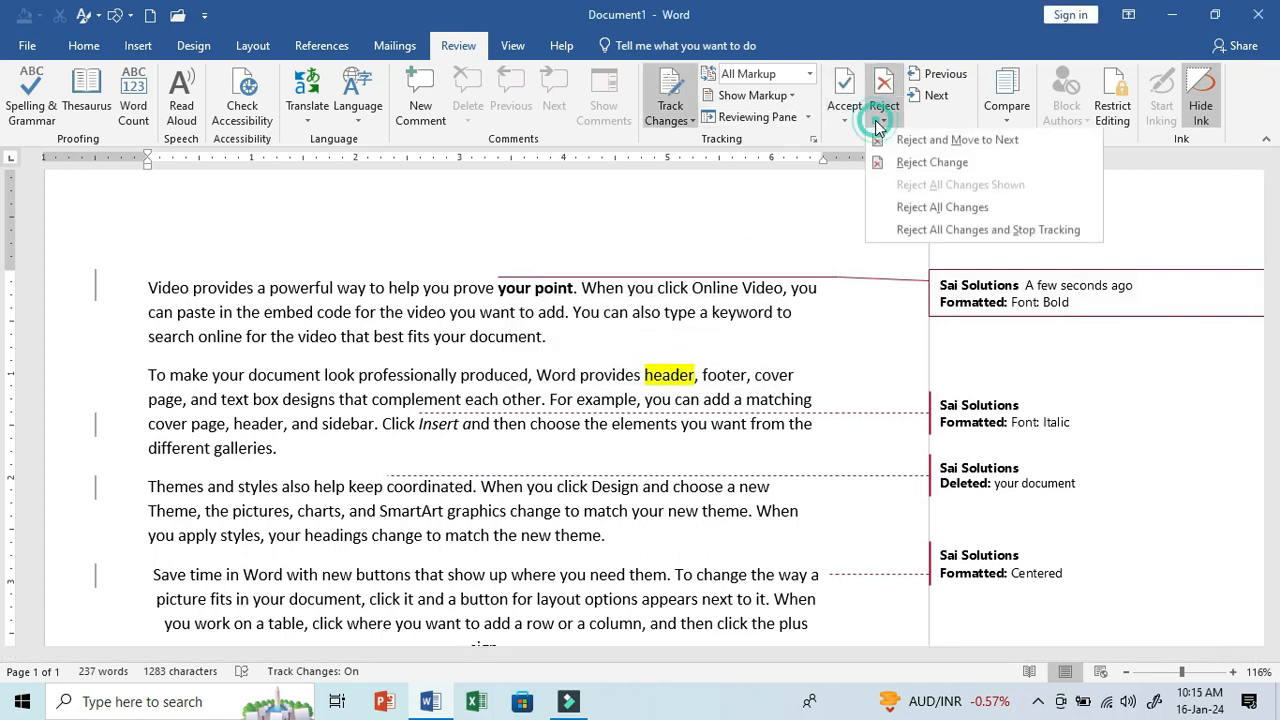
{"action": "left_click", "coordinate": [912, 166]}
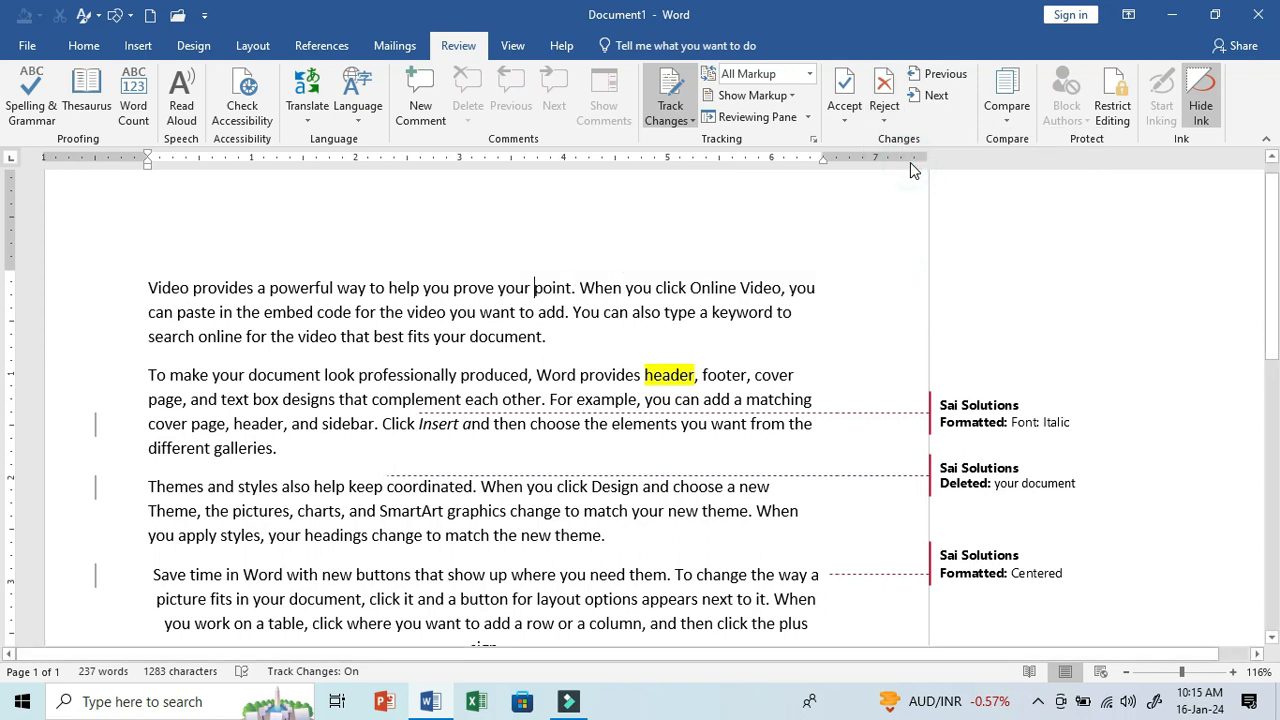
{"action": "left_click", "coordinate": [970, 425]}
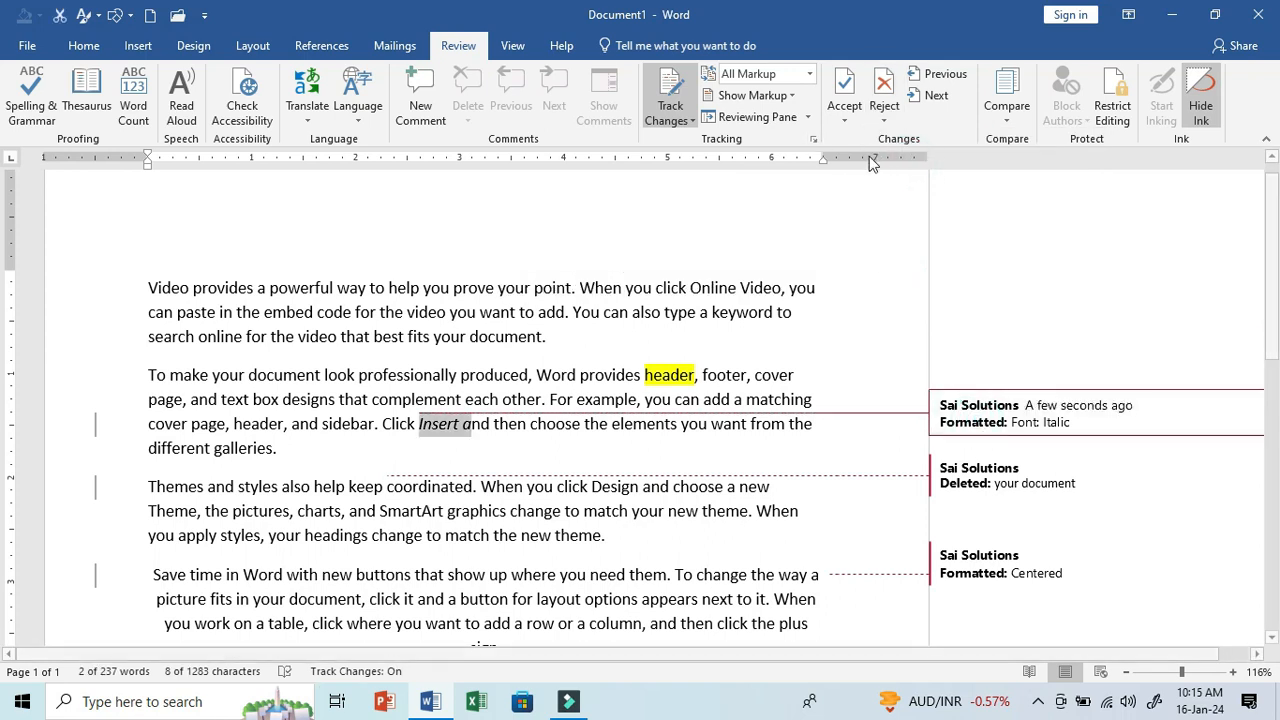
{"action": "left_click", "coordinate": [844, 112]}
{"action": "left_click", "coordinate": [860, 166]}
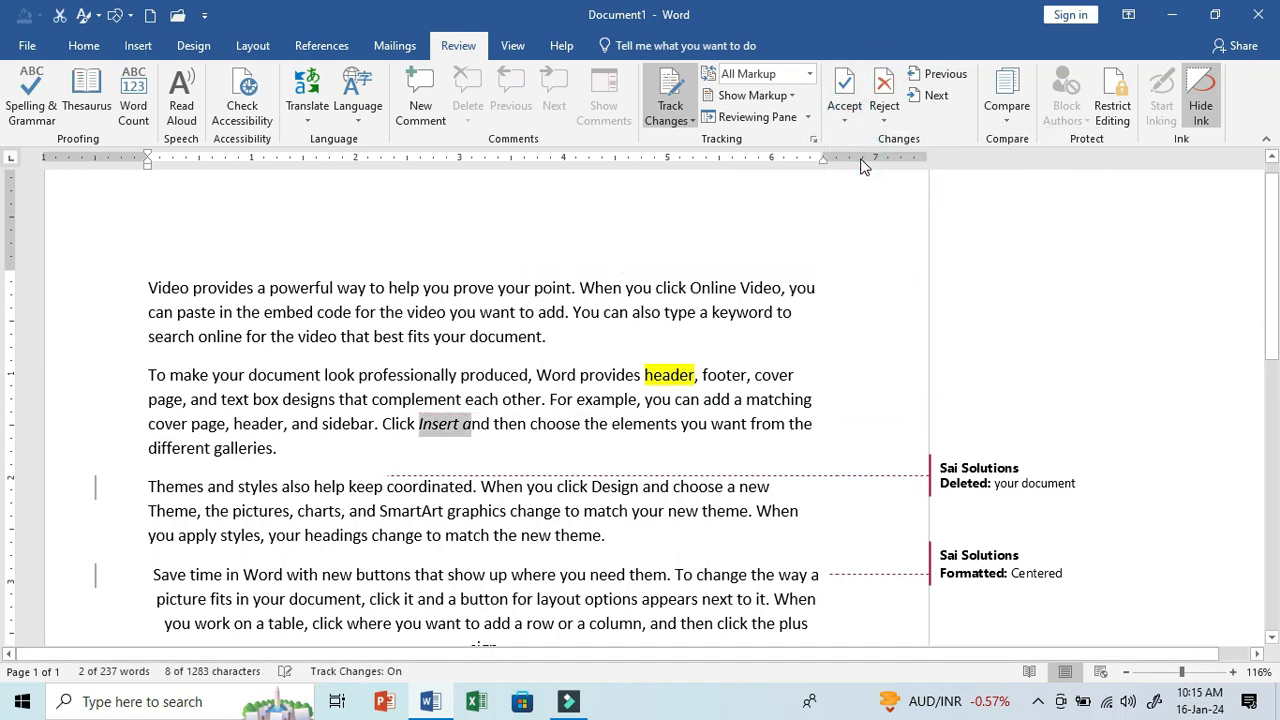
- Step through the remaining tracked changes and accept all changes in the document
{"action": "left_click", "coordinate": [930, 76]}
{"action": "left_click", "coordinate": [930, 98]}
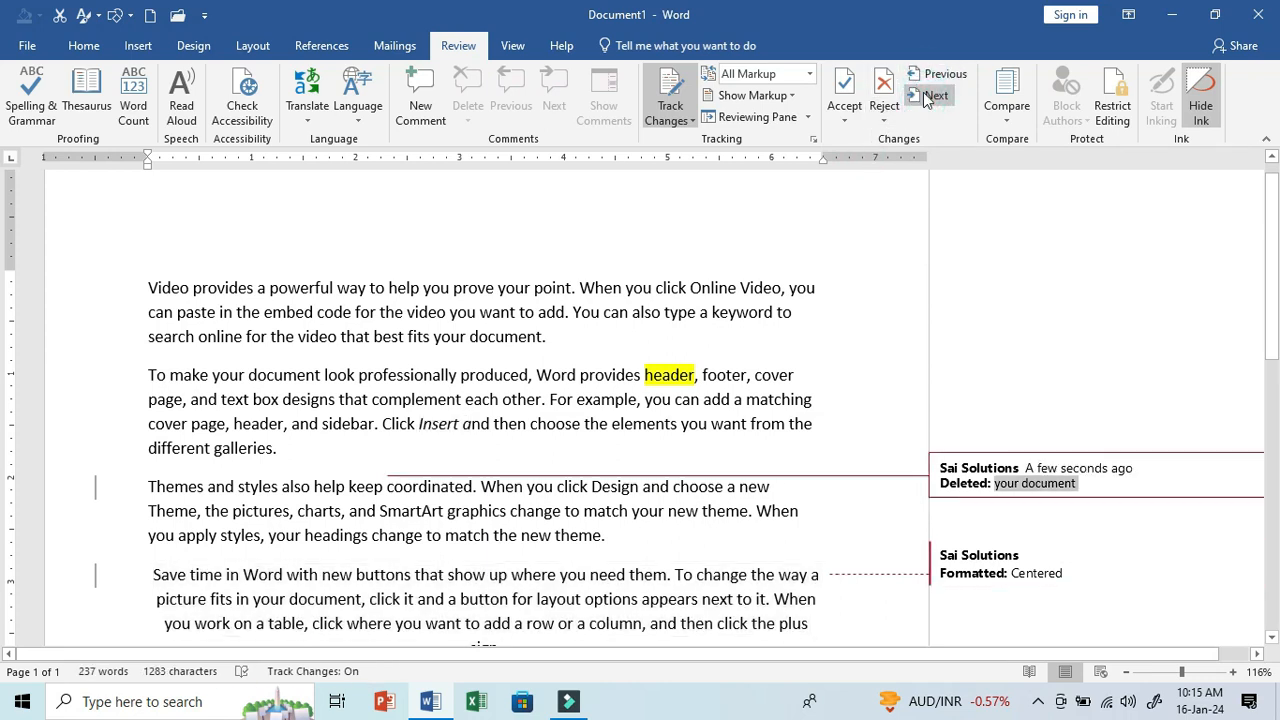
{"action": "left_click", "coordinate": [926, 78]}
{"action": "left_click", "coordinate": [844, 112]}
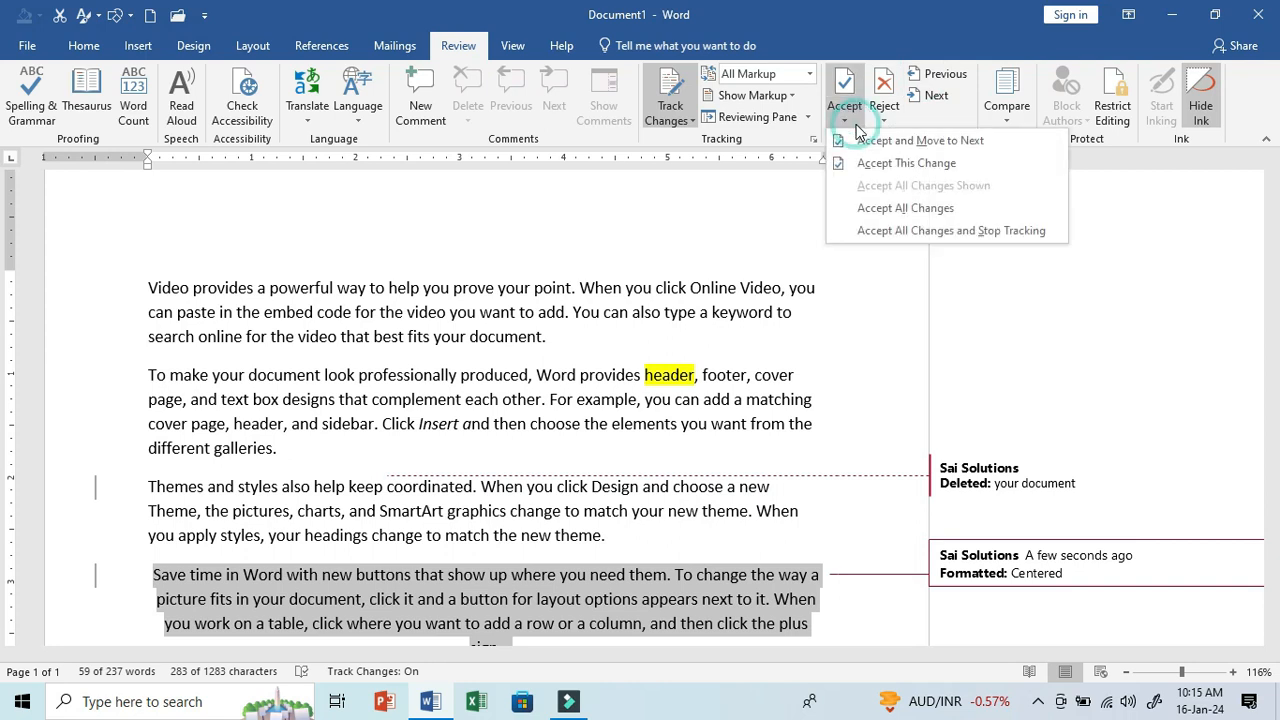
{"action": "left_click", "coordinate": [881, 210]}
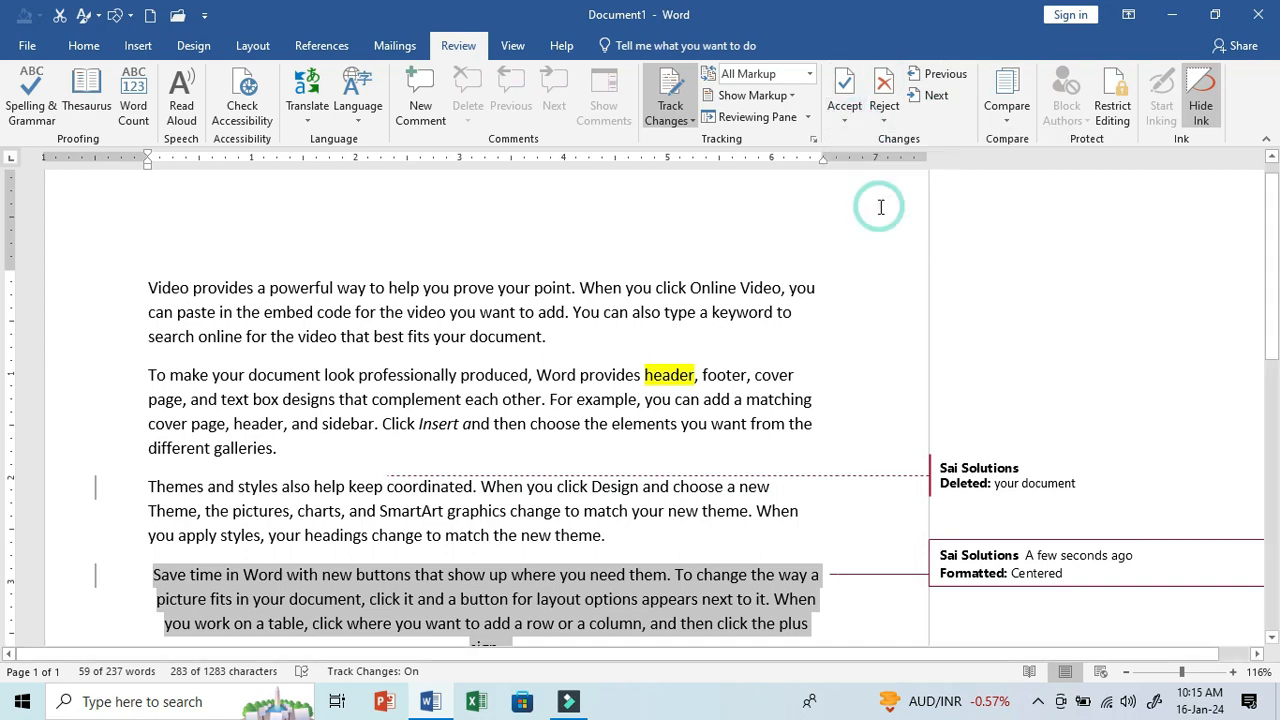
{"action": "left_click", "coordinate": [700, 416]}
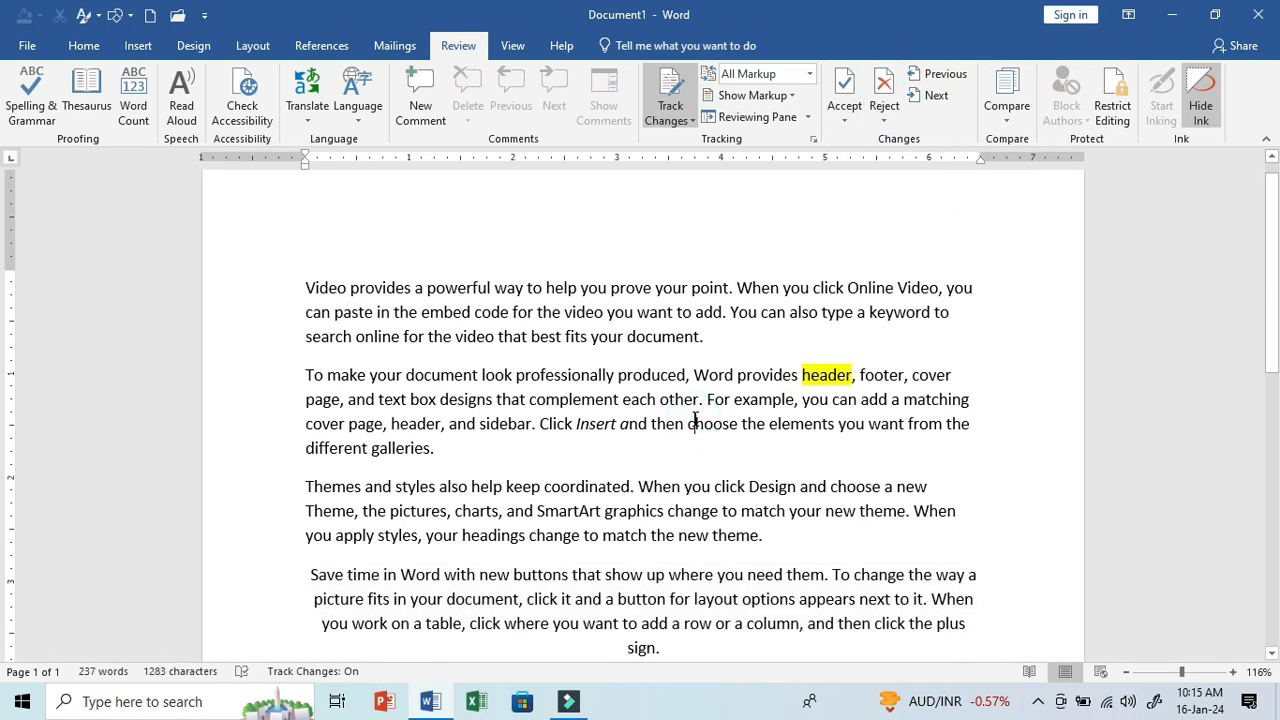
- Compare the original document "1. Application For Fever.docx" with the revised document "10. Shape Franchise.docx"
{"action": "left_click", "coordinate": [1022, 128]}
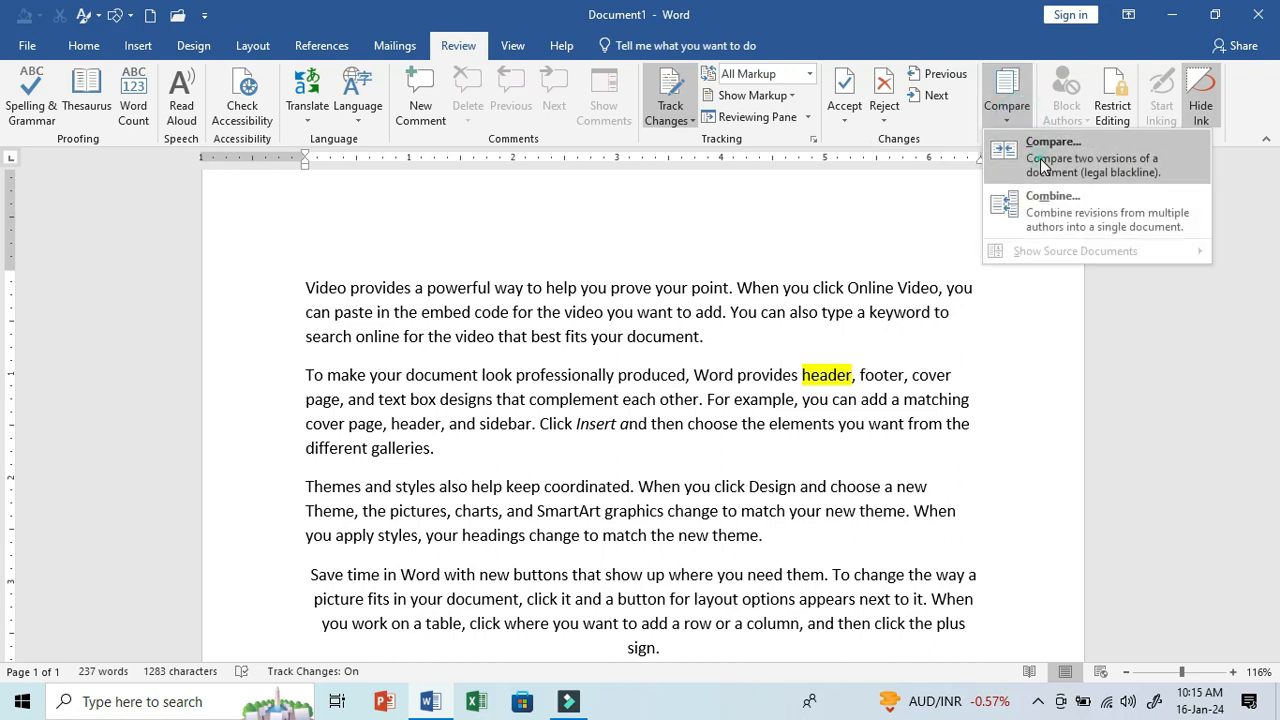
{"action": "left_click", "coordinate": [1044, 160]}
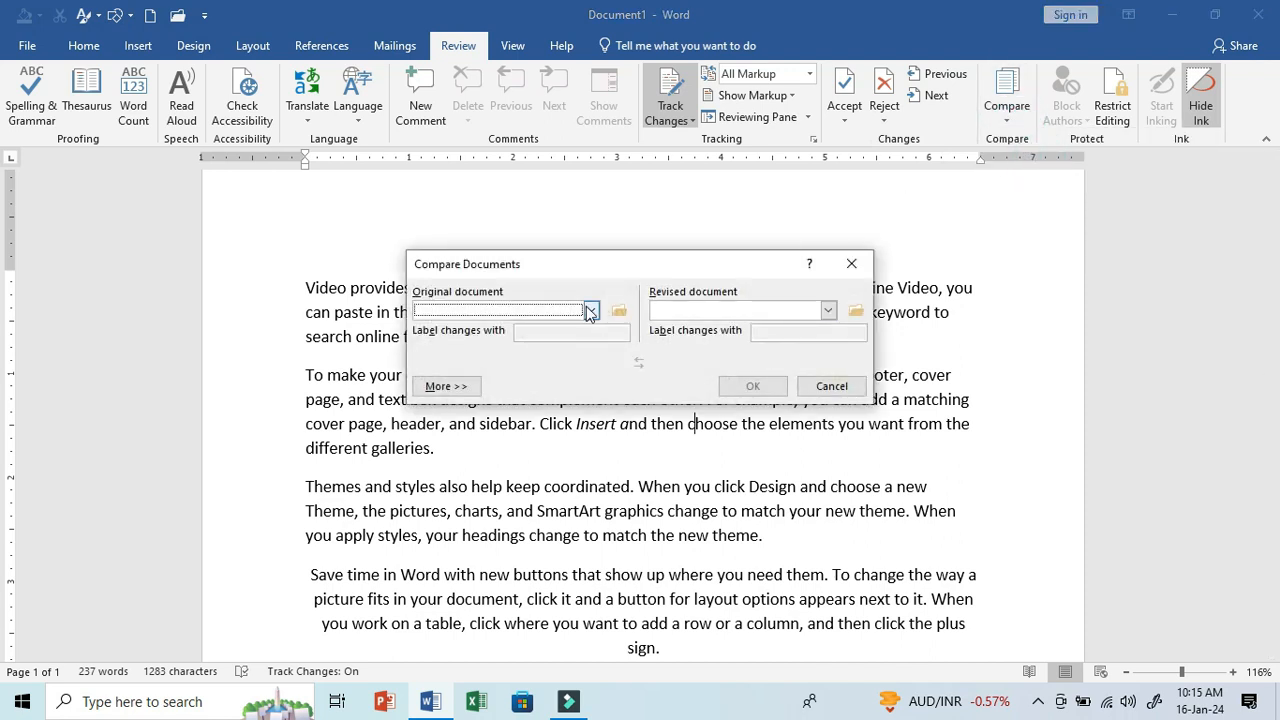
{"action": "left_click", "coordinate": [591, 310]}
{"action": "left_click", "coordinate": [543, 339]}
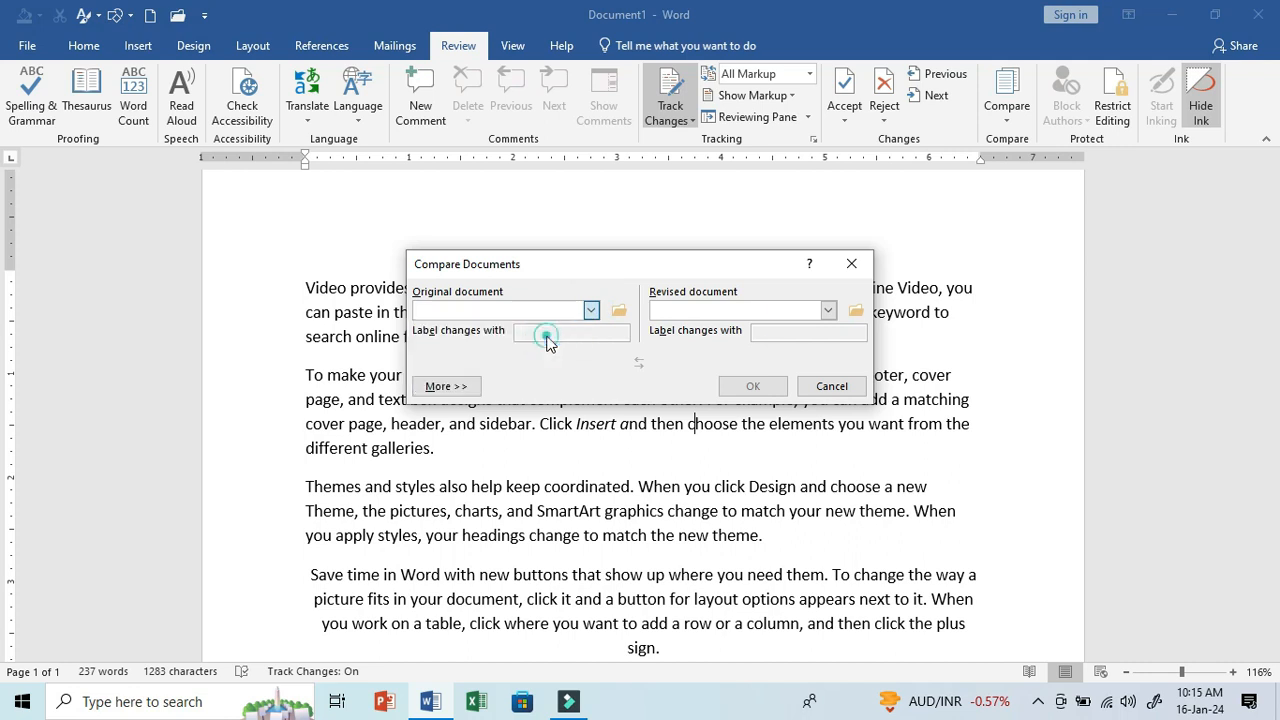
{"action": "left_click", "coordinate": [828, 310]}
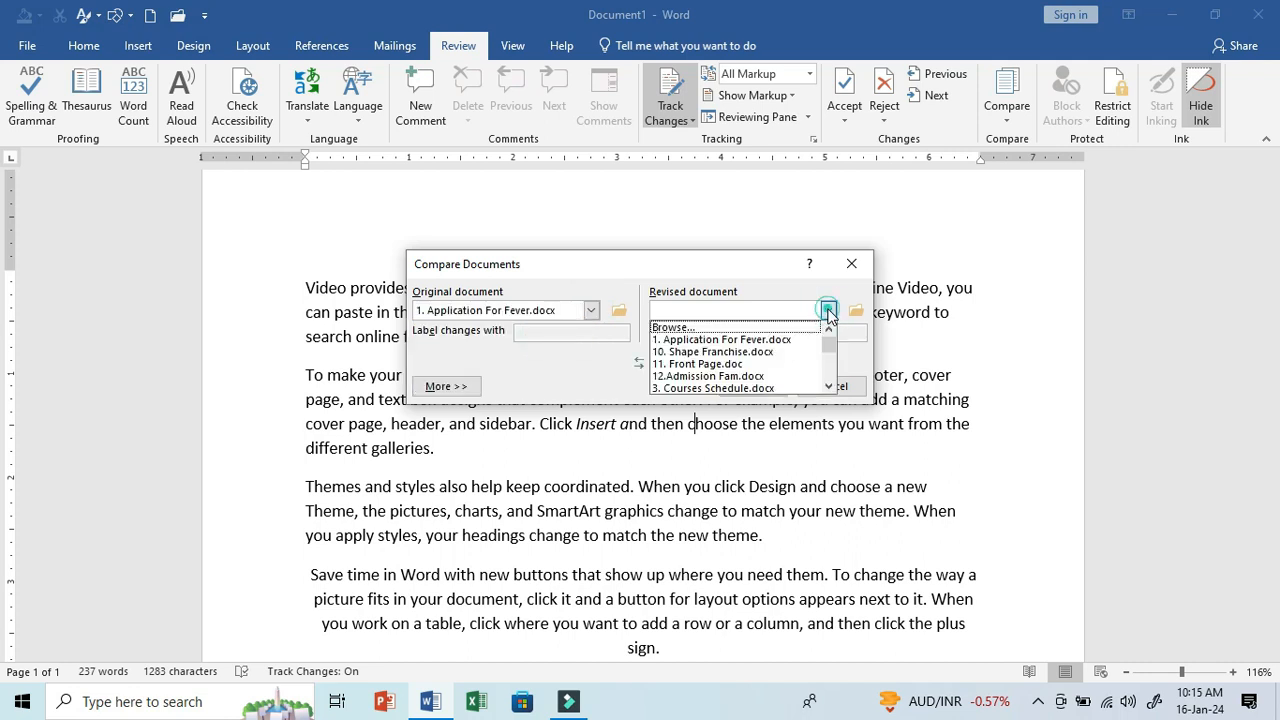
{"action": "left_click", "coordinate": [788, 350]}
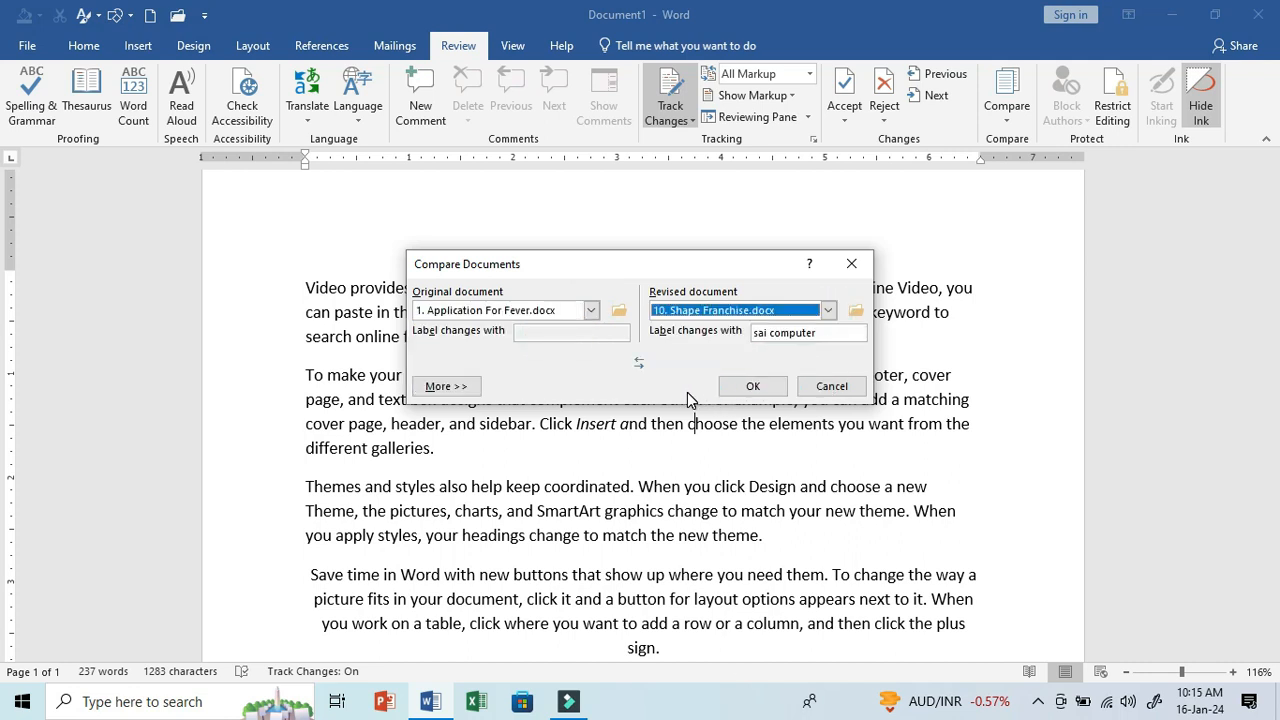
{"action": "left_click", "coordinate": [745, 386]}
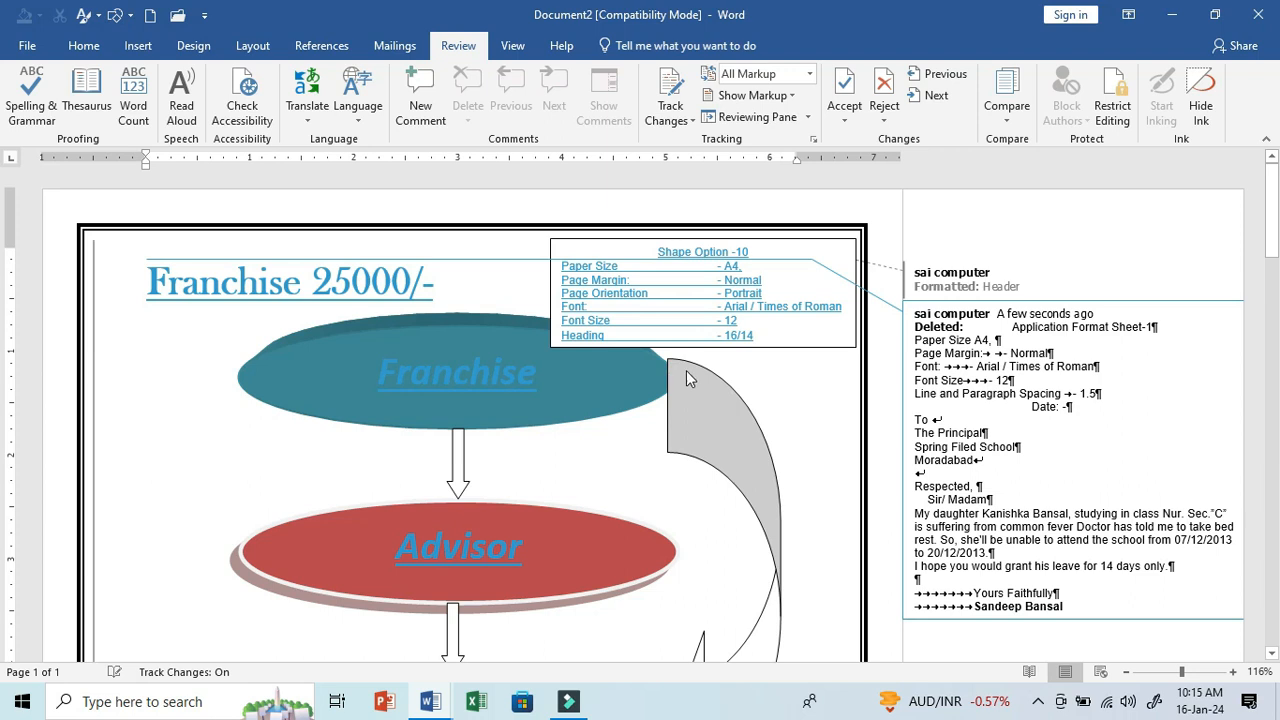
- Examine the comparison document's inserted shapes and text and the deleted content listed in its revision balloons
{"action": "scroll", "coordinate": [605, 355], "scroll_direction": "down", "scroll_amount": 1}
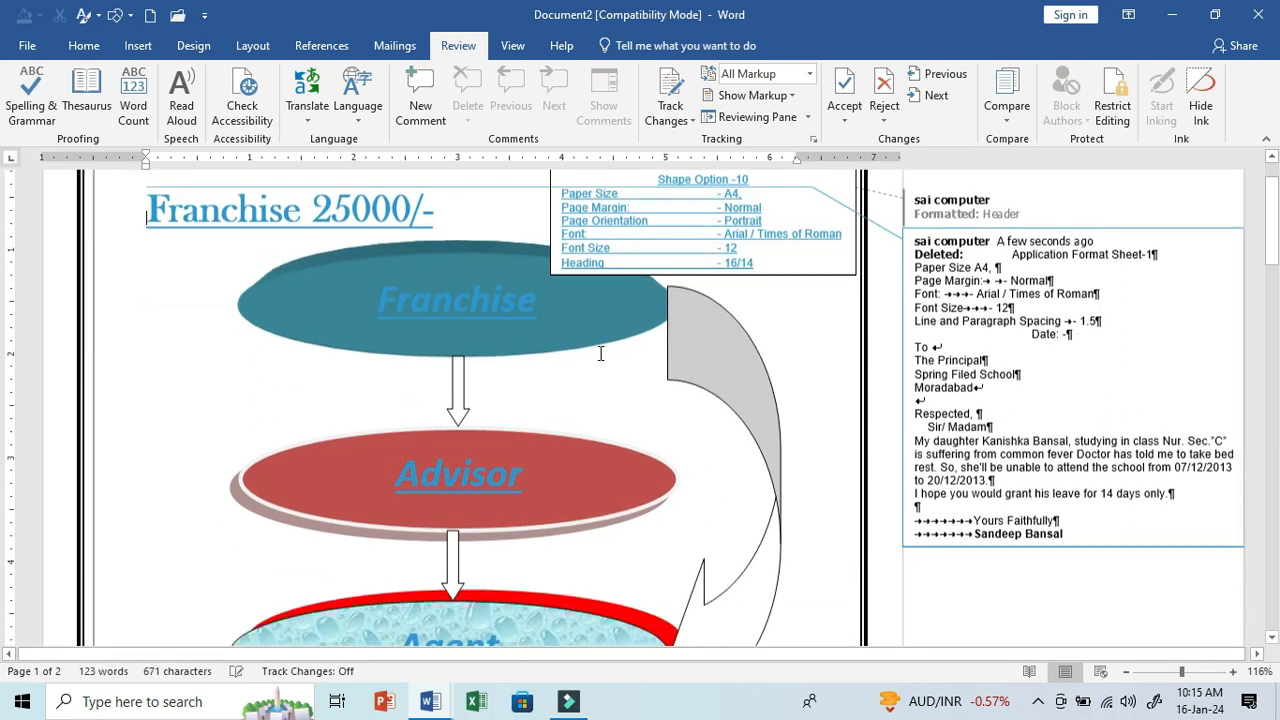
{"action": "scroll", "coordinate": [600, 353], "scroll_direction": "down", "scroll_amount": 1}
{"action": "scroll", "coordinate": [600, 353], "scroll_direction": "up", "scroll_amount": 2}
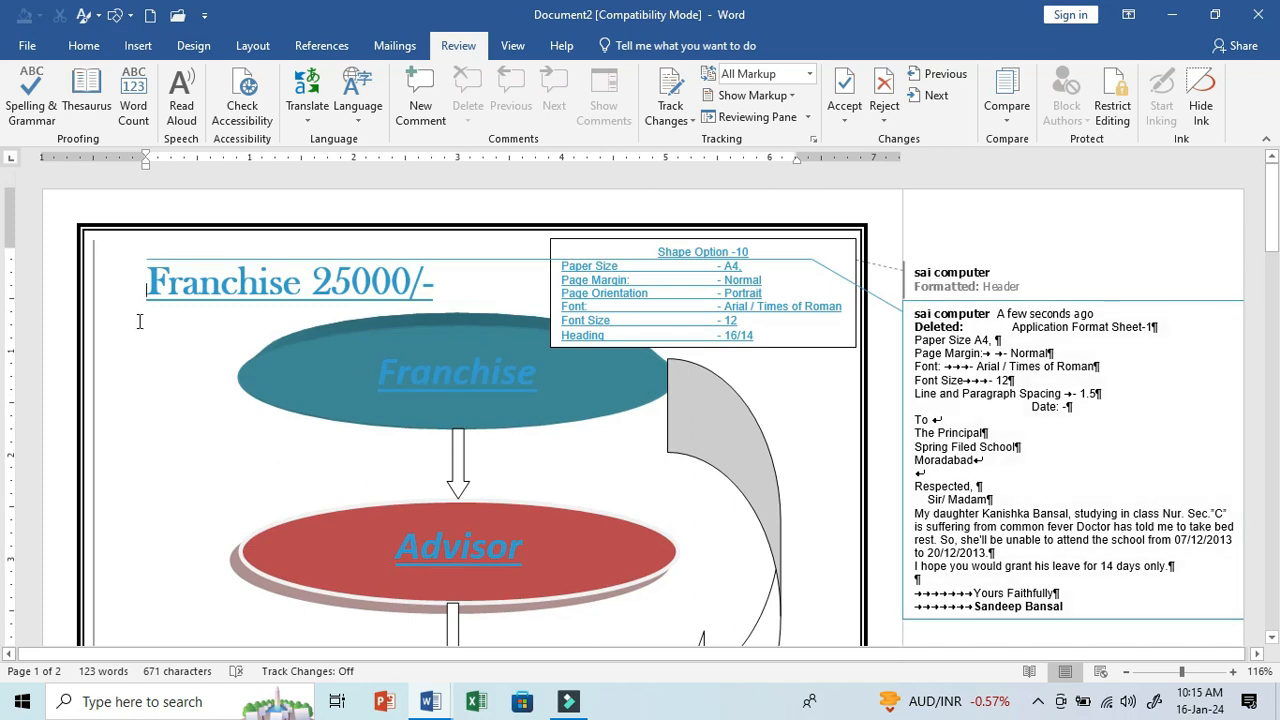
{"action": "scroll", "coordinate": [139, 321], "scroll_direction": "down", "scroll_amount": 6}
{"action": "scroll", "coordinate": [139, 321], "scroll_direction": "down", "scroll_amount": 2}
{"action": "scroll", "coordinate": [139, 321], "scroll_direction": "up", "scroll_amount": 5}
{"action": "scroll", "coordinate": [139, 321], "scroll_direction": "up", "scroll_amount": 4}
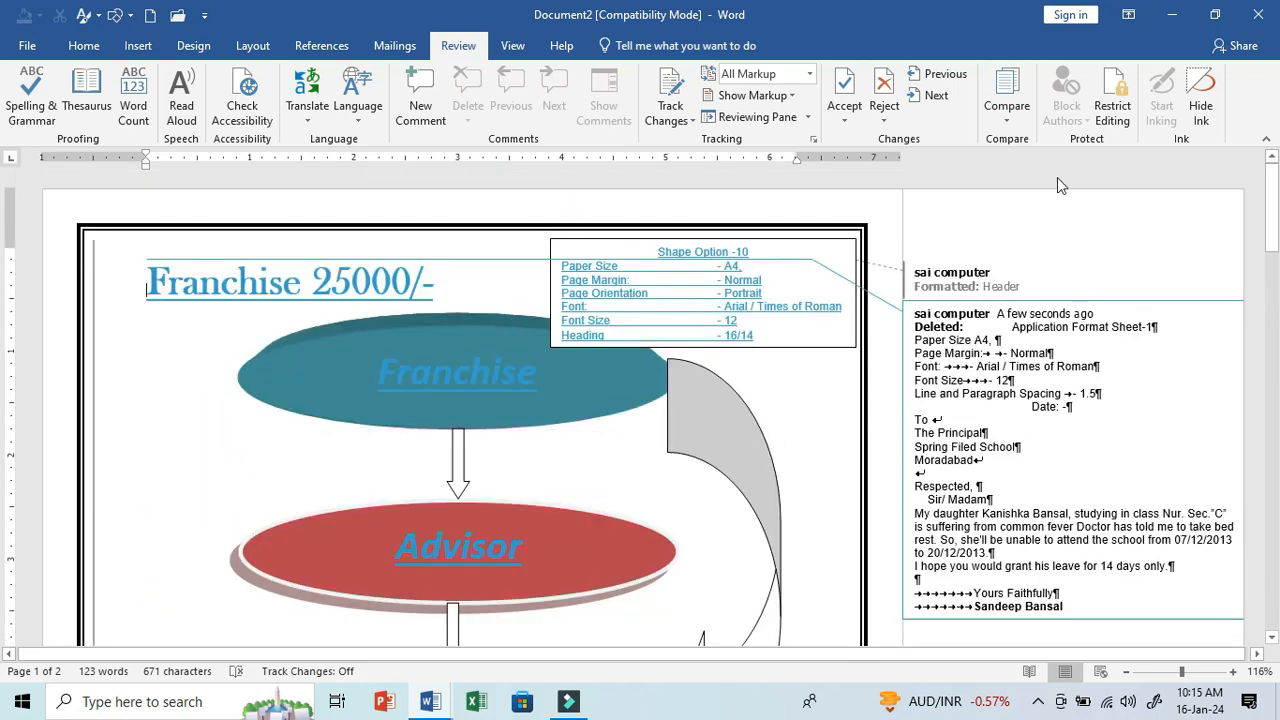
- Restrict the comparison document's editing to No changes (Read only) and start enforcing protection, entering and confirming the protection password
{"action": "left_click", "coordinate": [1112, 110]}
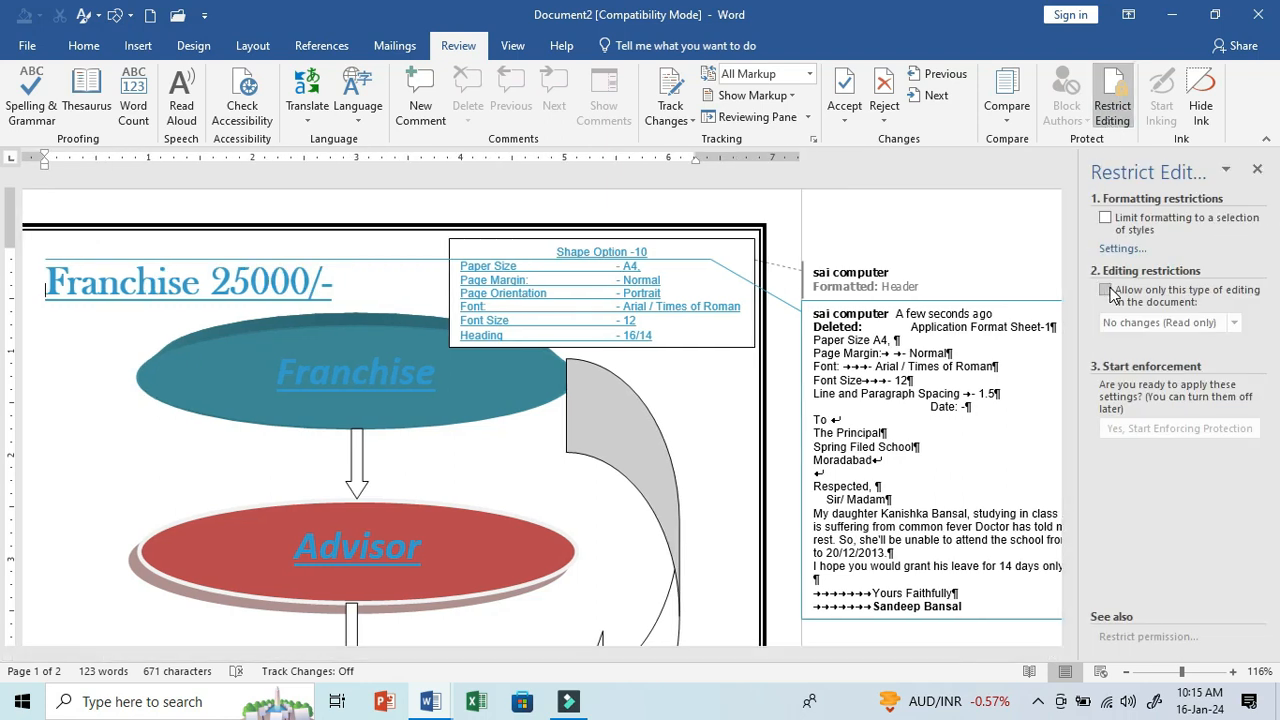
{"action": "left_click", "coordinate": [1105, 290]}
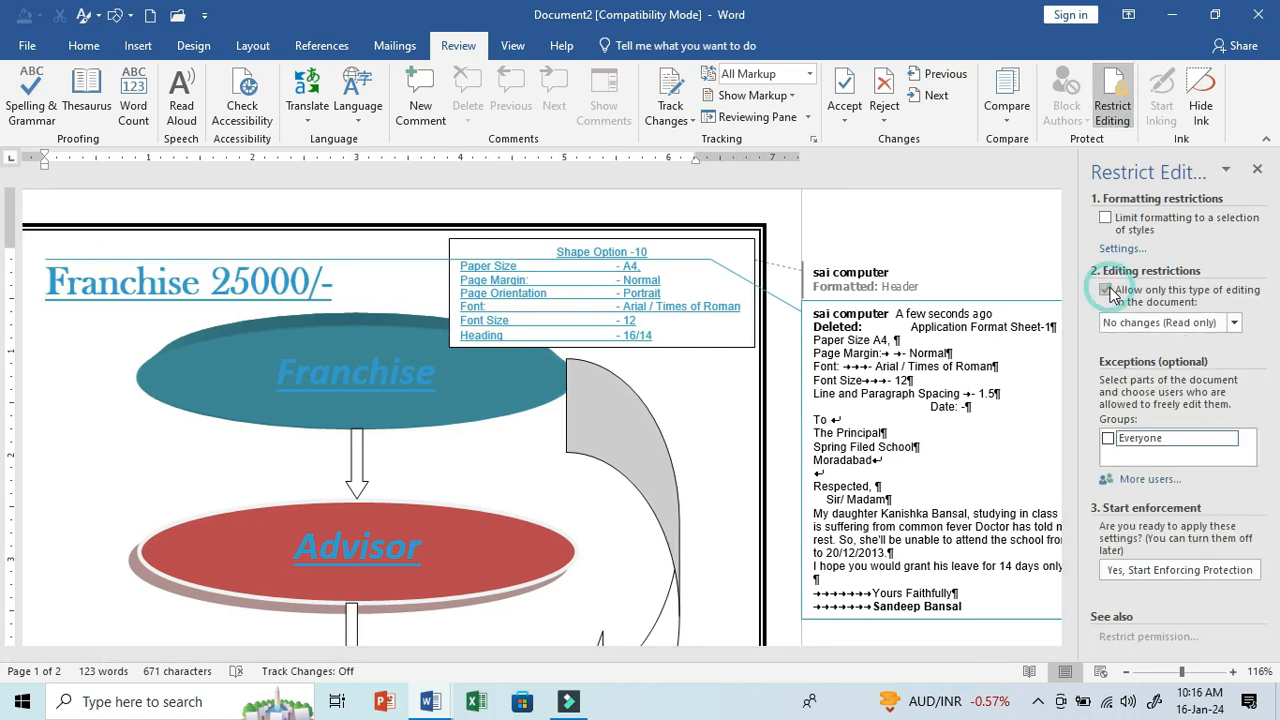
{"action": "left_click", "coordinate": [1137, 570]}
{"action": "type", "text": "1"}
{"action": "left_click", "coordinate": [707, 340]}
{"action": "type", "text": "1"}
{"action": "left_click", "coordinate": [673, 424]}
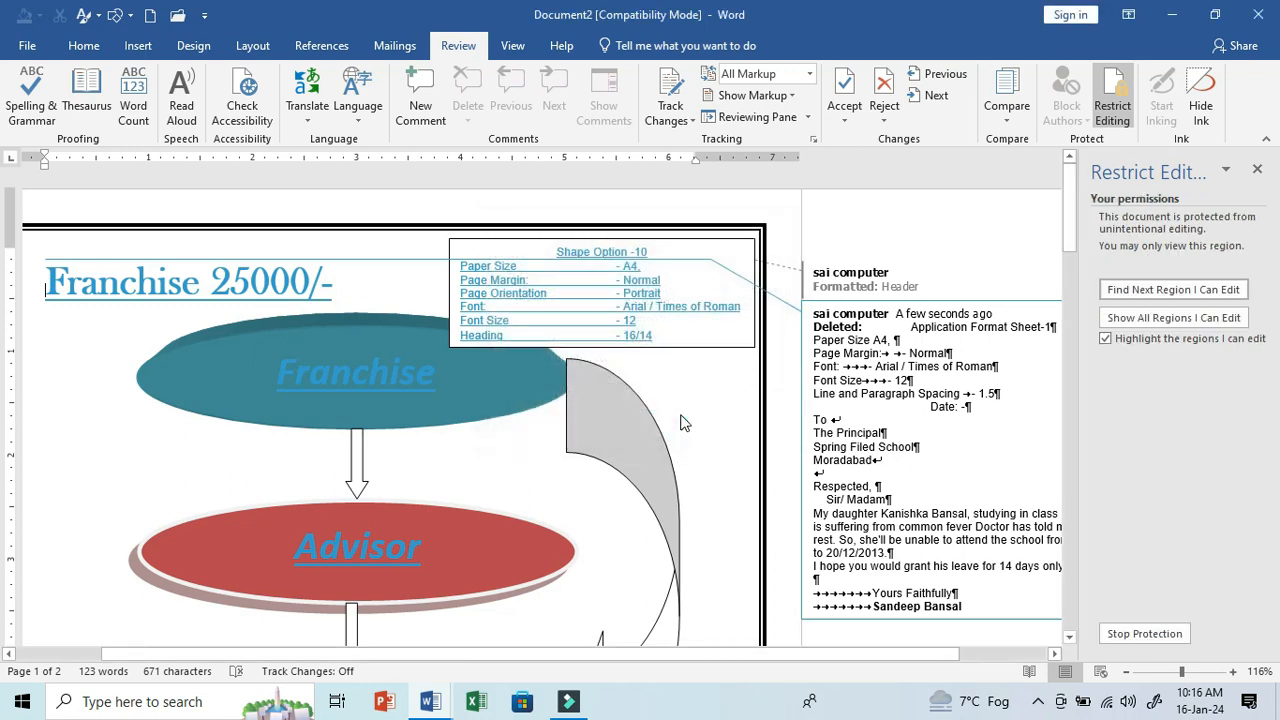
{"action": "left_click", "coordinate": [681, 405]}
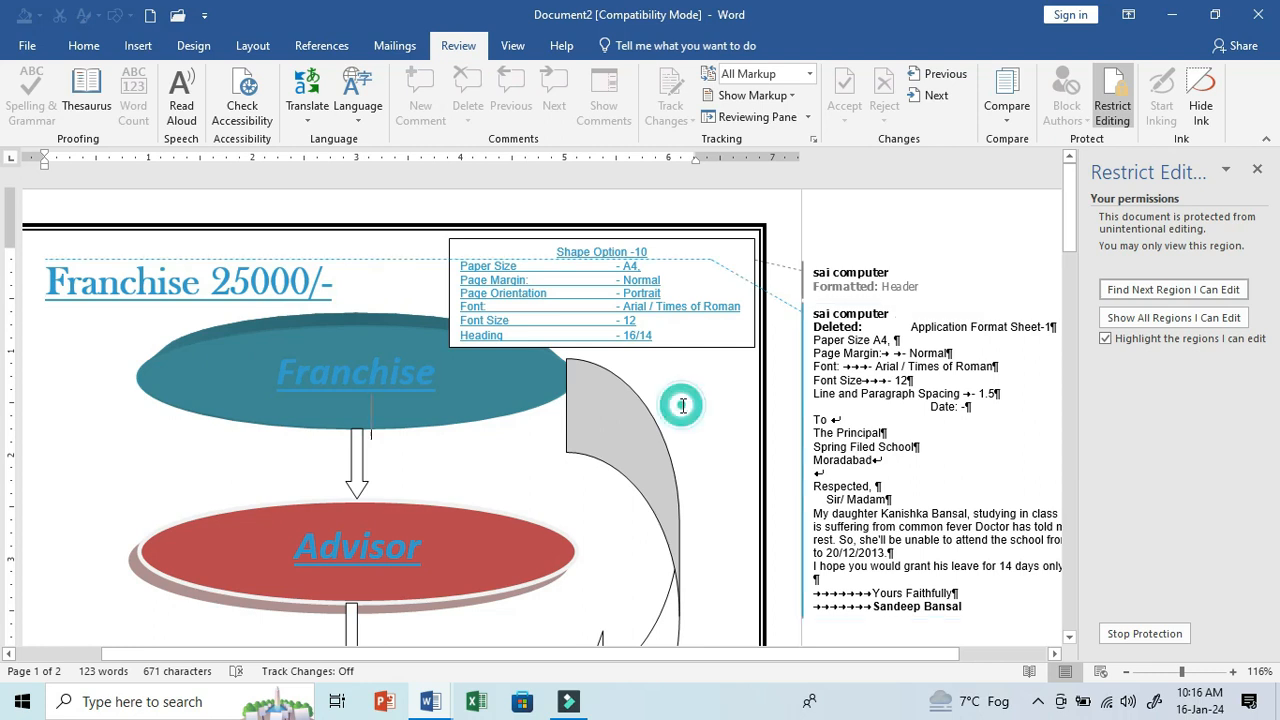
- Try to delete content in the protected comparison document, and stop its protection by entering the protection password
{"action": "key", "text": "BackSpace"}
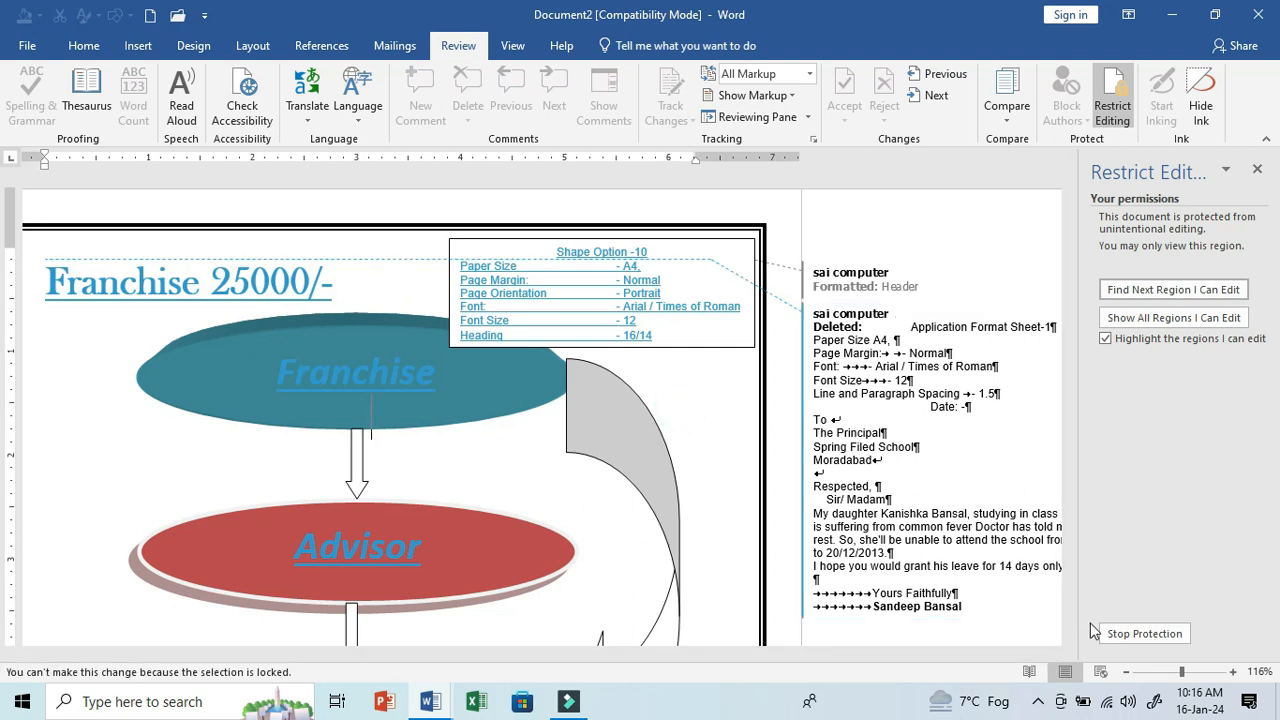
{"action": "left_click", "coordinate": [1105, 633]}
{"action": "type", "text": "1"}
- Enter the test text DFDGFGFDSFGFG followed by FGFGFG in the comparison document, behind the Franchise ellipse
{"action": "left_click", "coordinate": [621, 362]}
{"action": "type", "text": "DFDGFGFDSFGFG"}
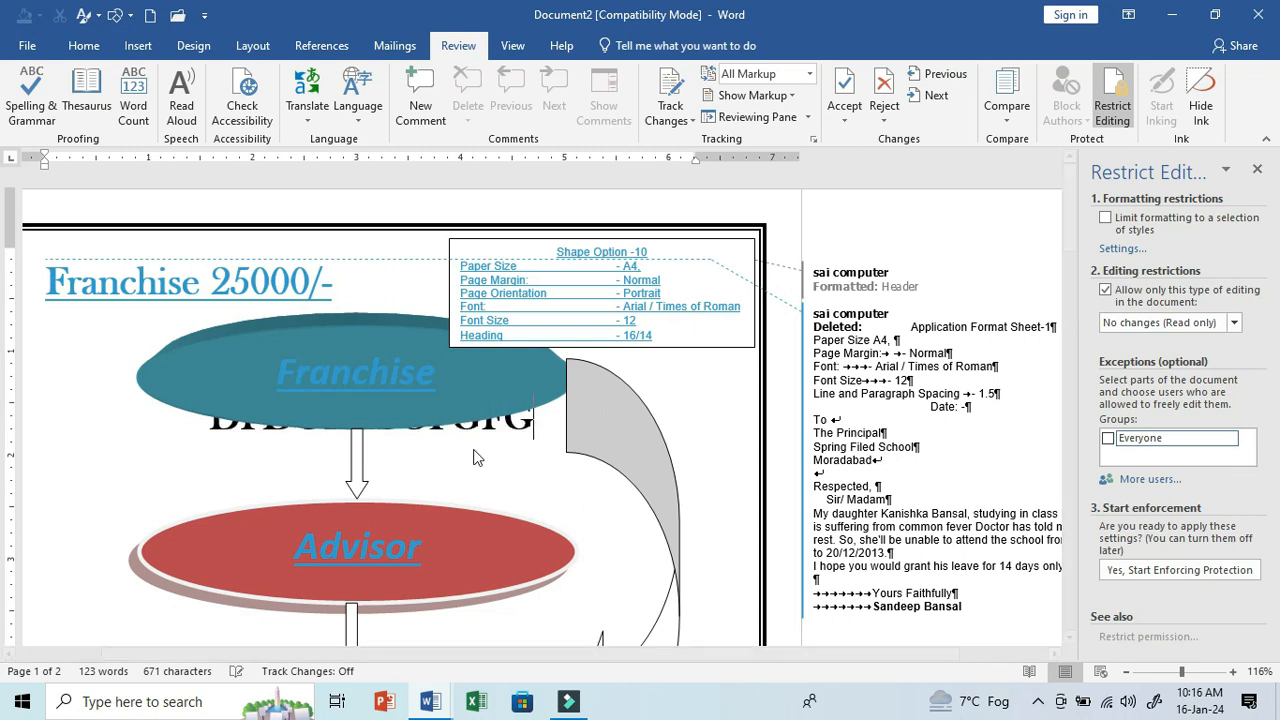
{"action": "type", "text": "FGFGFG"}
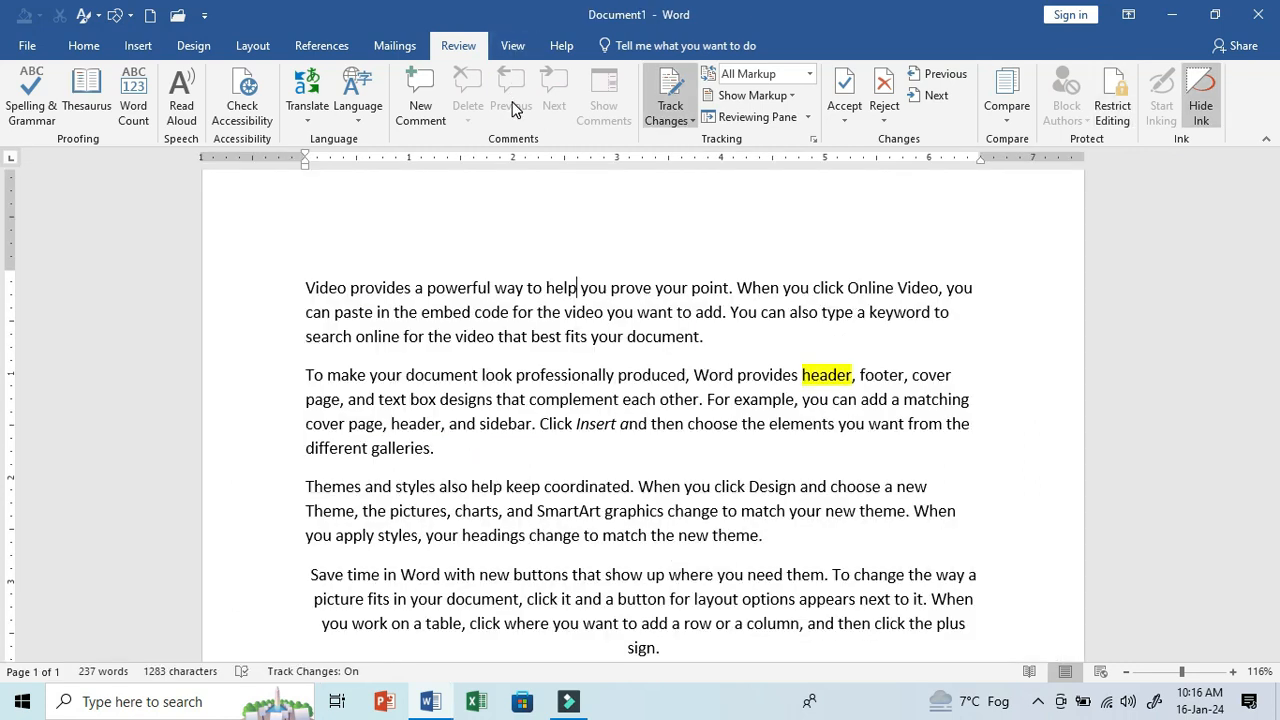
- Switch to Document1, look over its sample text in Read Mode, and return to Print Layout
{"action": "left_click", "coordinate": [512, 46]}
{"action": "left_click", "coordinate": [588, 430]}
{"action": "scroll", "coordinate": [497, 462], "scroll_direction": "down", "scroll_amount": 2}
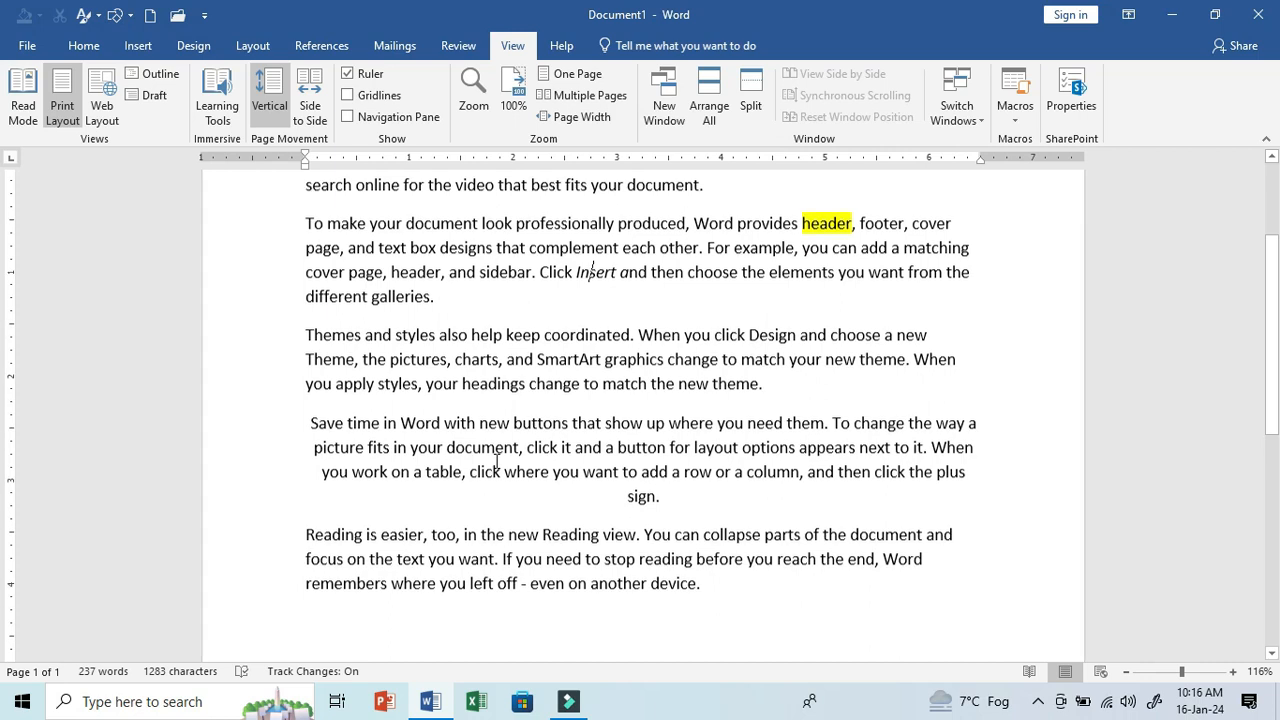
{"action": "scroll", "coordinate": [497, 462], "scroll_direction": "up", "scroll_amount": 2}
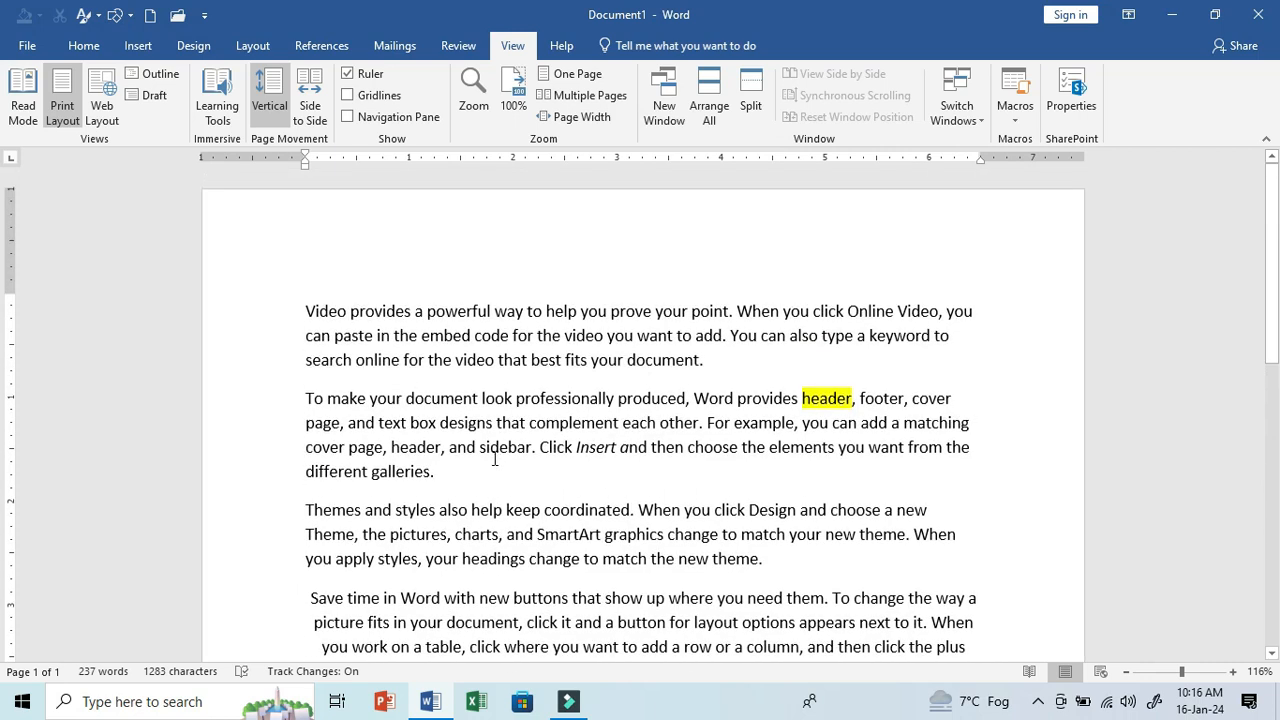
{"action": "left_click", "coordinate": [26, 123]}
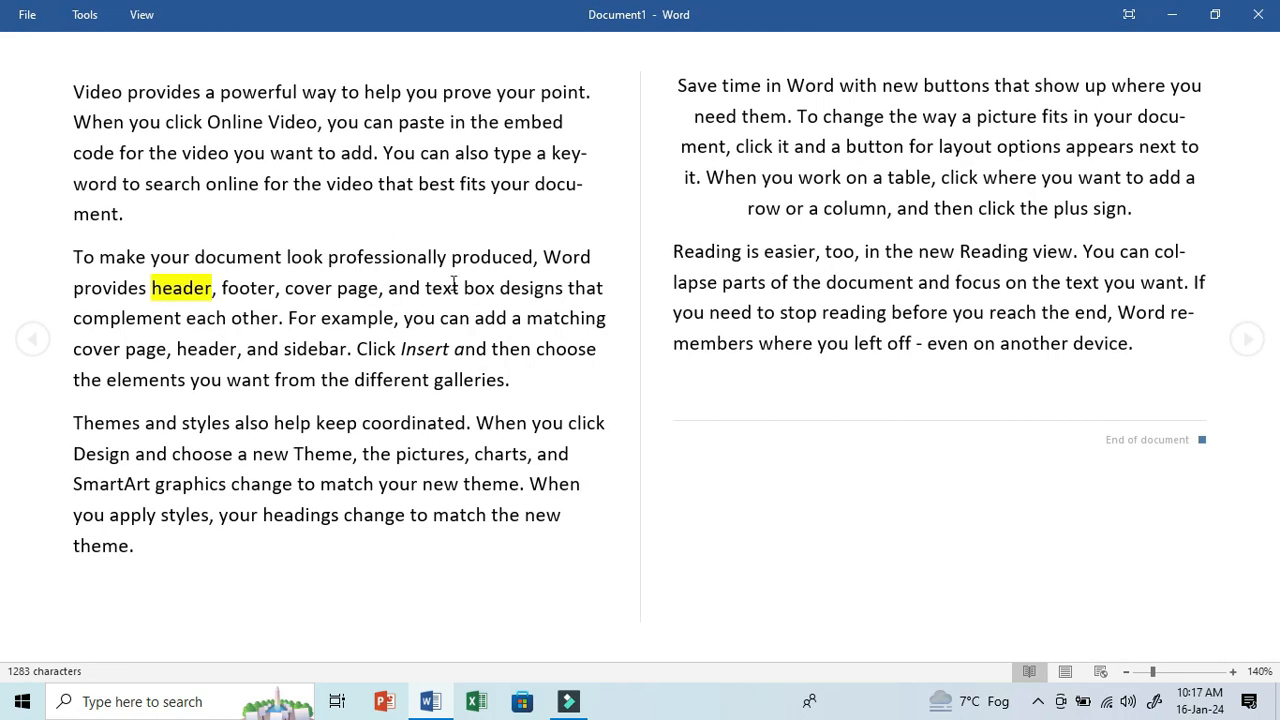
{"action": "left_click", "coordinate": [452, 276]}
{"action": "left_click", "coordinate": [546, 248]}
{"action": "left_click", "coordinate": [427, 254]}
{"action": "left_click", "coordinate": [438, 290]}
{"action": "left_click", "coordinate": [439, 328]}
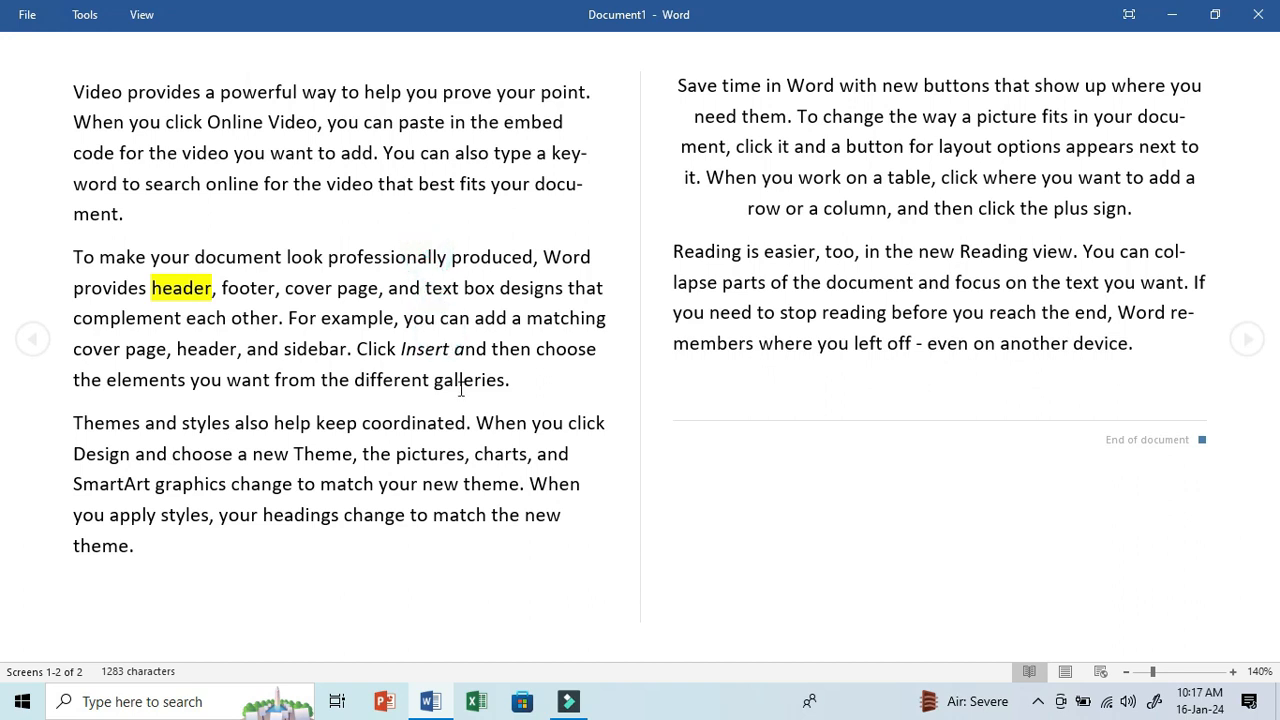
{"action": "key", "text": "Escape"}
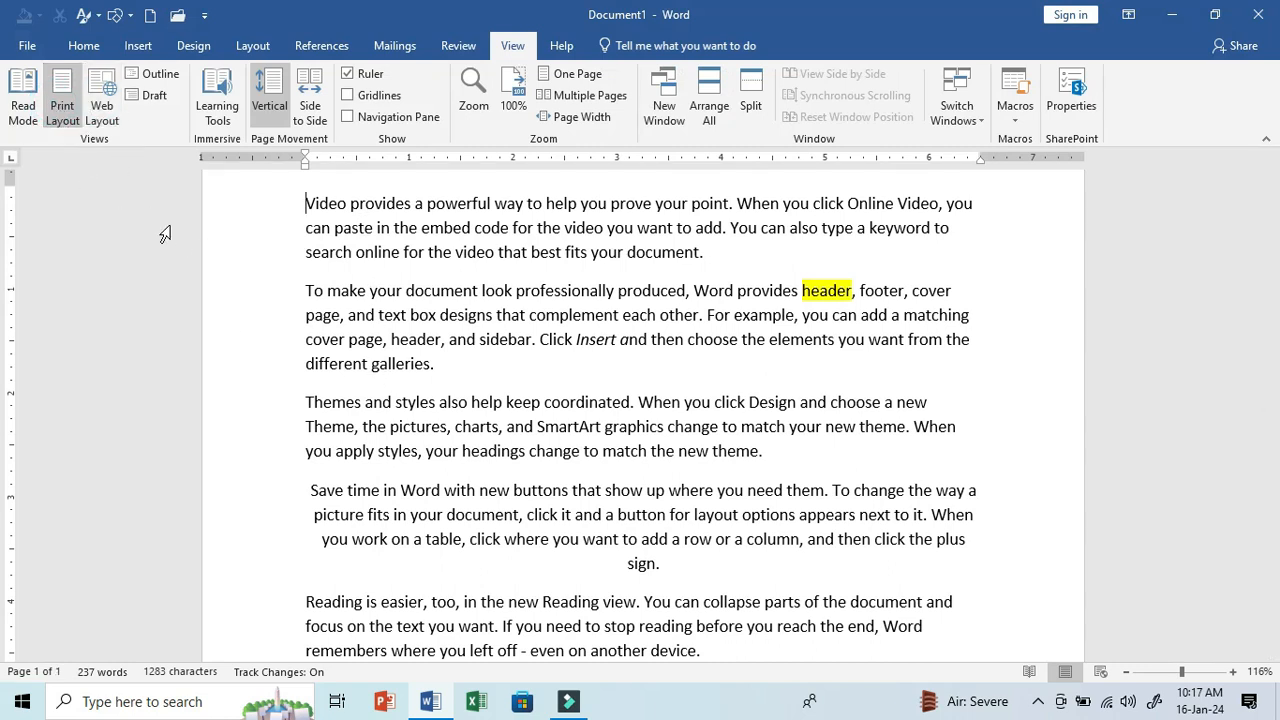
- View the document in Web Layout and in Outline view, and close the Outline view
{"action": "left_click", "coordinate": [94, 114]}
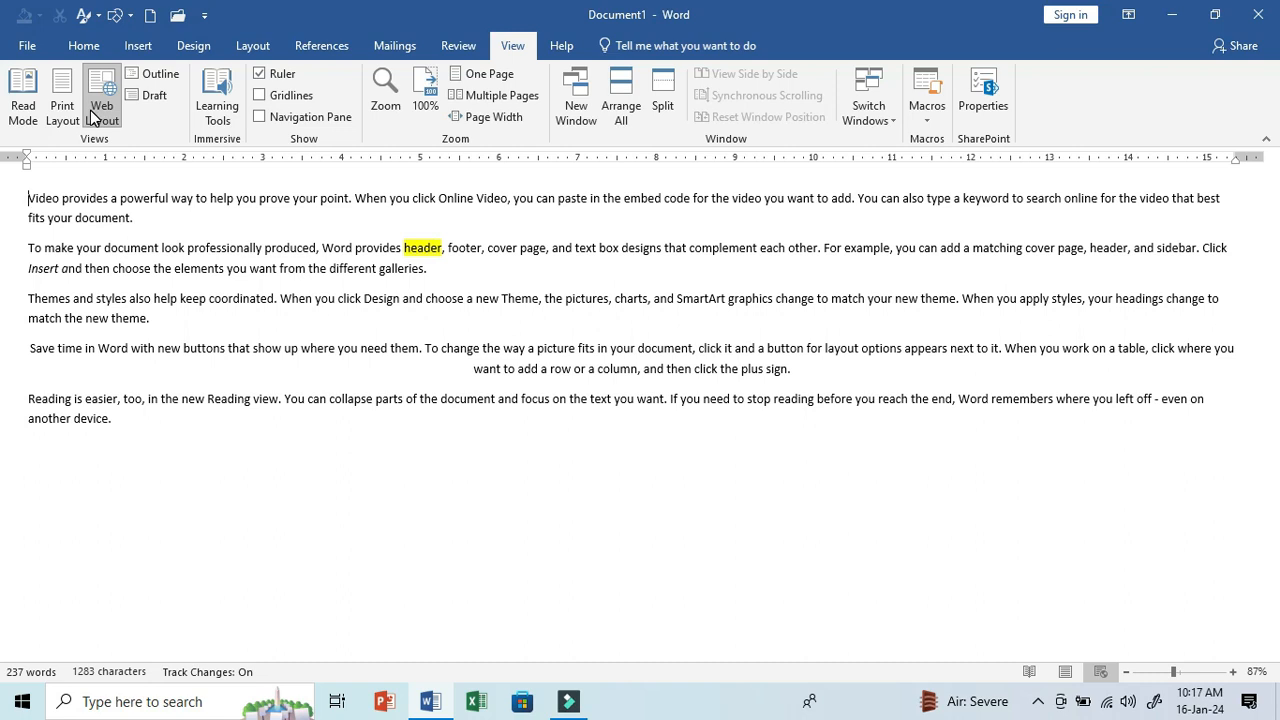
{"action": "left_click", "coordinate": [160, 76]}
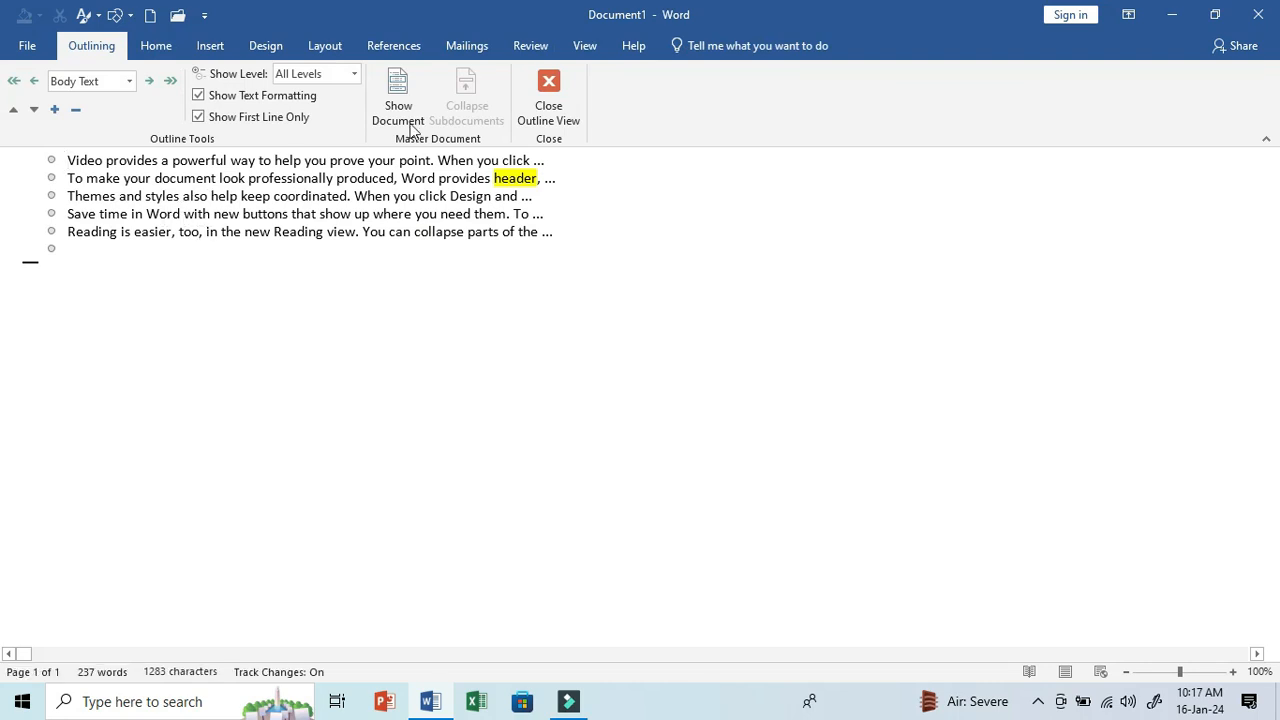
{"action": "left_click", "coordinate": [540, 88]}
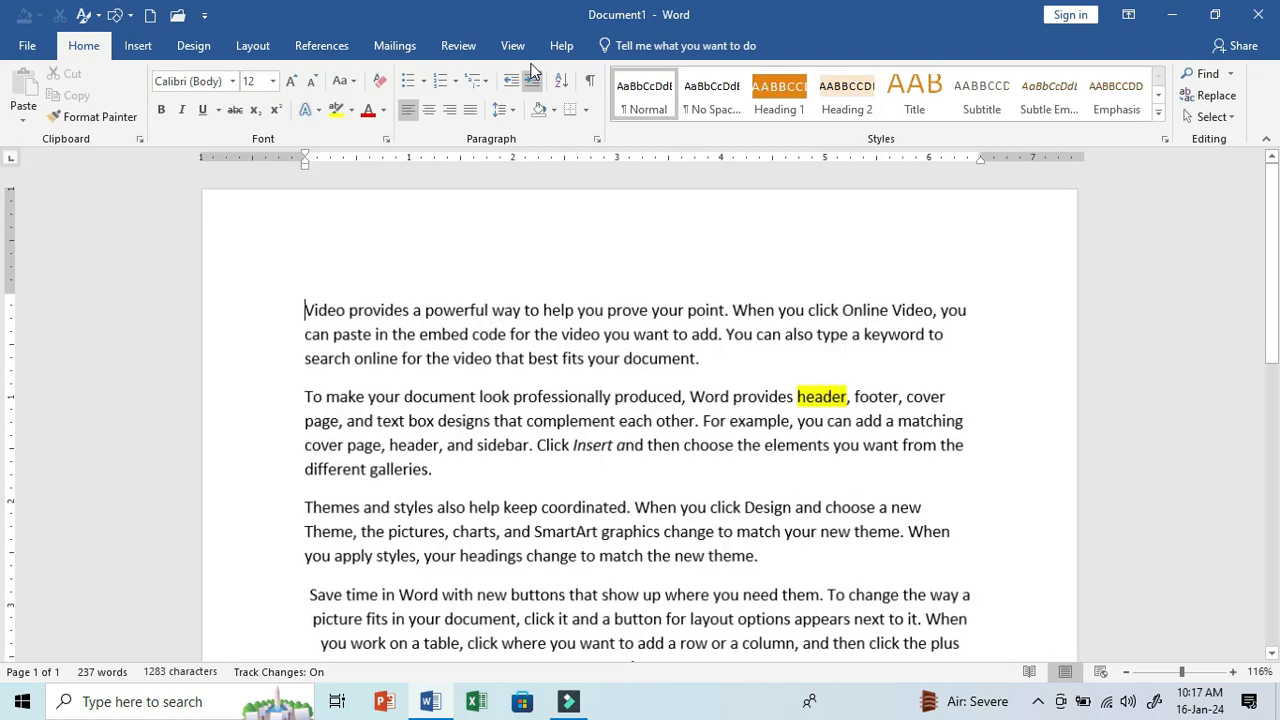
- Draw a rectangle about 1.21" high and 0.96" wide over the first two paragraphs of the sample text
{"action": "left_click", "coordinate": [512, 45]}
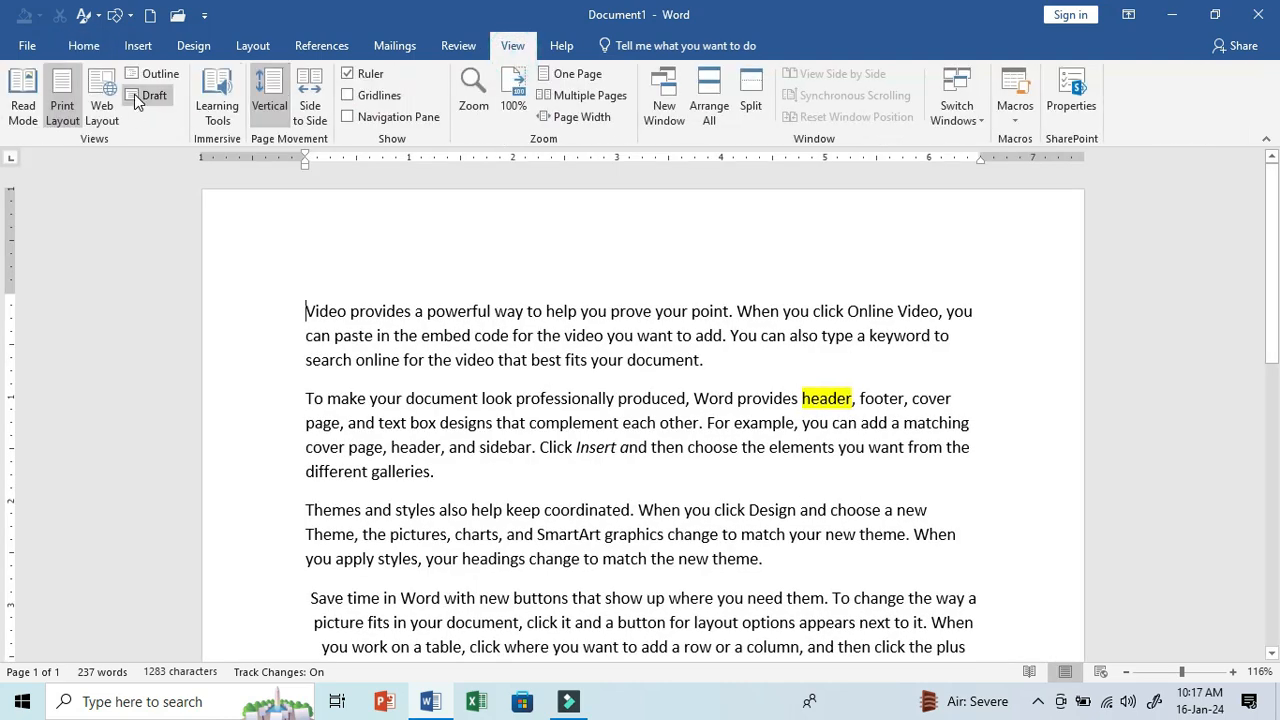
{"action": "left_click", "coordinate": [127, 17]}
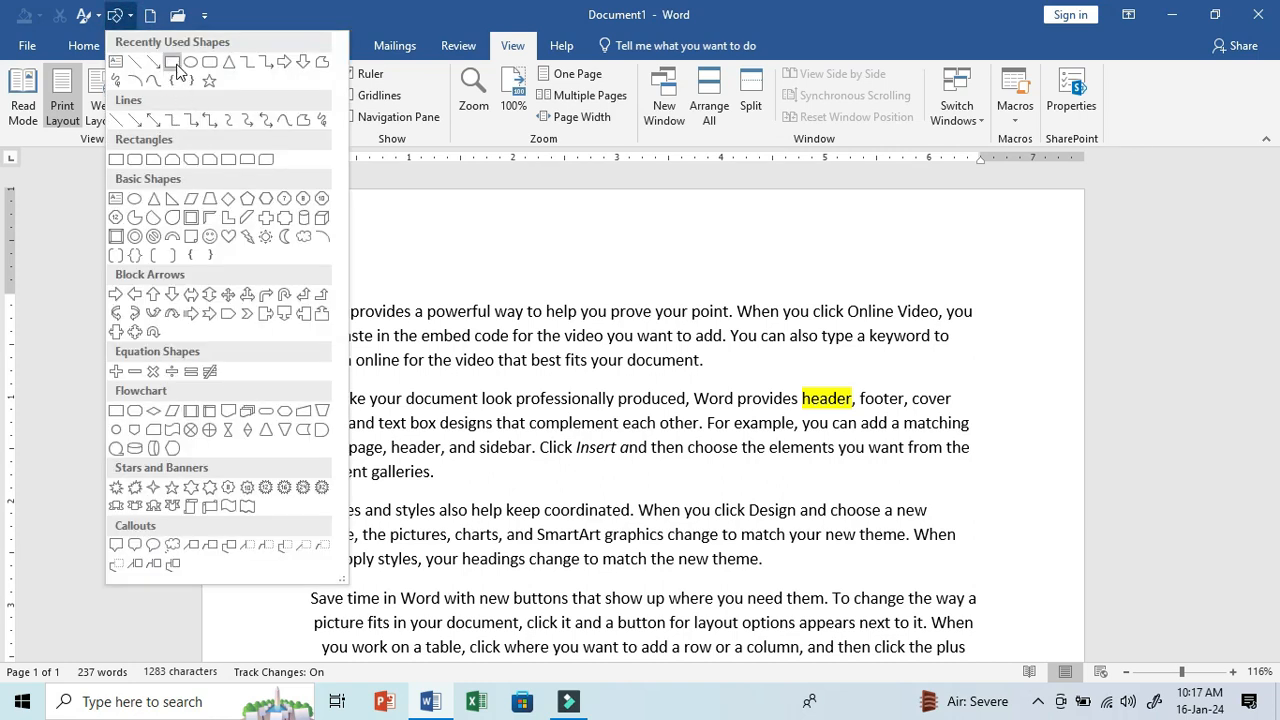
{"action": "left_click", "coordinate": [177, 66]}
{"action": "left_click_drag", "start_coordinate": [377, 300], "coordinate": [478, 428]}
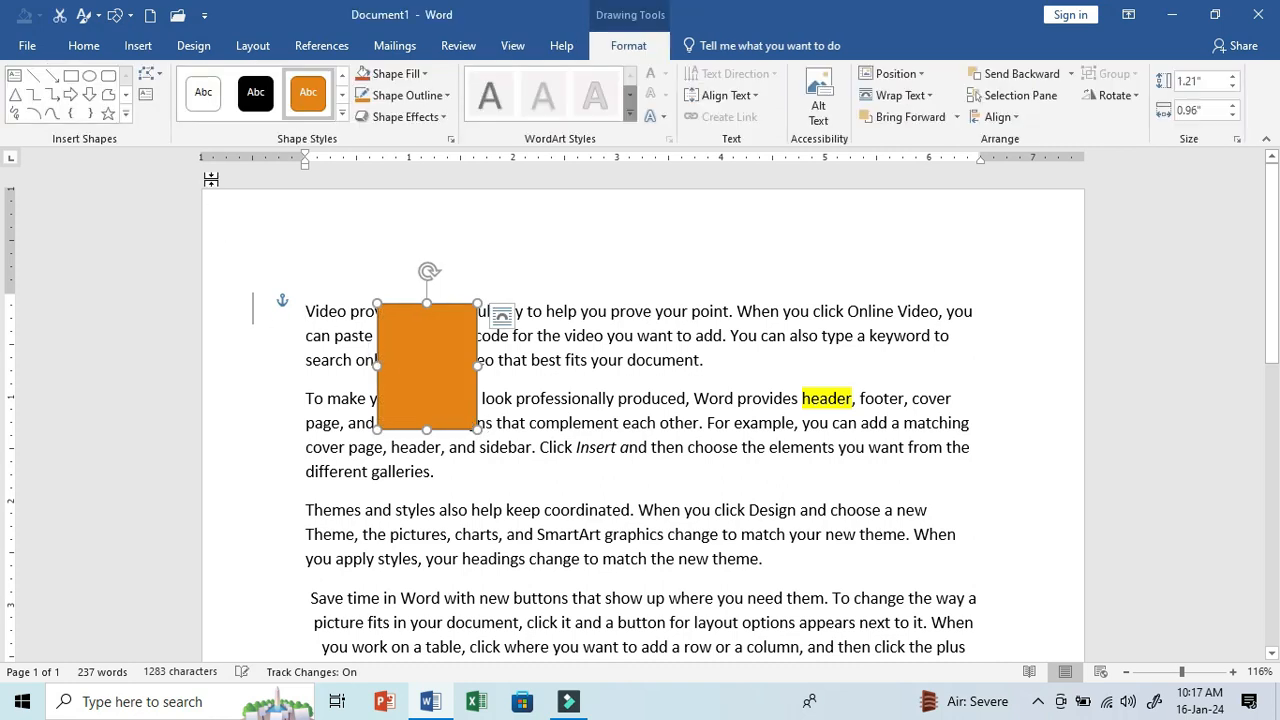
- View the document in Draft view and return to Print Layout
{"action": "left_click", "coordinate": [515, 48]}
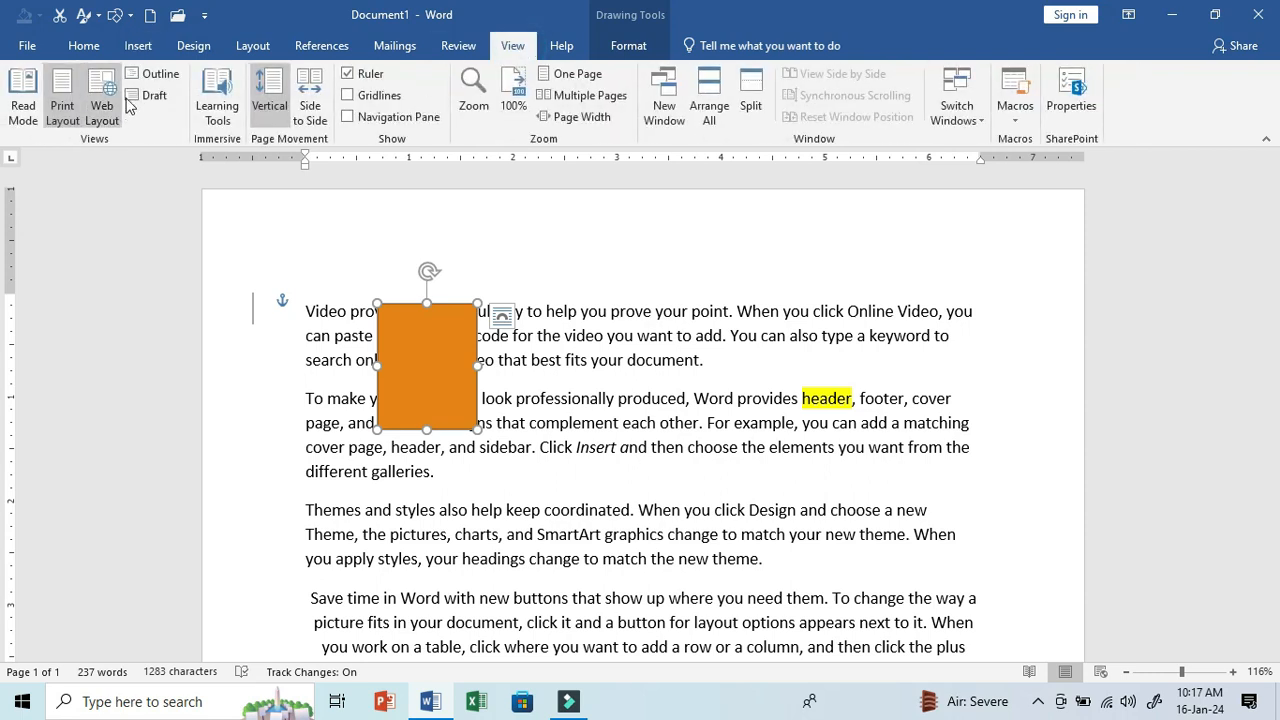
{"action": "left_click", "coordinate": [141, 104]}
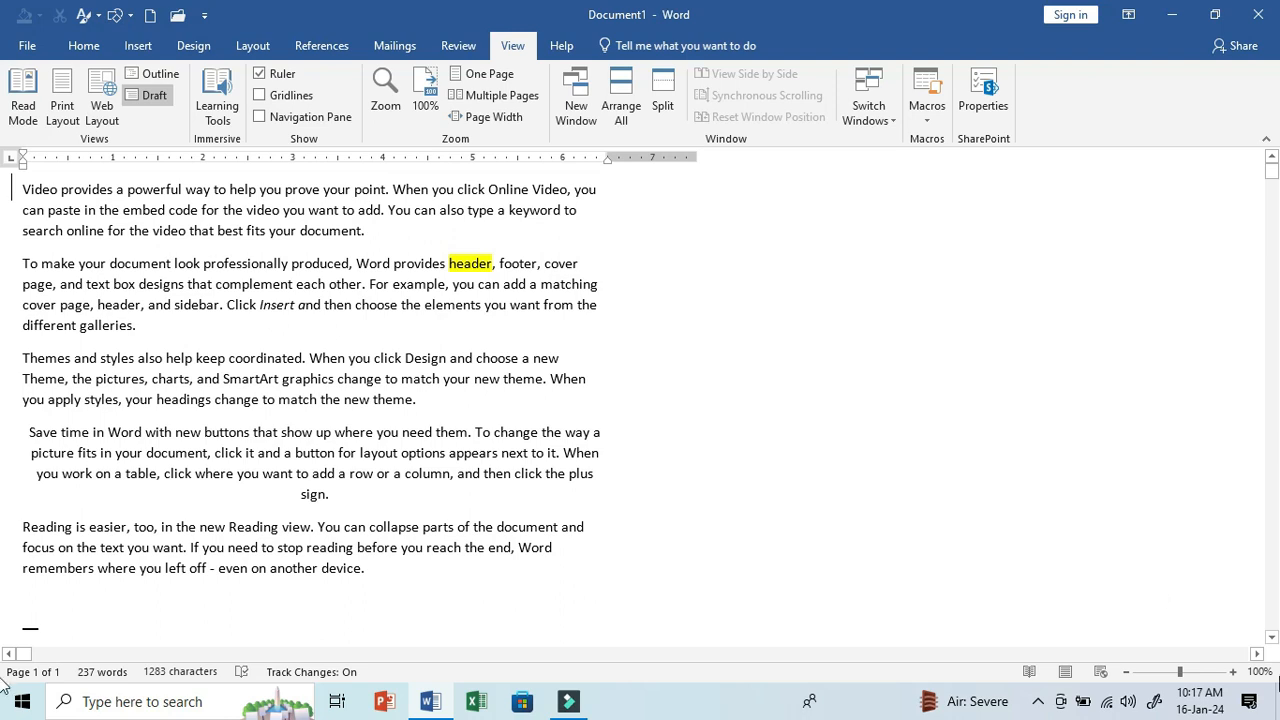
{"action": "key", "text": "ctrl+alt+p"}
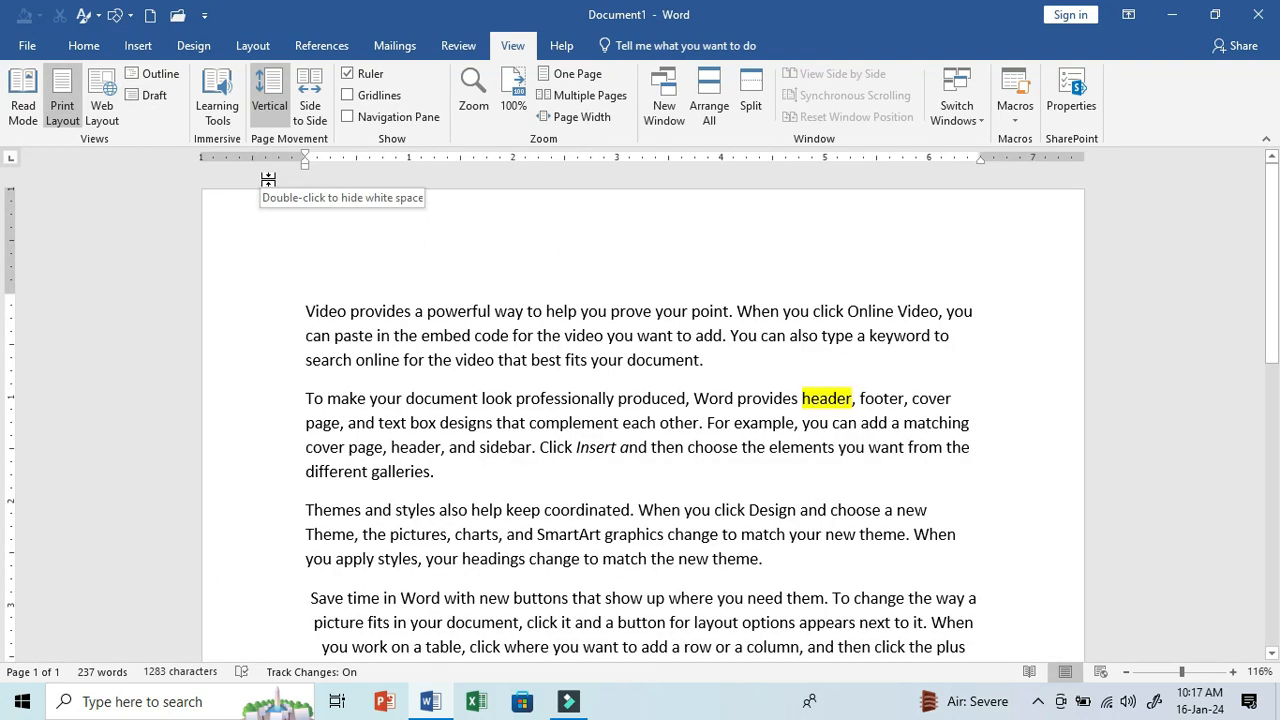
- Try Side to Side page movement, restore Vertical, and toggle the ruler off and back on
{"action": "left_click", "coordinate": [311, 108]}
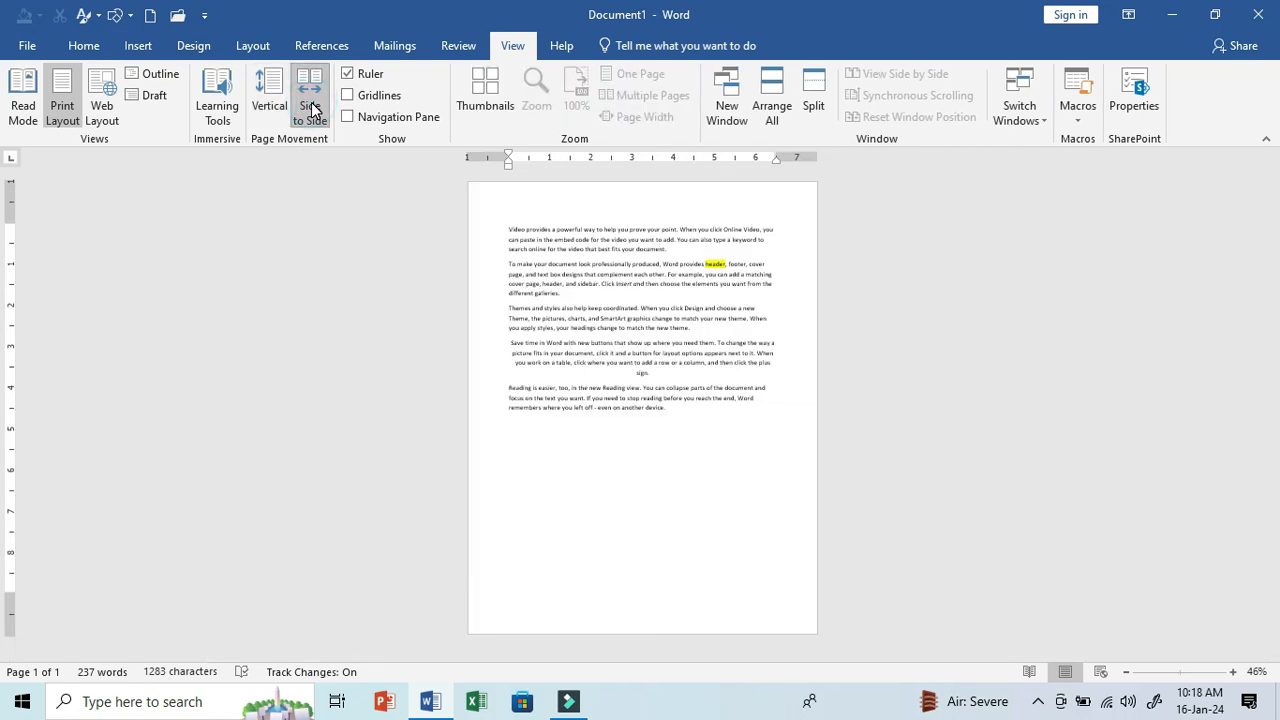
{"action": "left_click", "coordinate": [269, 100]}
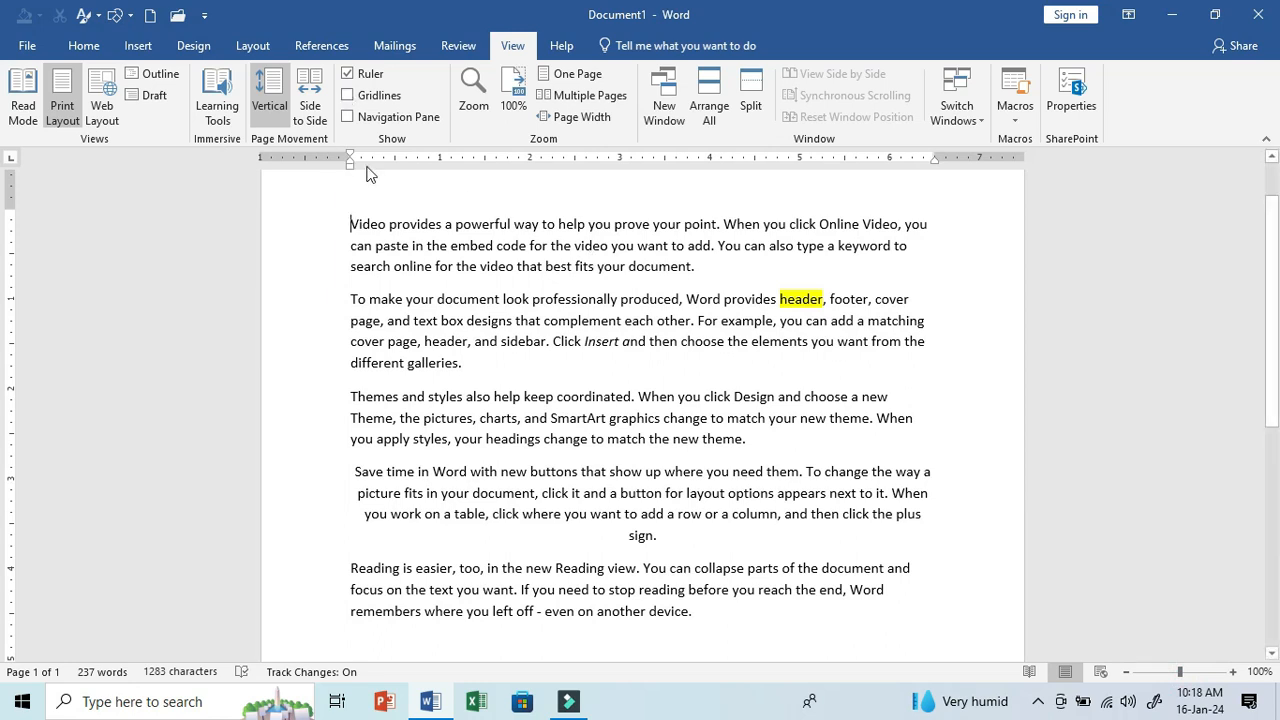
{"action": "left_click", "coordinate": [362, 68]}
{"action": "left_click", "coordinate": [362, 70]}
- Show the page gridlines and display the Navigation pane
{"action": "left_click", "coordinate": [368, 104]}
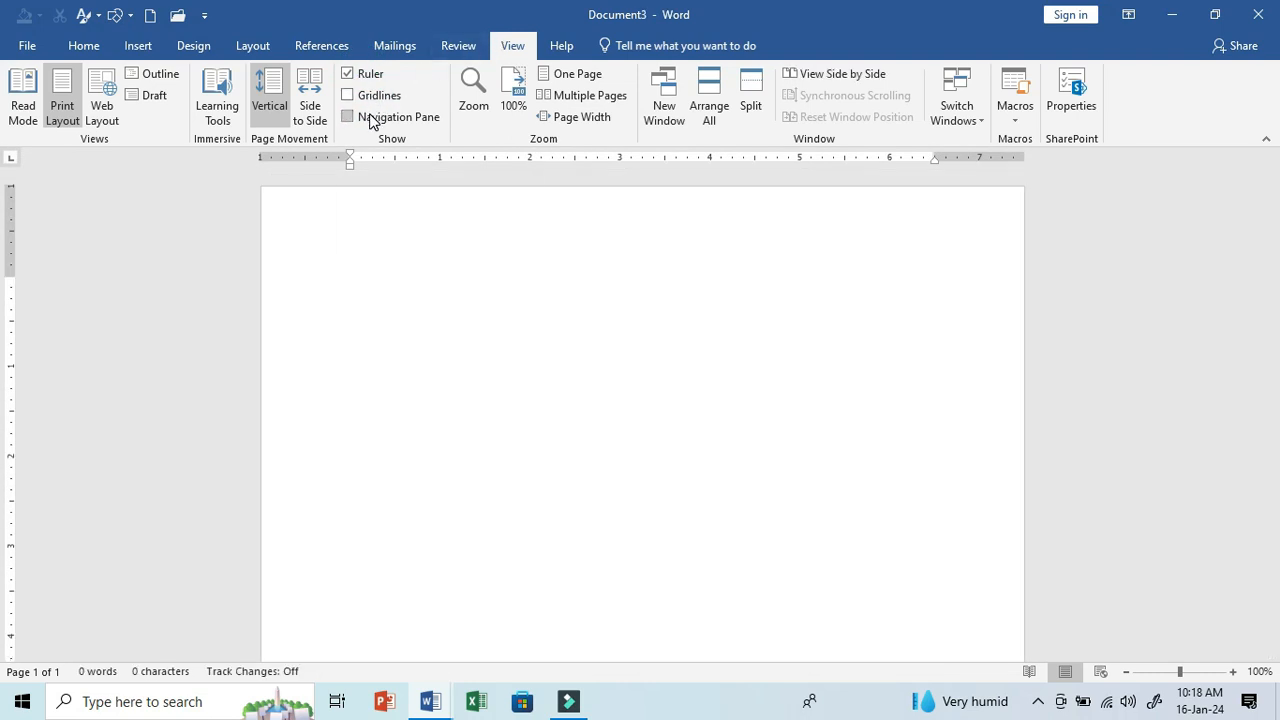
{"action": "left_click", "coordinate": [368, 118]}
- Enter POLLUTION as the text of a new blank document and apply the Heading 1 style to it
{"action": "type", "text": "="}
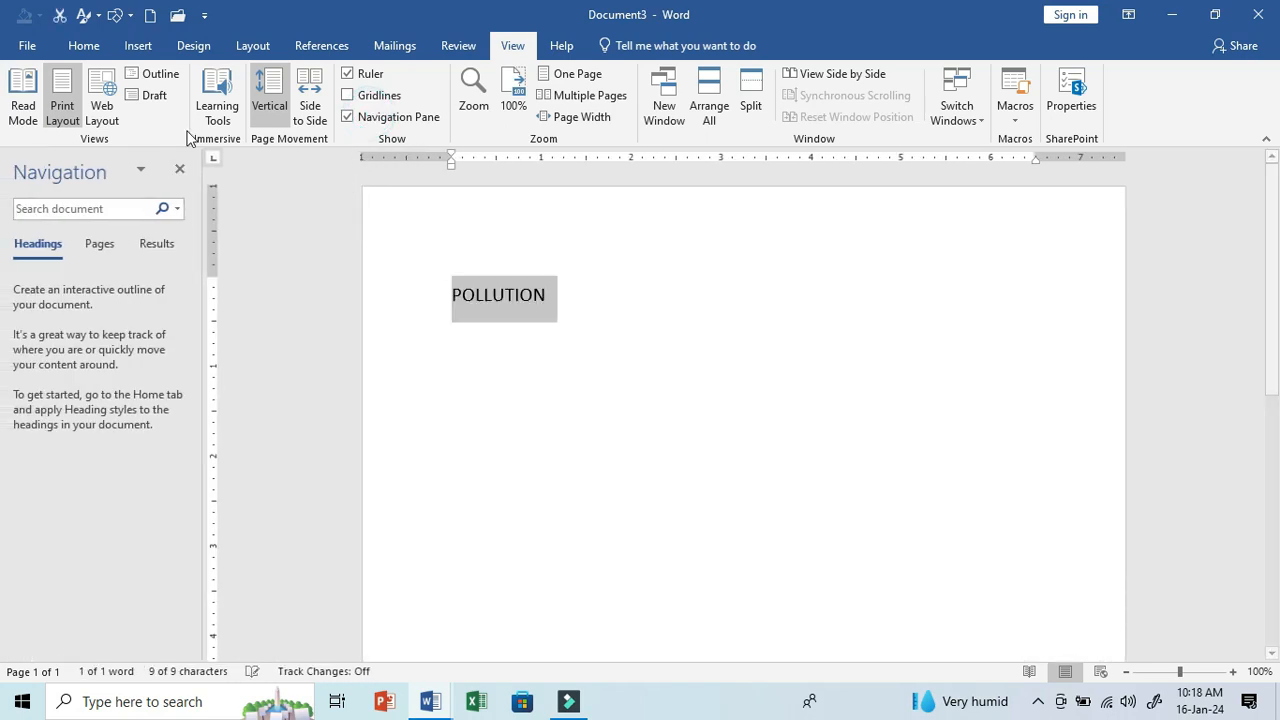
{"action": "left_click", "coordinate": [84, 45]}
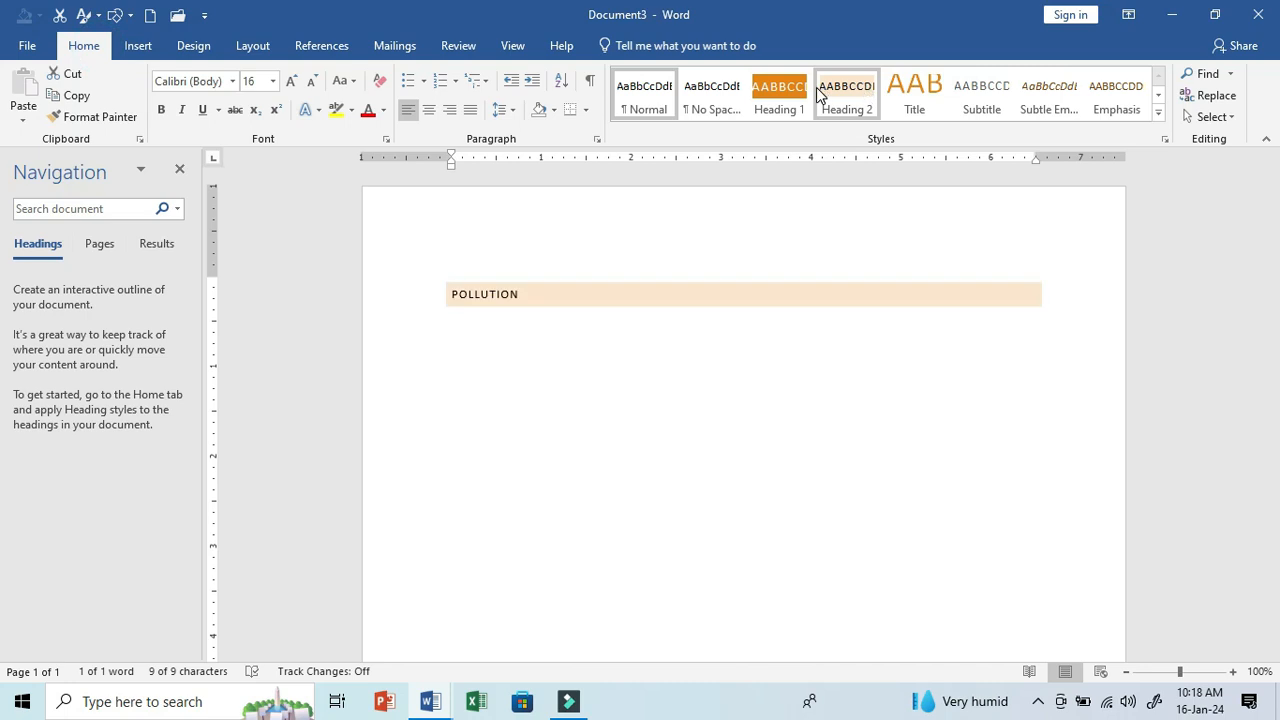
{"action": "left_click", "coordinate": [788, 88]}
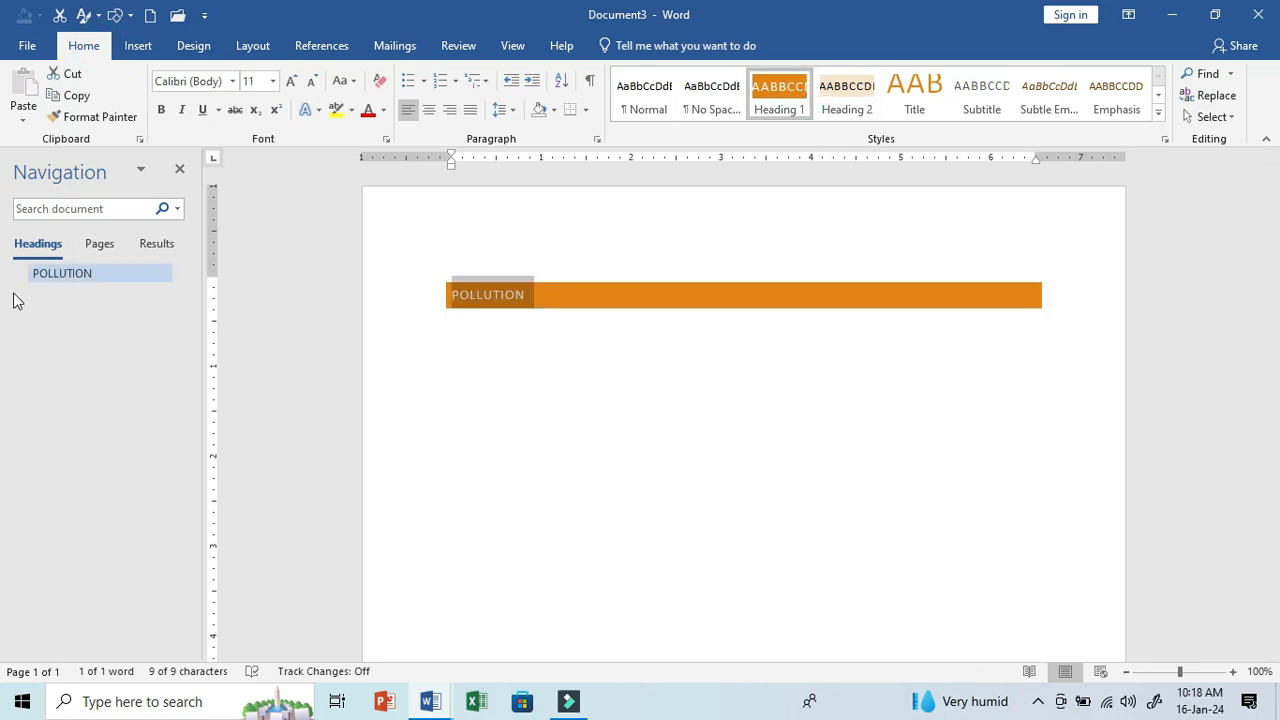
{"action": "left_click", "coordinate": [534, 293]}
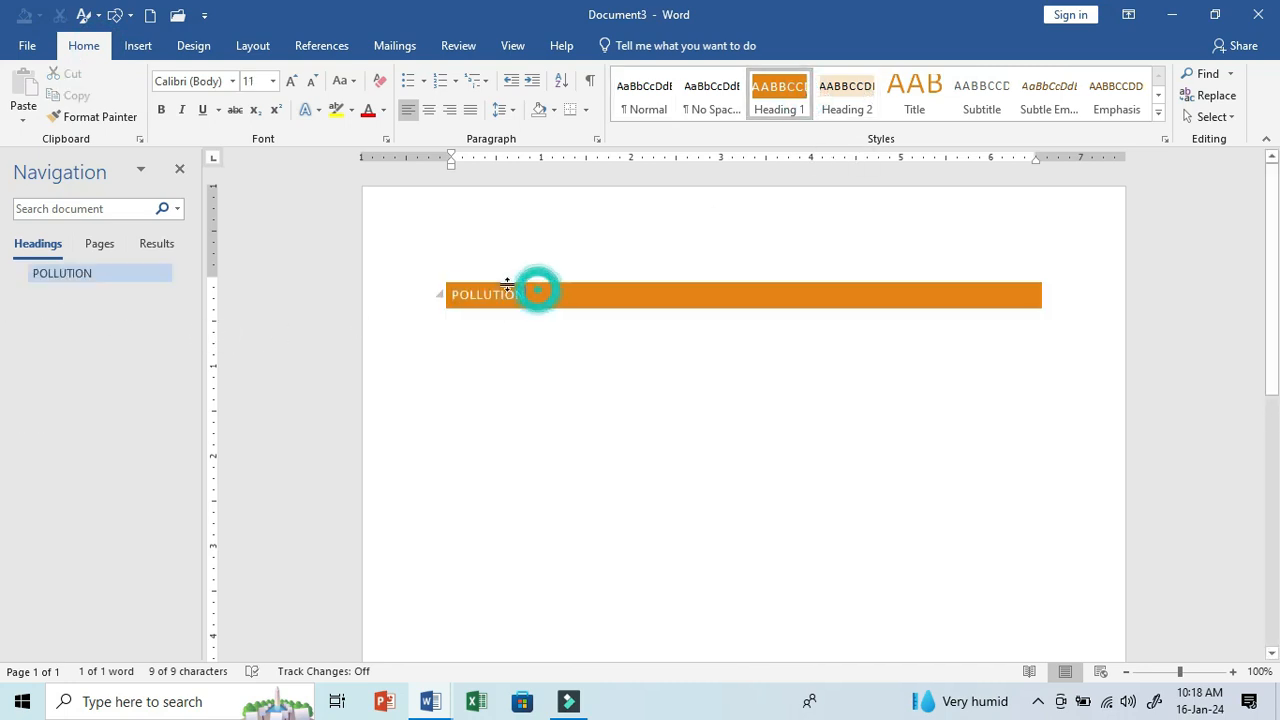
- Insert a page break after the POLLUTION heading, add the heading CRAVE on the new page, and show the page thumbnails
{"action": "key", "text": "ctrl+Return"}
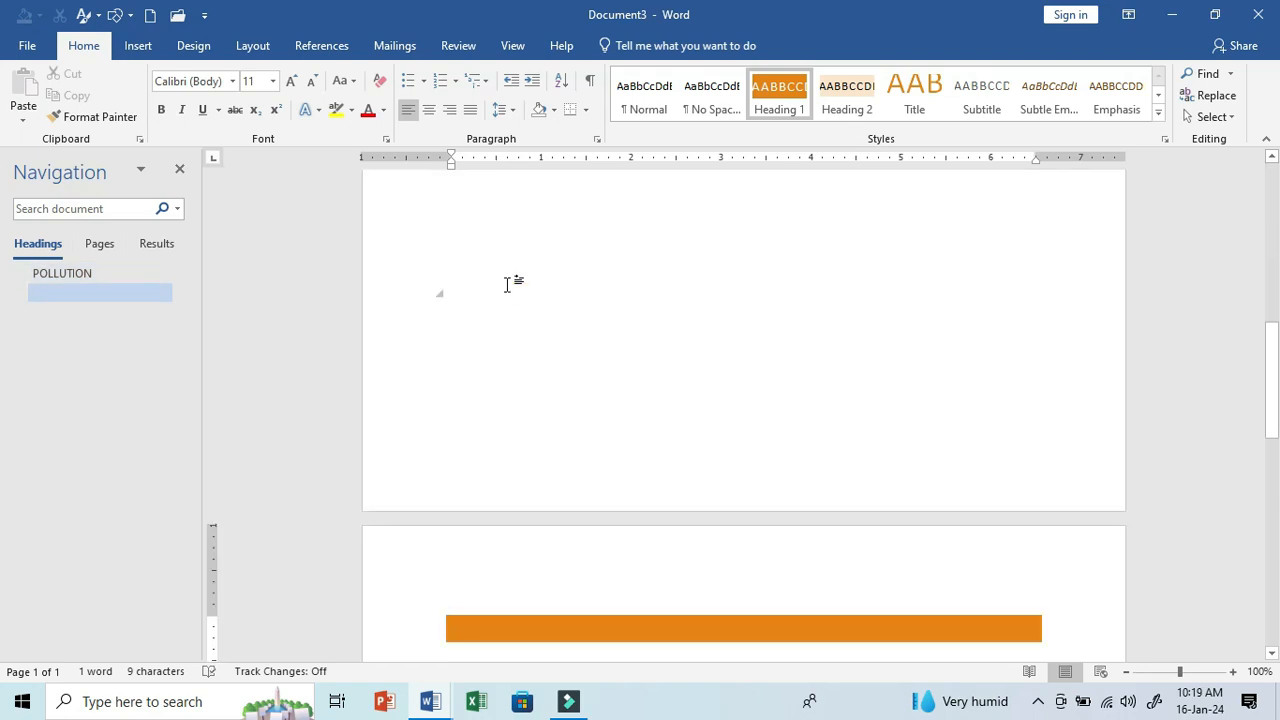
{"action": "type", "text": "CRAVE"}
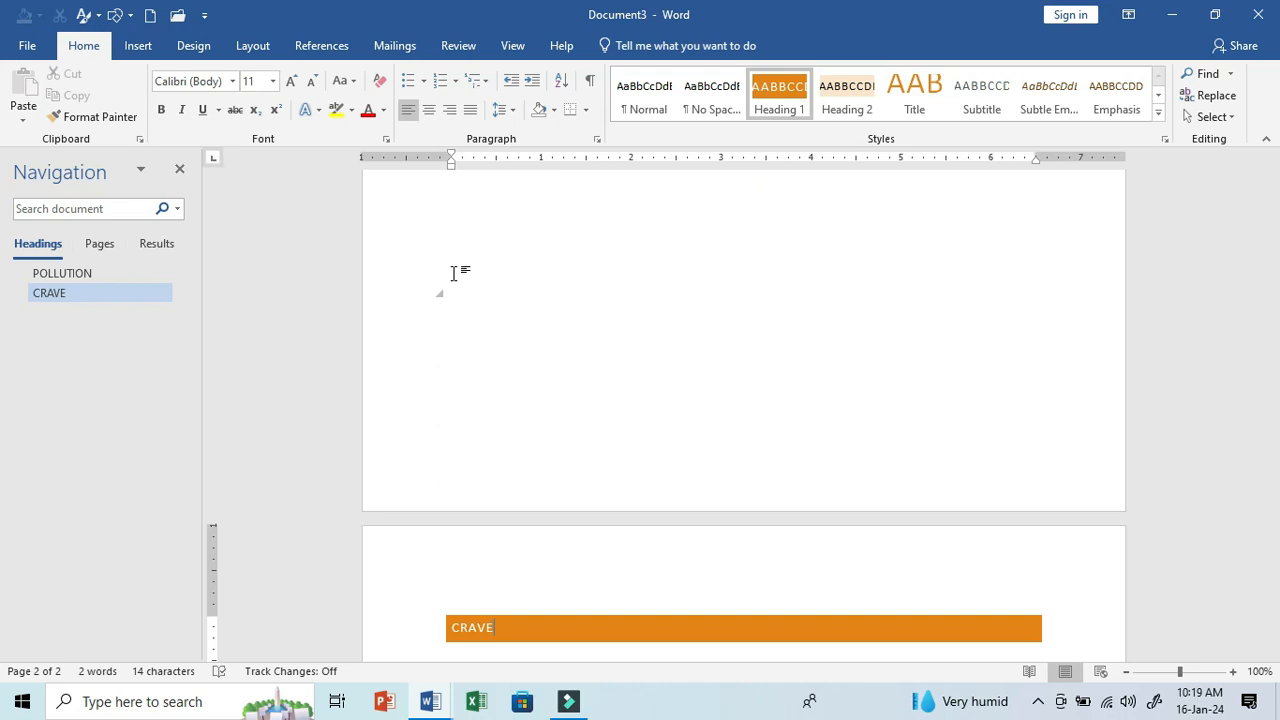
{"action": "left_click", "coordinate": [108, 246]}
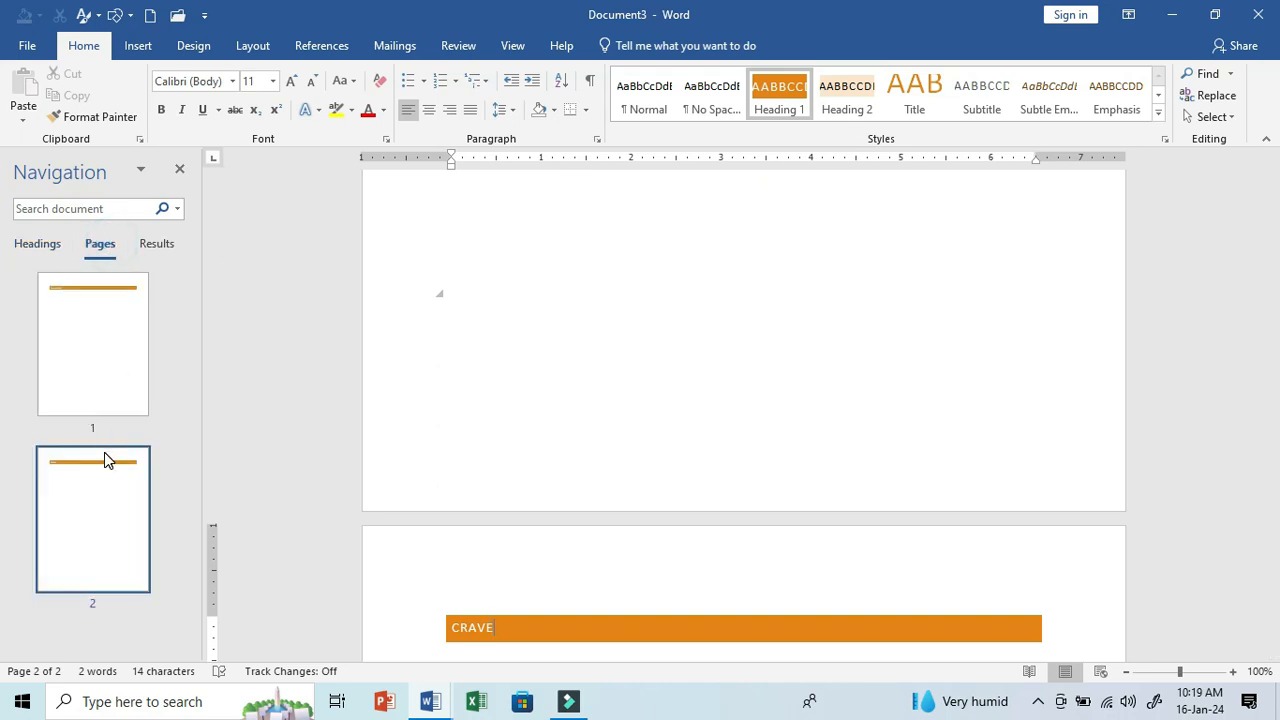
- Zoom the document to 200%, close the Navigation pane, and restore the zoom to 100%
{"action": "left_click", "coordinate": [515, 46]}
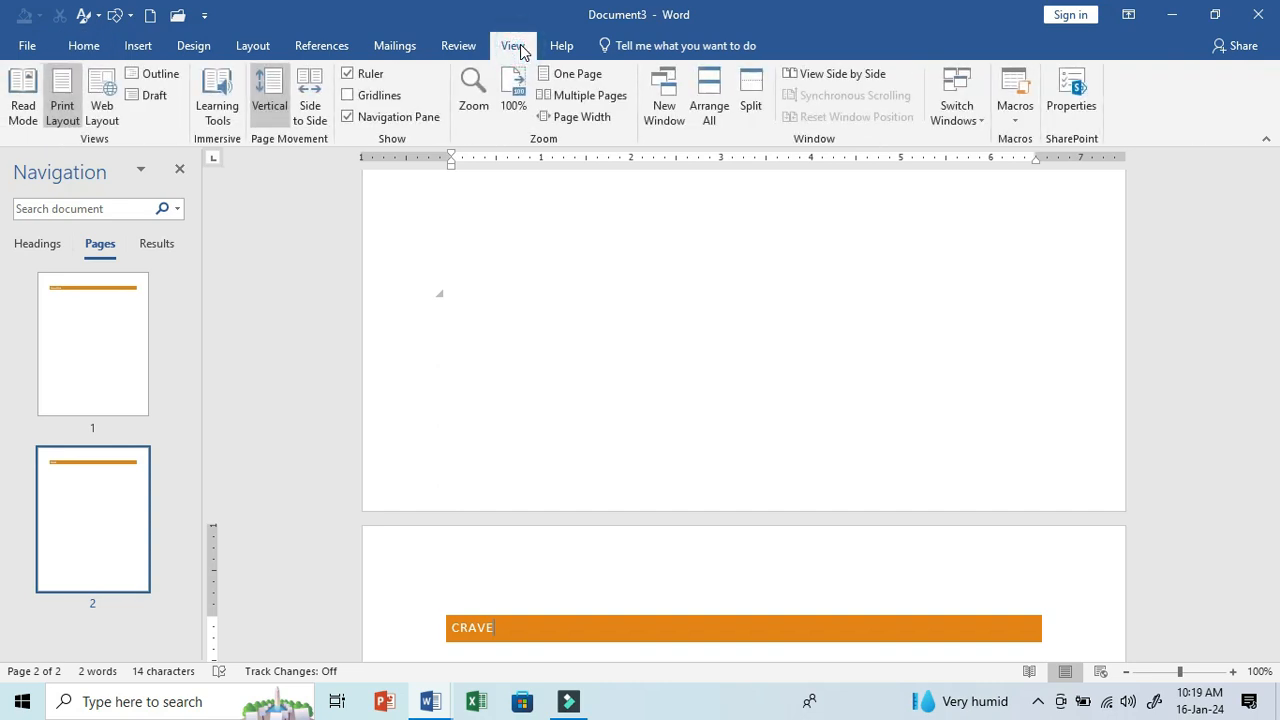
{"action": "left_click", "coordinate": [474, 92]}
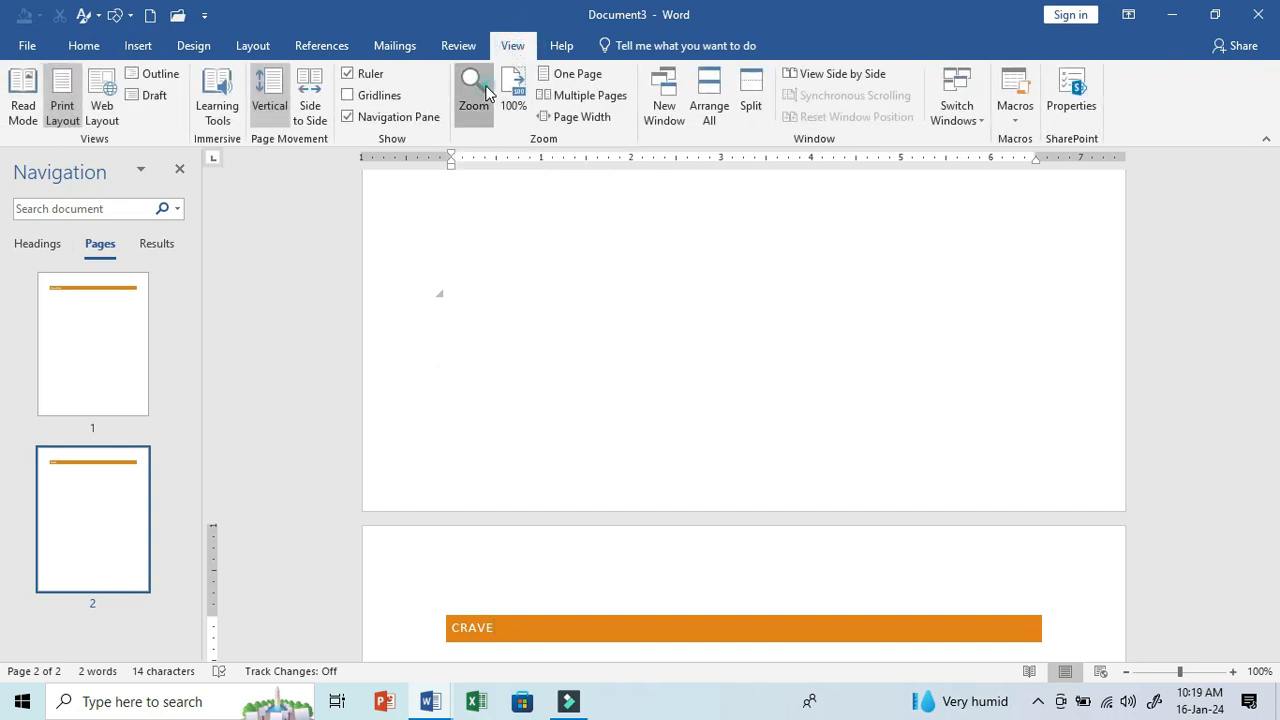
{"action": "left_click", "coordinate": [486, 226]}
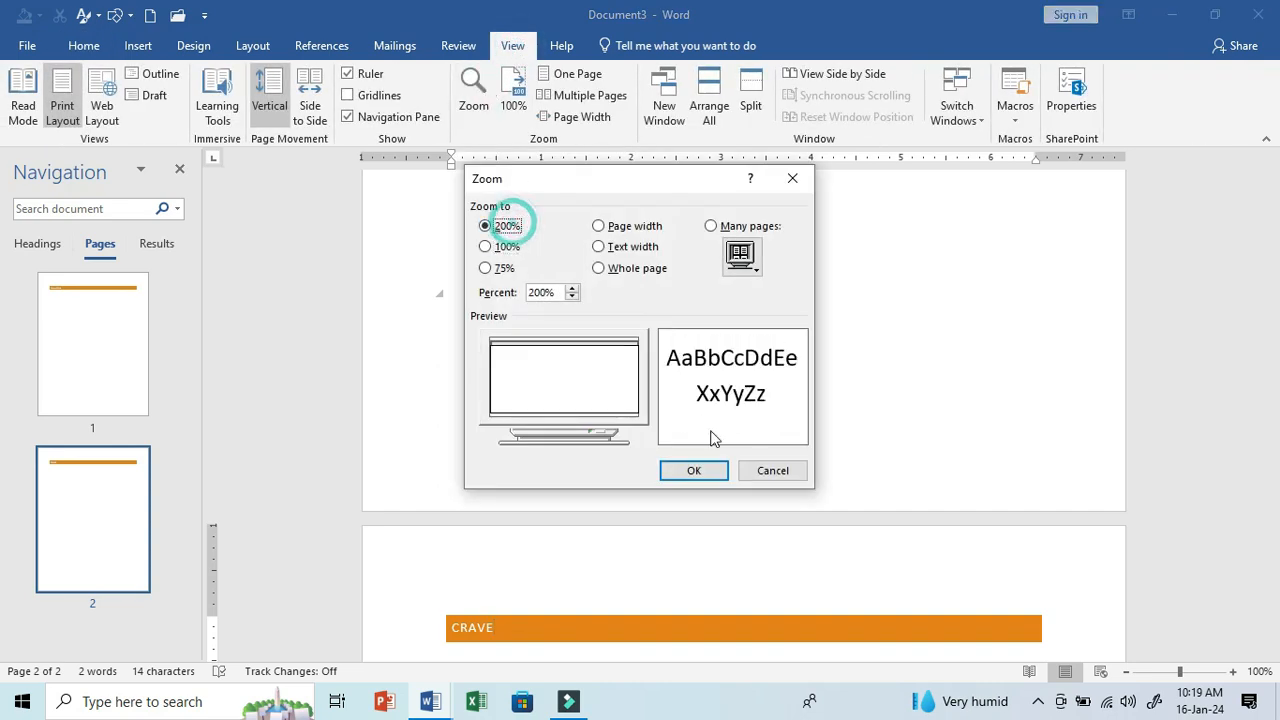
{"action": "left_click", "coordinate": [694, 470]}
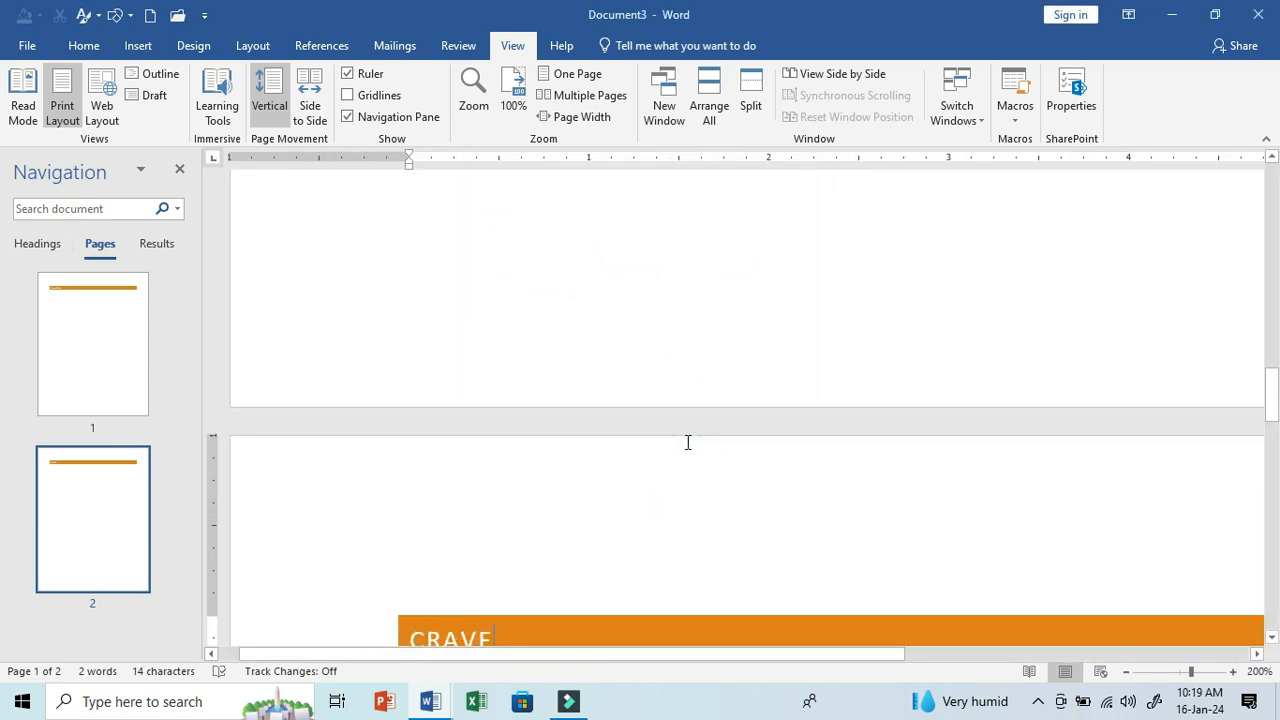
{"action": "left_click", "coordinate": [179, 169]}
{"action": "left_click", "coordinate": [514, 98]}
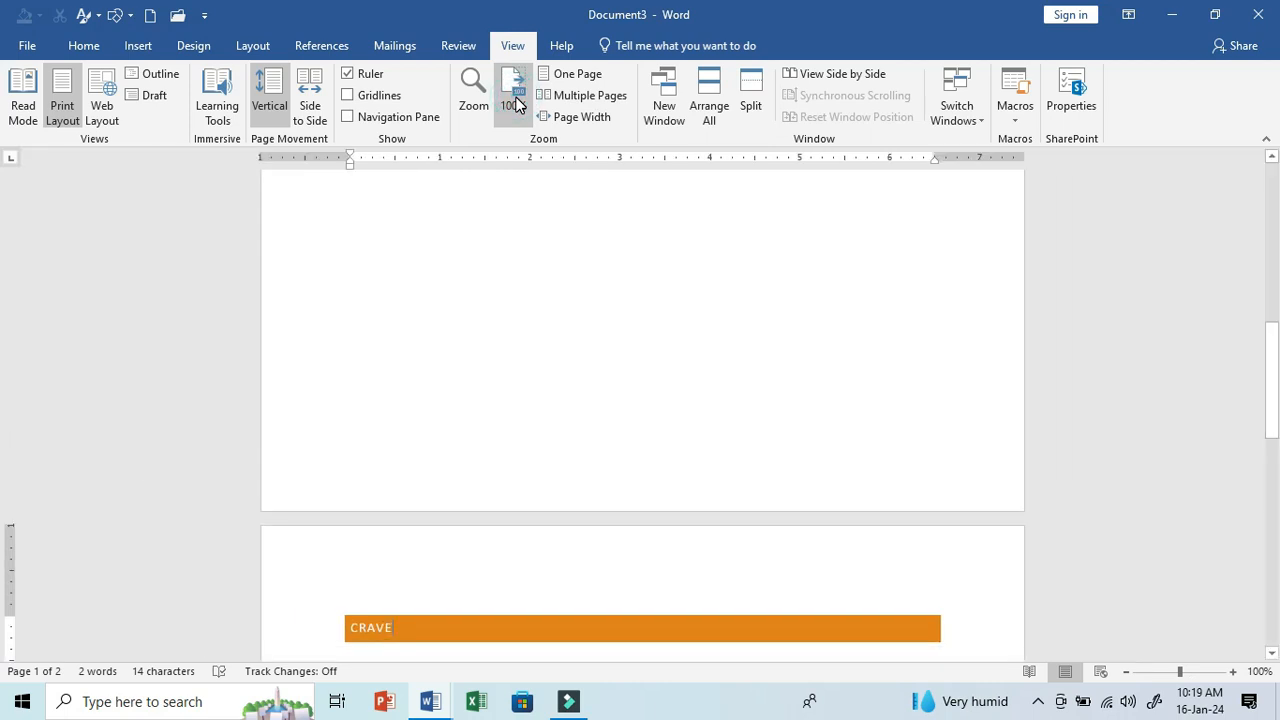
- Show the document as One Page and switch to Multiple Pages to display both heading pages together
{"action": "scroll", "coordinate": [565, 200], "scroll_direction": "up", "scroll_amount": 10}
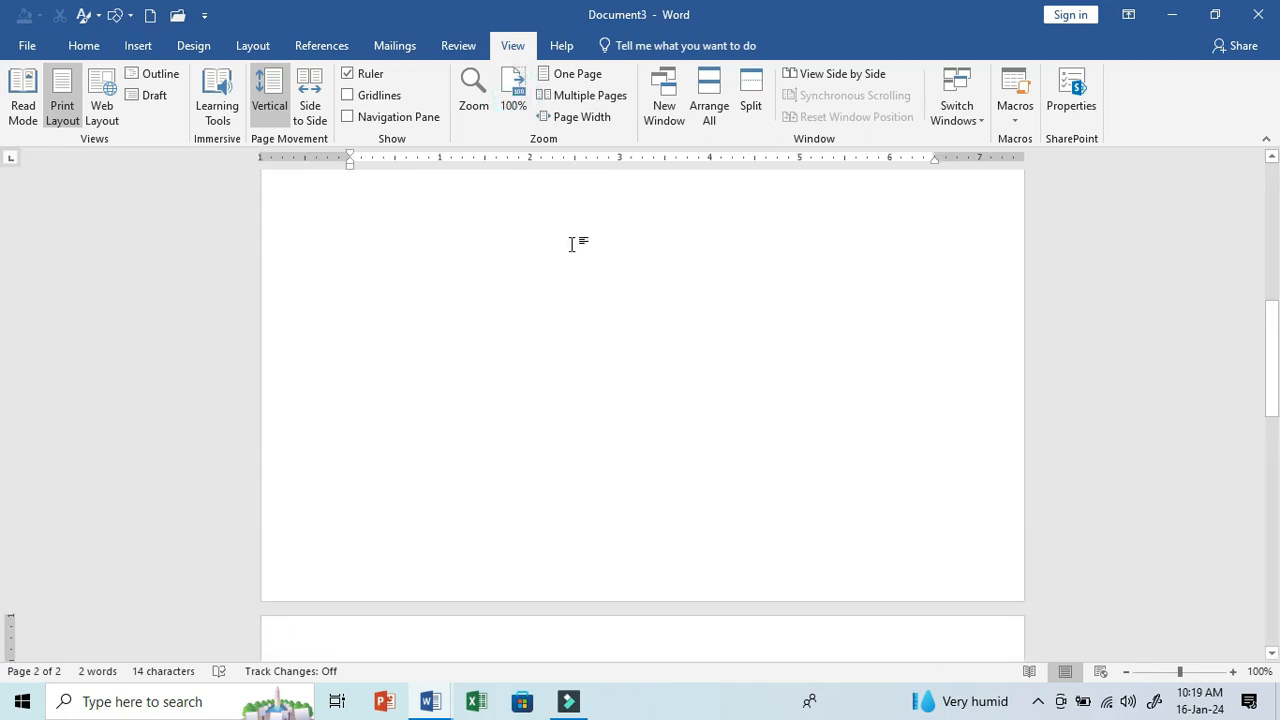
{"action": "left_click", "coordinate": [578, 75]}
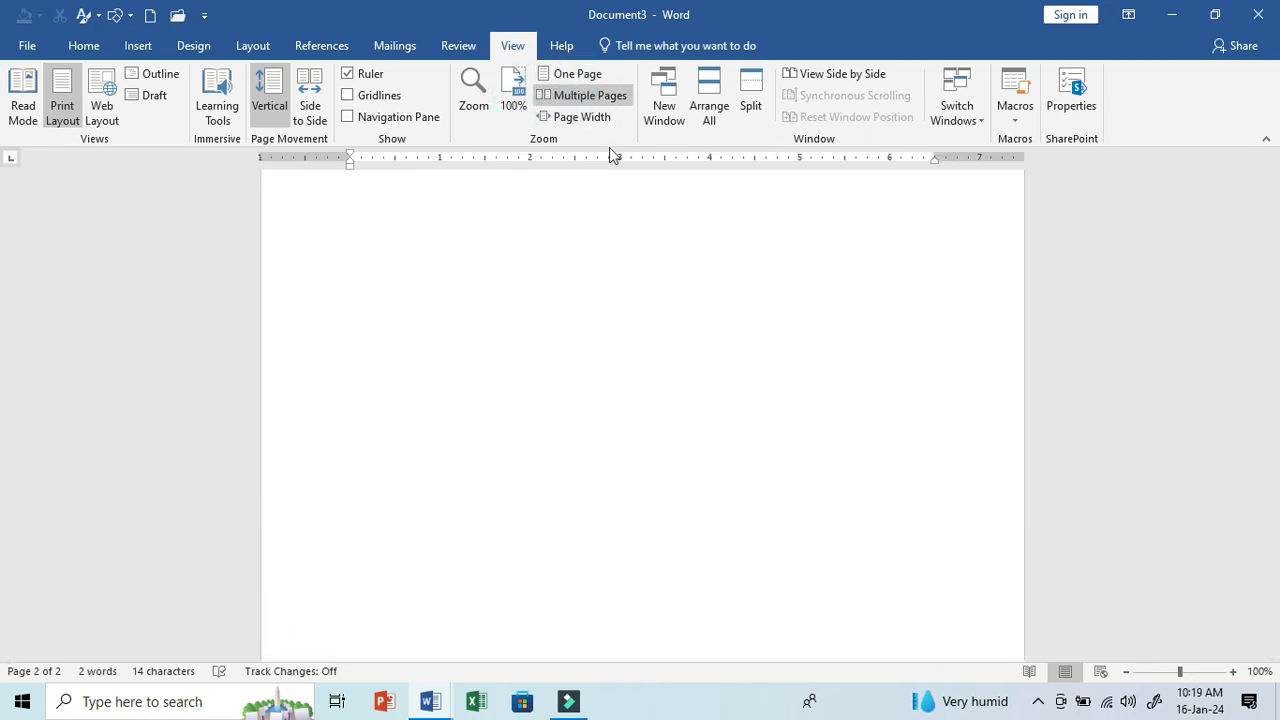
{"action": "left_click", "coordinate": [595, 100]}
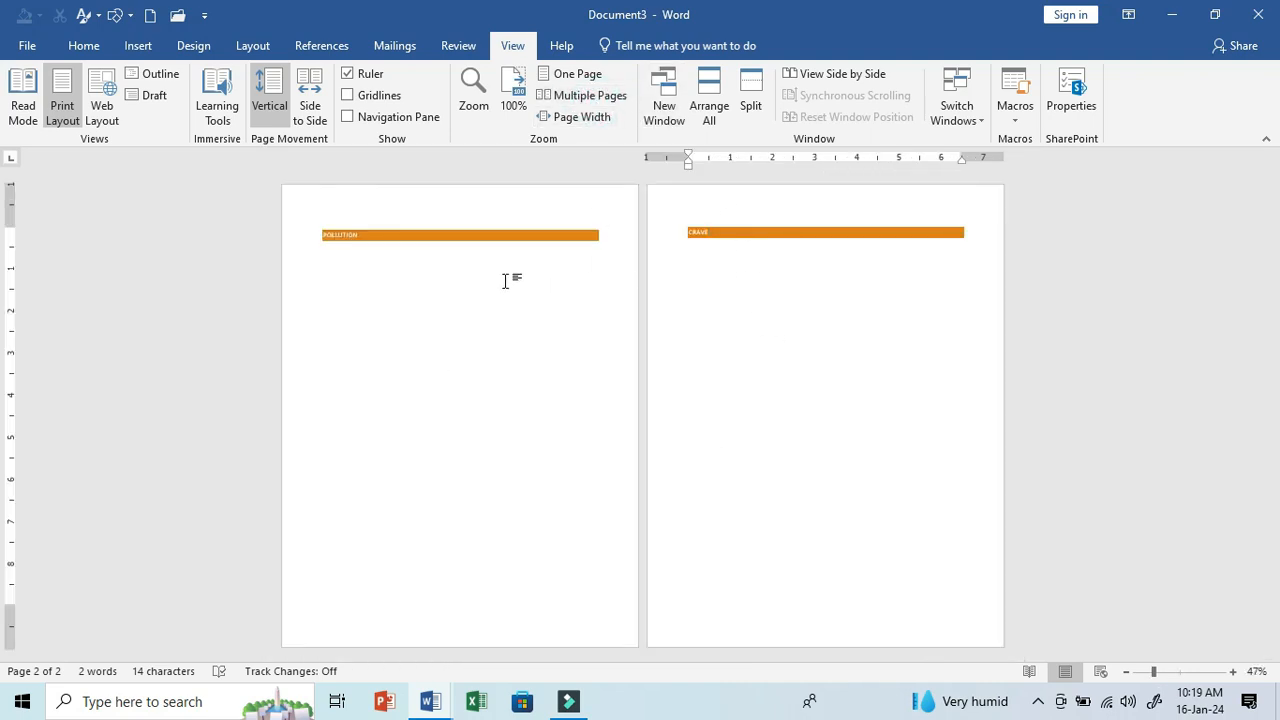
- Zoom the document to Page Width and replace both headings with sample paragraphs generated by =RAND()
{"action": "left_click", "coordinate": [565, 124]}
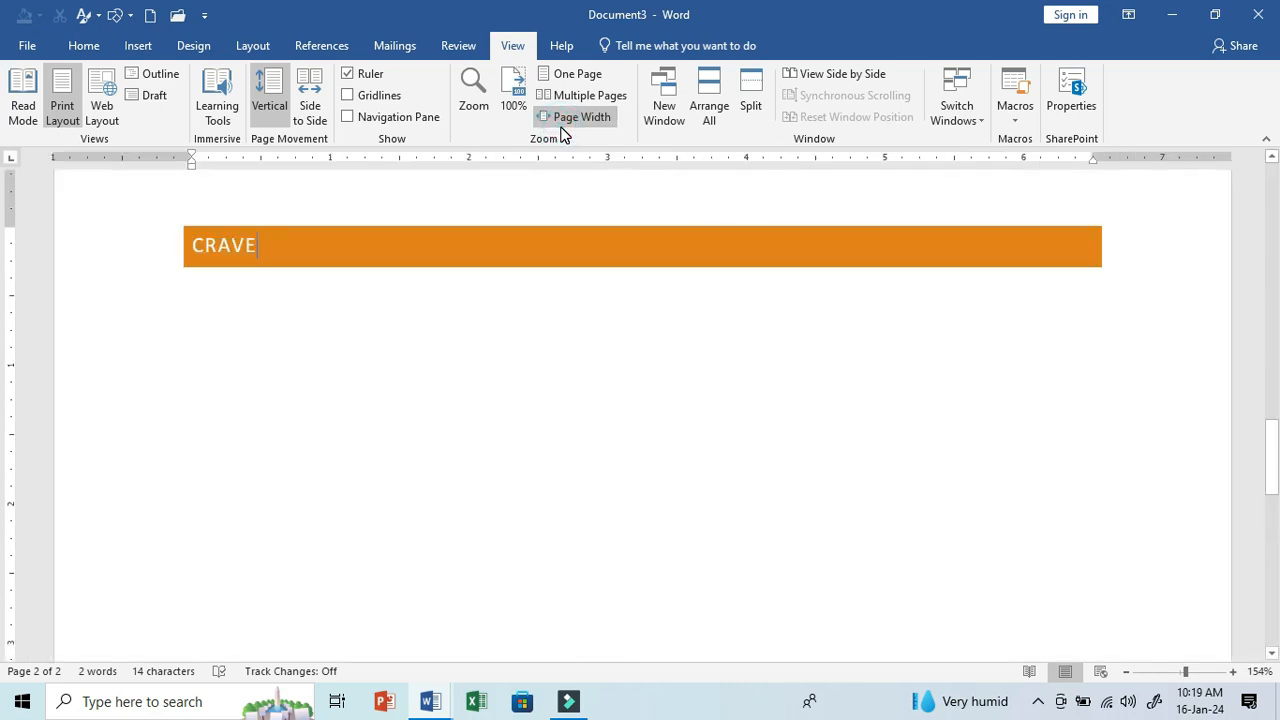
{"action": "key", "text": "ctrl+a"}
{"action": "key", "text": "Delete"}
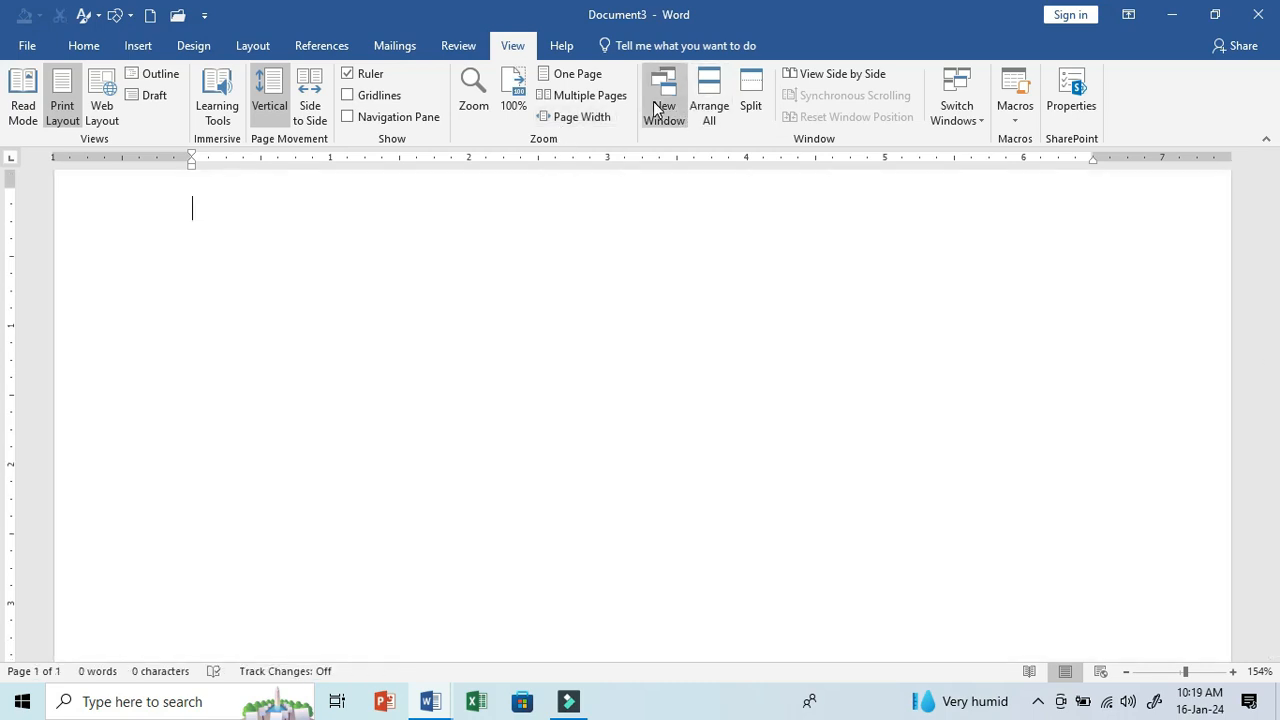
{"action": "type", "text": "="}
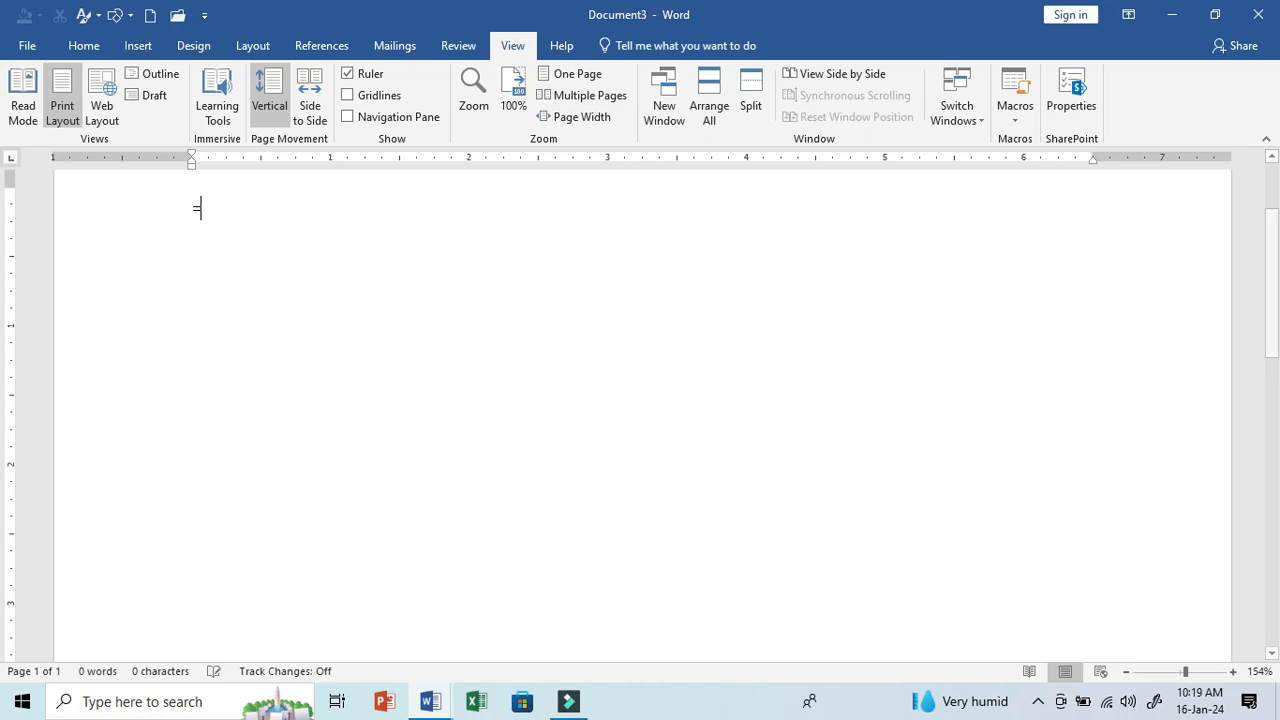
{"action": "type", "text": "RAND()"}
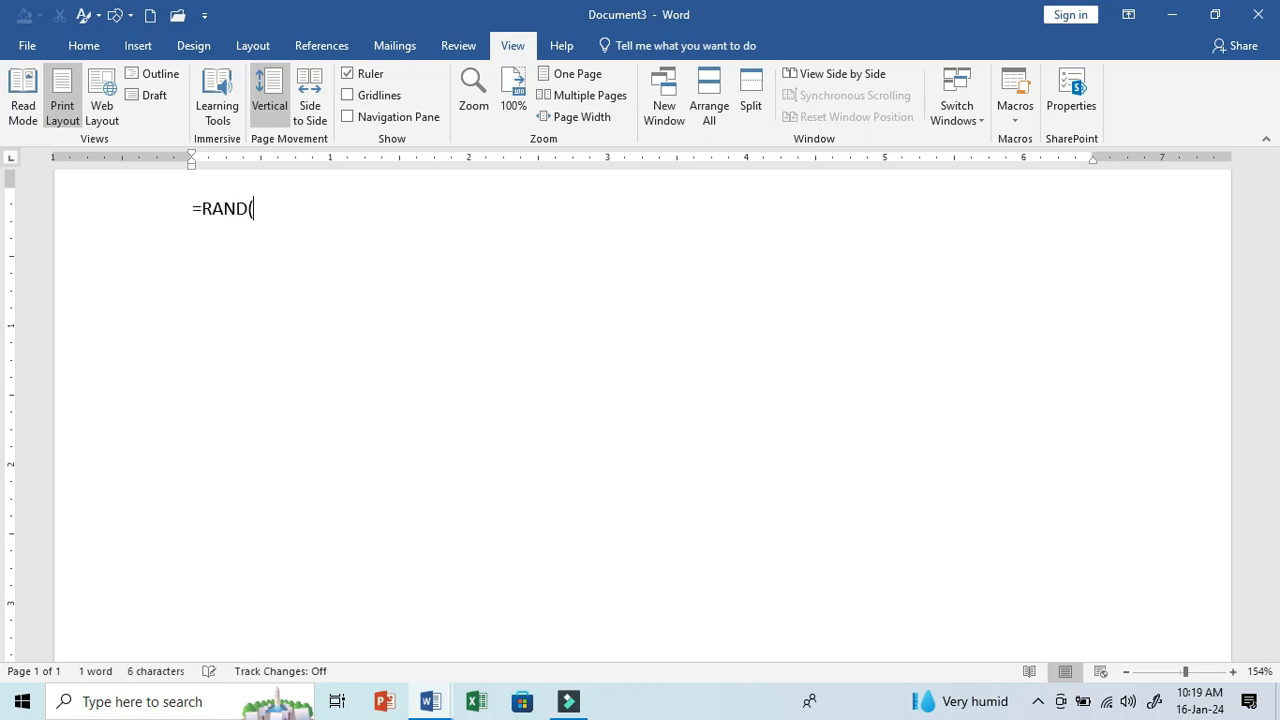
{"action": "key", "text": "Return"}
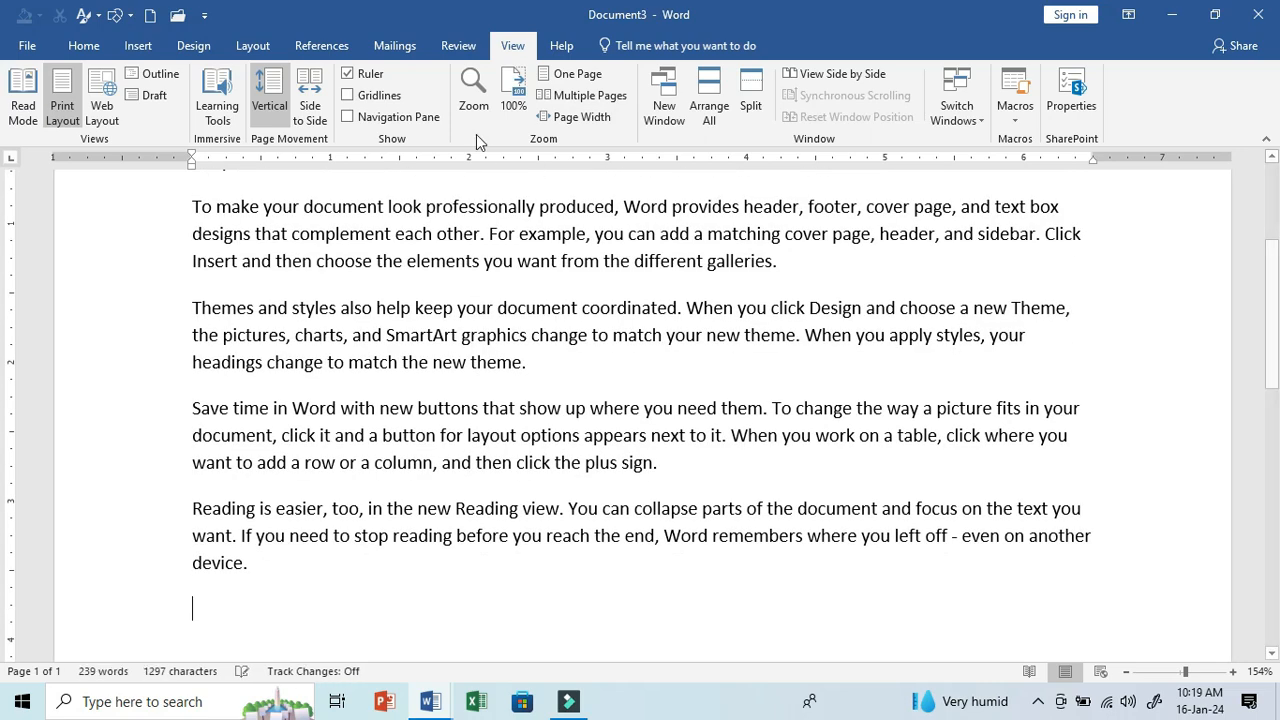
- Open a second window of the document, arrange both windows on screen, and switch them to View Side by Side
{"action": "left_click", "coordinate": [643, 93]}
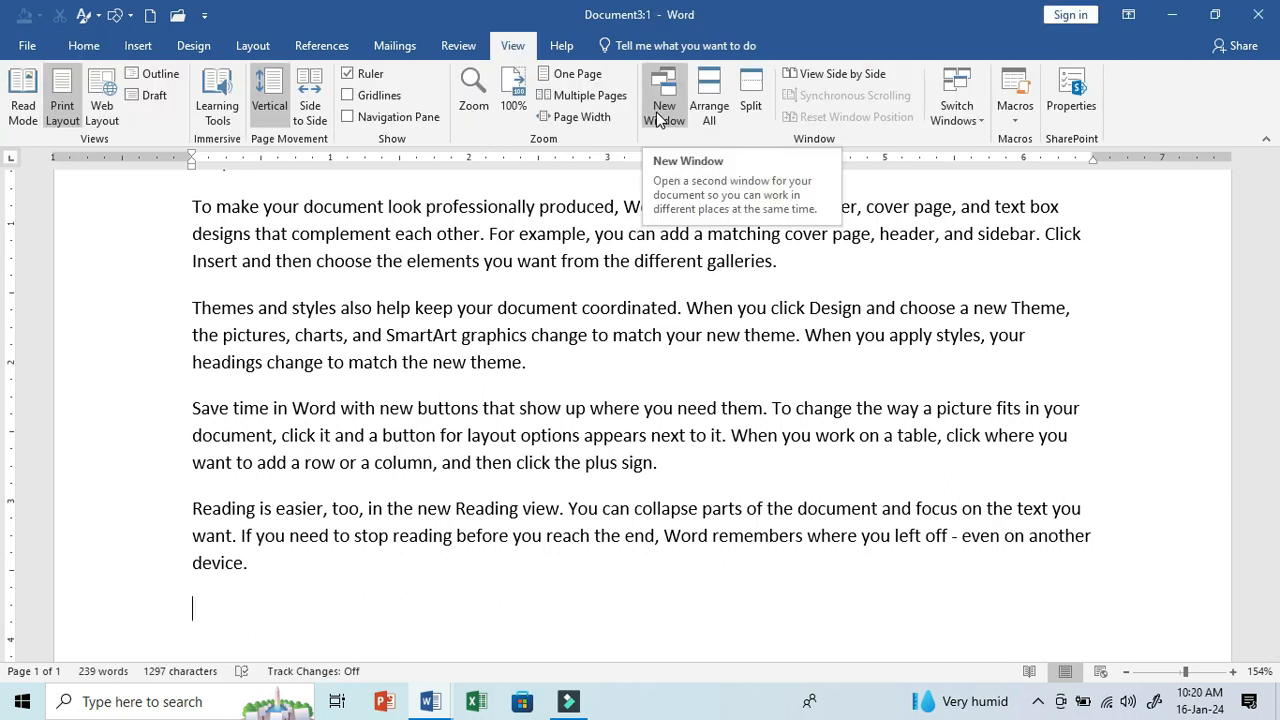
{"action": "left_click", "coordinate": [698, 108]}
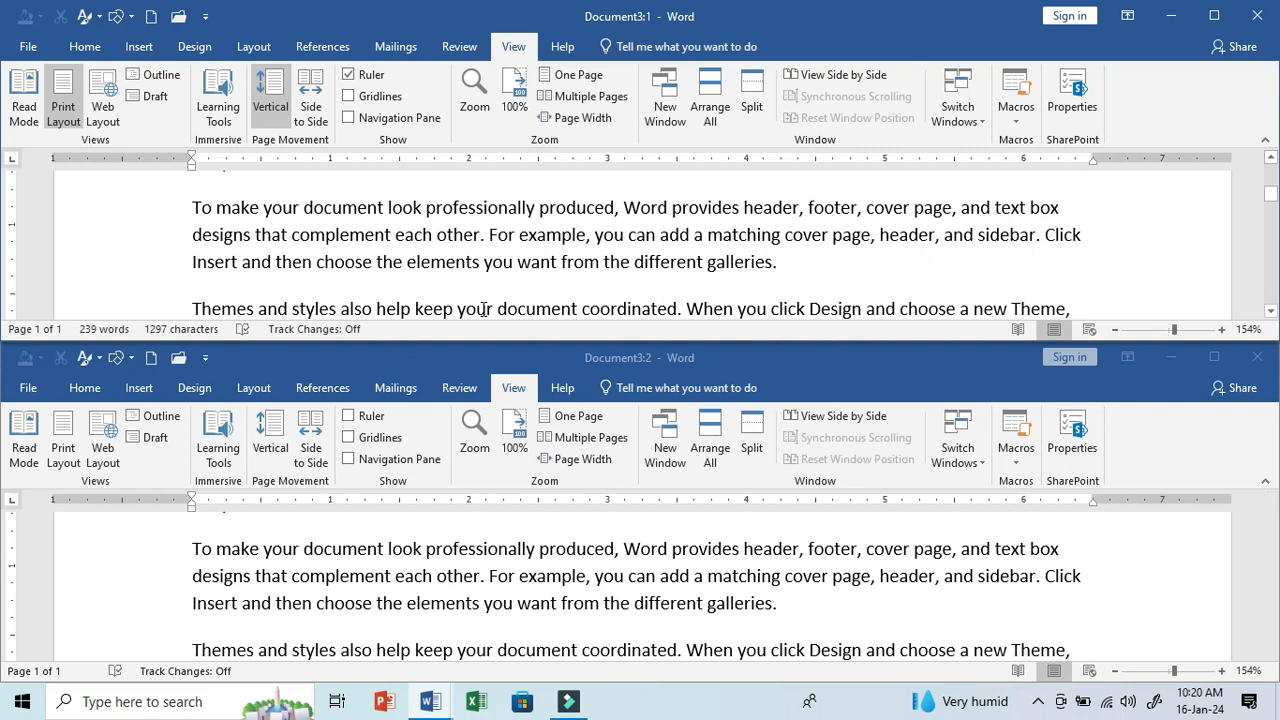
{"action": "left_click", "coordinate": [808, 76]}
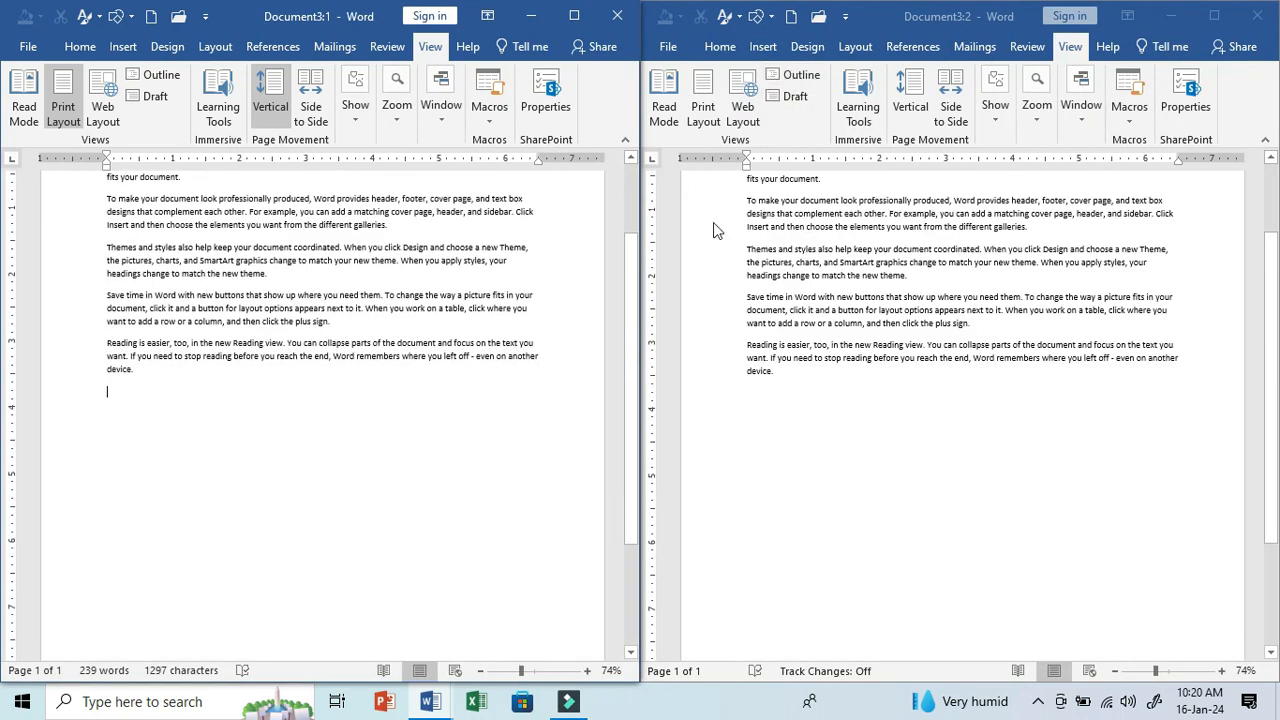
{"action": "scroll", "coordinate": [482, 378], "scroll_direction": "up", "scroll_amount": 3}
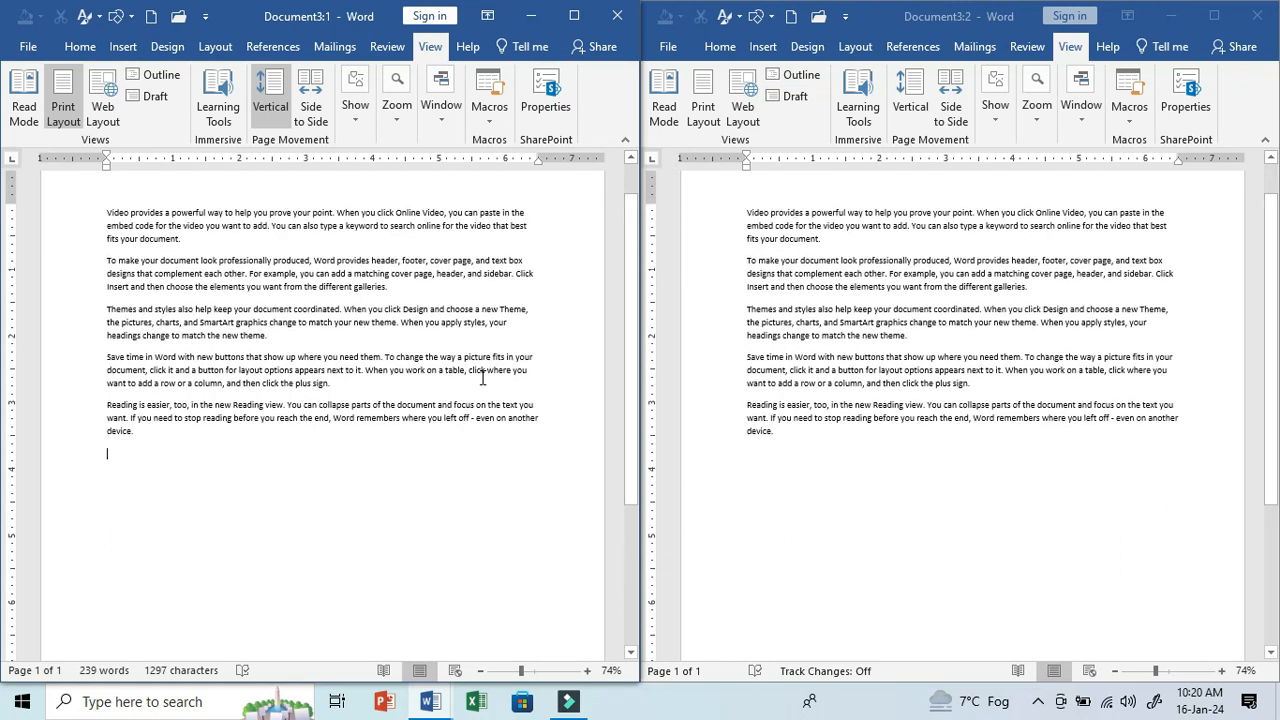
- Enlarge the font size of all the sample text by three increments
{"action": "left_click_drag", "start_coordinate": [161, 487], "coordinate": [24, 287]}
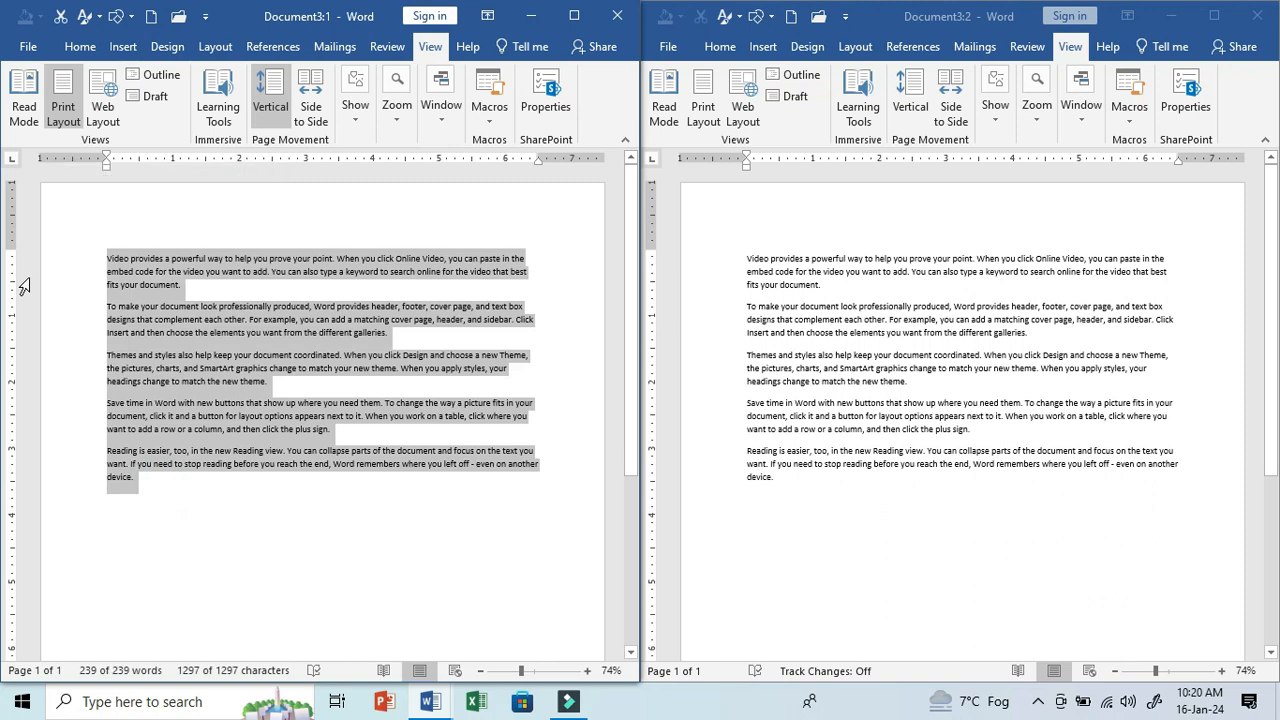
{"action": "key", "text": "ctrl+shift+period"}
{"action": "key", "text": "ctrl+shift+period"}
{"action": "key", "text": "ctrl+shift+period"}
{"action": "key", "text": "ctrl+shift+period"}
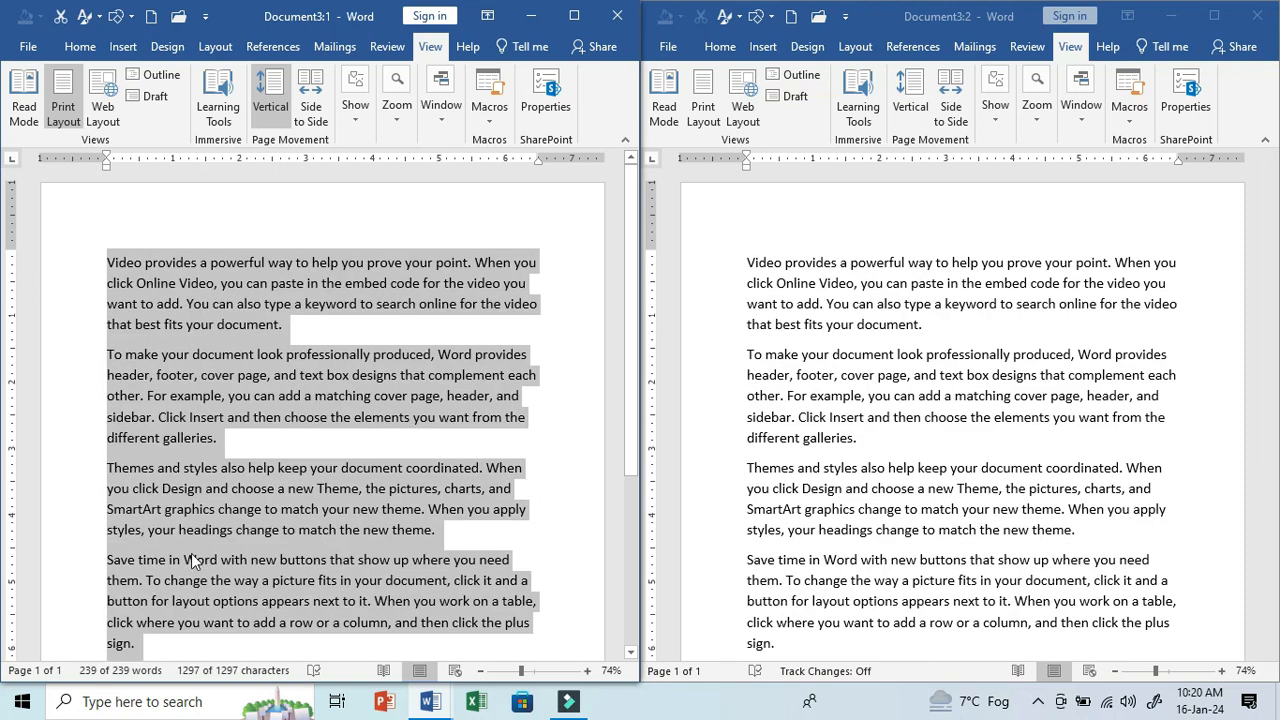
- Bold the words from "a powerful way" through "you can paste in" in the first paragraph
{"action": "left_click", "coordinate": [206, 254]}
{"action": "left_click_drag", "start_coordinate": [201, 262], "coordinate": [310, 287]}
{"action": "key", "text": "ctrl+shift+Right"}
{"action": "key", "text": "ctrl+b"}
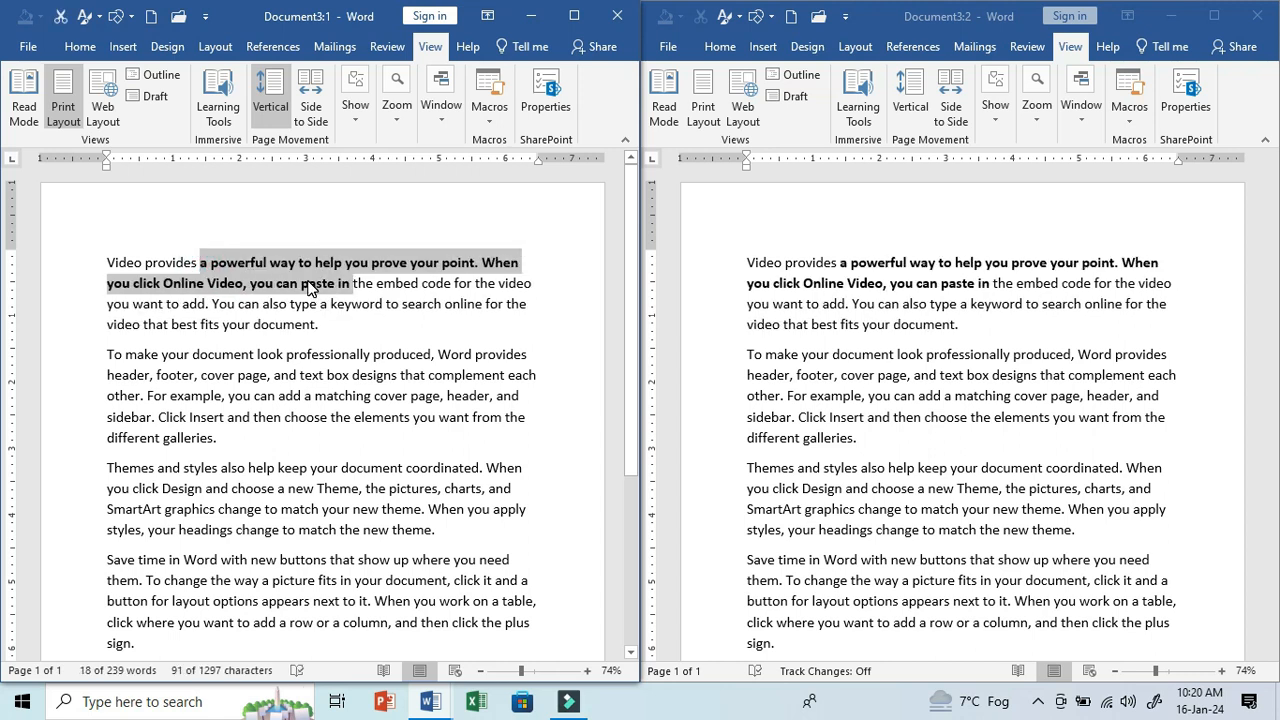
- Scroll the side-by-side windows together and turn off Synchronous Scrolling
{"action": "scroll", "coordinate": [428, 391], "scroll_direction": "down", "scroll_amount": 3}
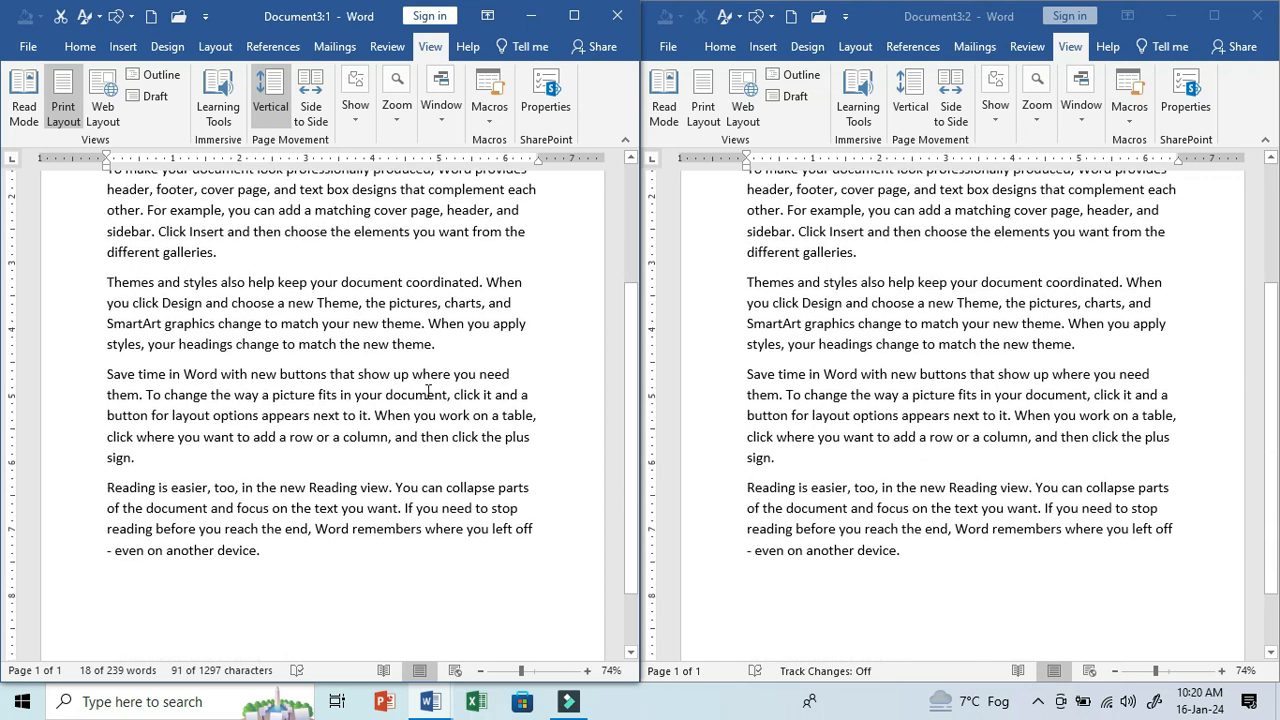
{"action": "scroll", "coordinate": [428, 391], "scroll_direction": "up", "scroll_amount": 2}
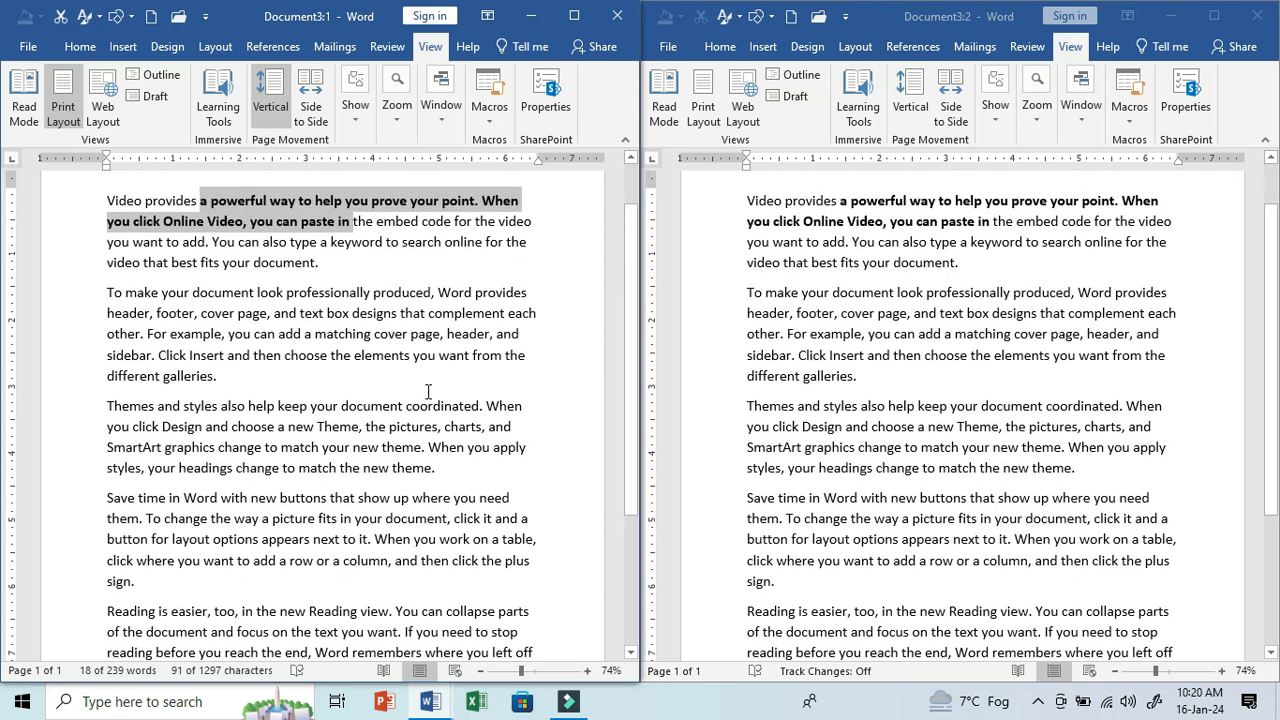
{"action": "scroll", "coordinate": [428, 391], "scroll_direction": "up", "scroll_amount": 1}
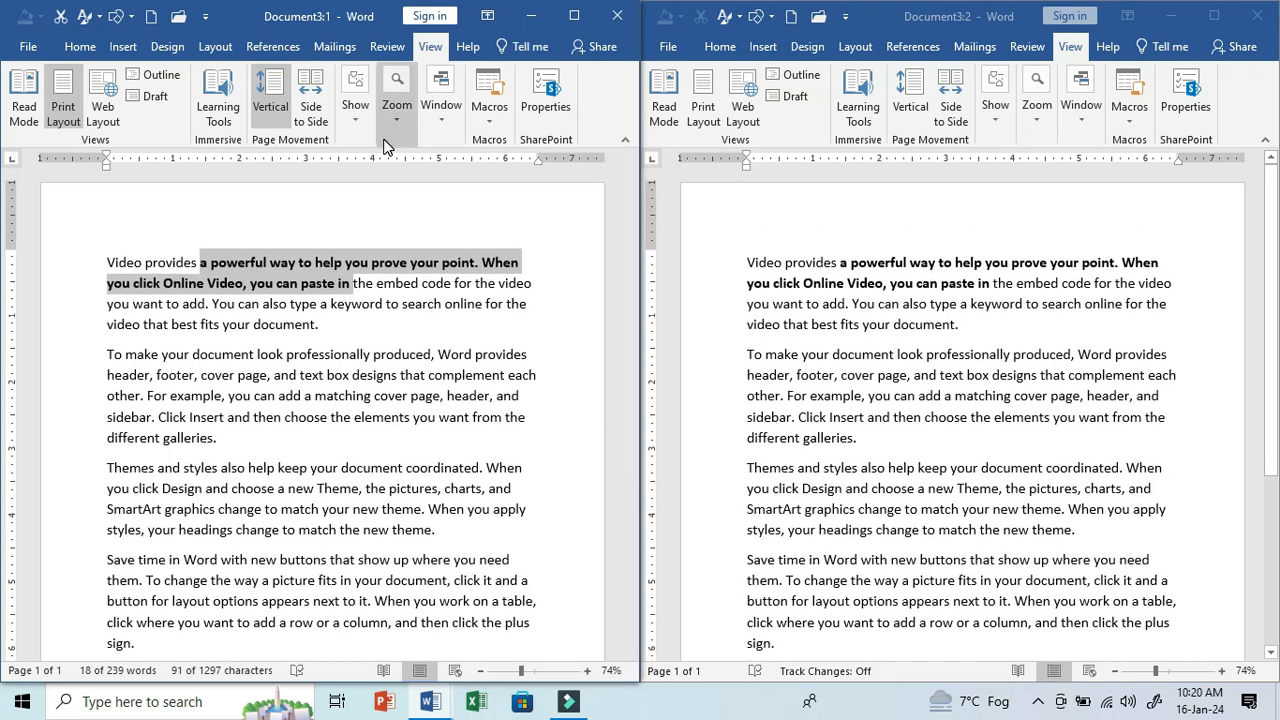
{"action": "left_click", "coordinate": [358, 128]}
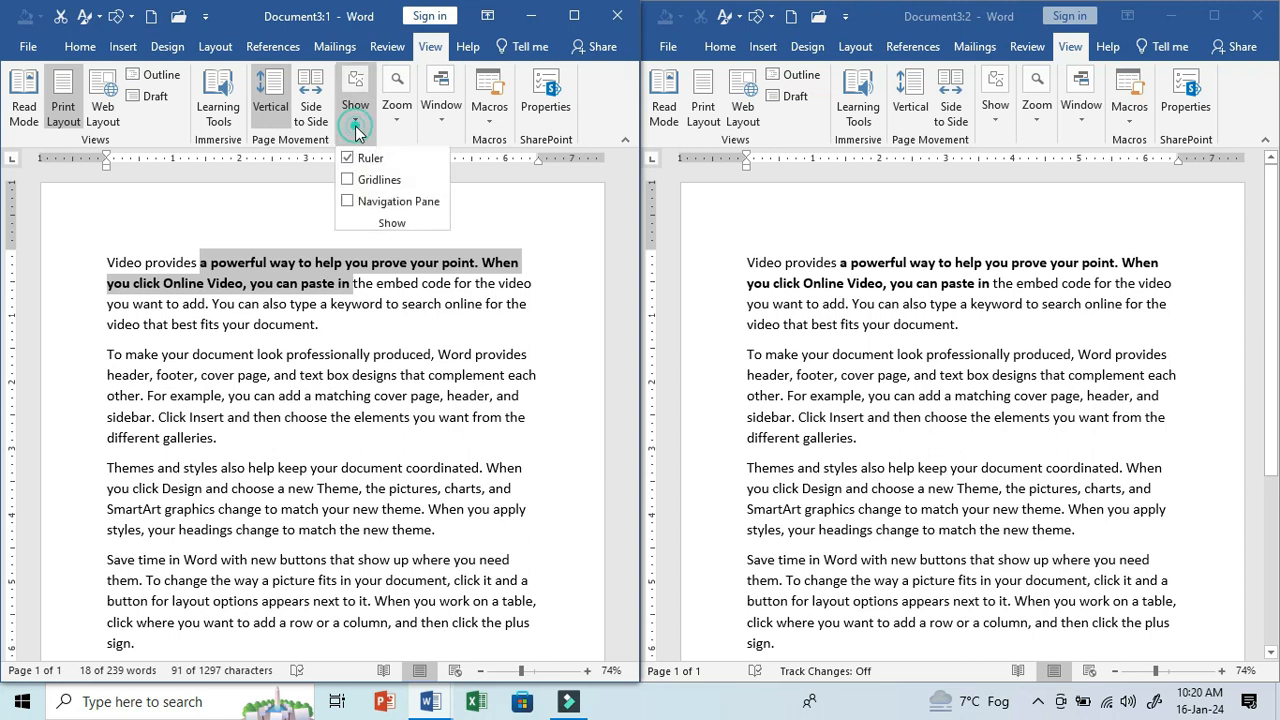
{"action": "left_click", "coordinate": [444, 118]}
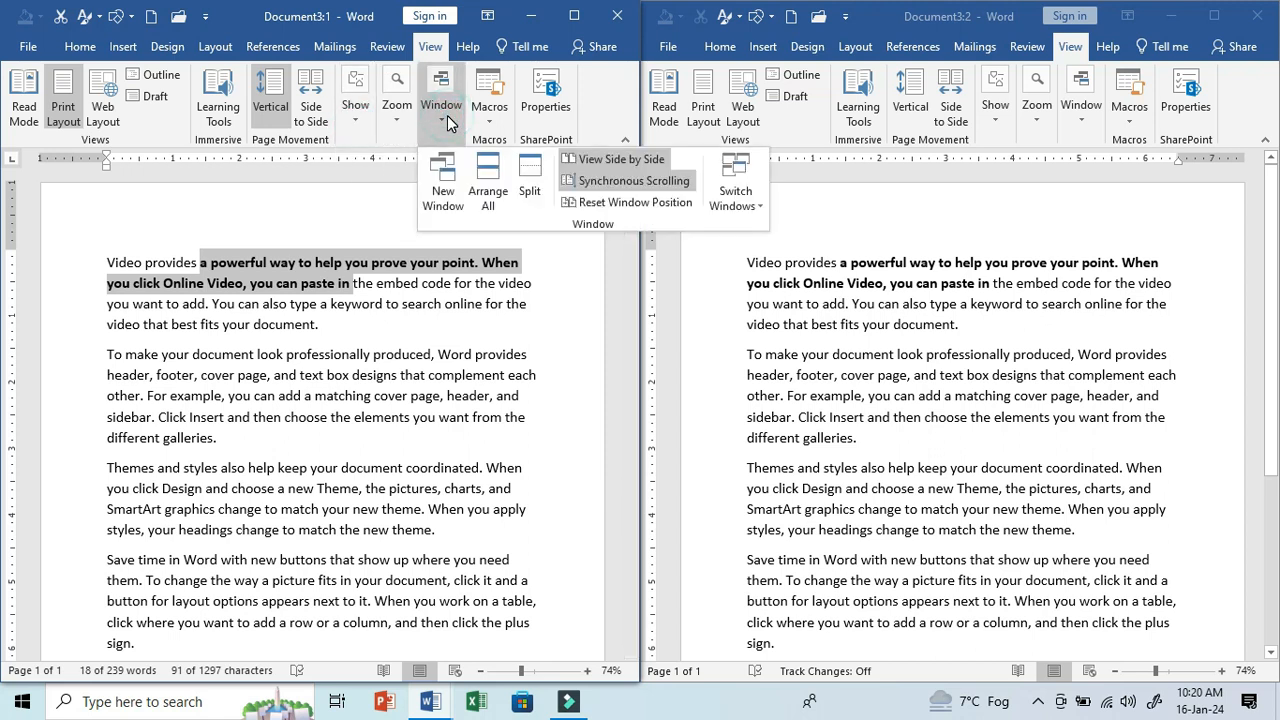
{"action": "left_click", "coordinate": [628, 184]}
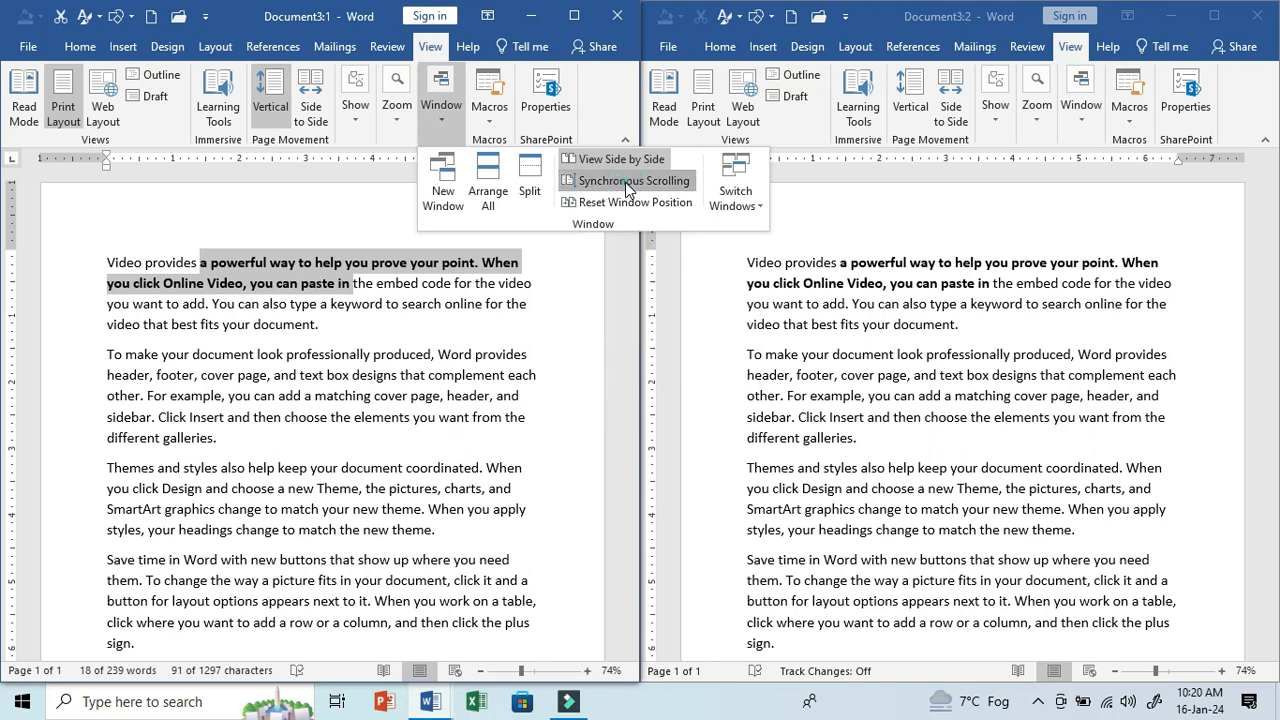
- Scroll each of the two side-by-side windows separately to check that they move independently
{"action": "left_click", "coordinate": [453, 333]}
{"action": "scroll", "coordinate": [453, 333], "scroll_direction": "down", "scroll_amount": 5}
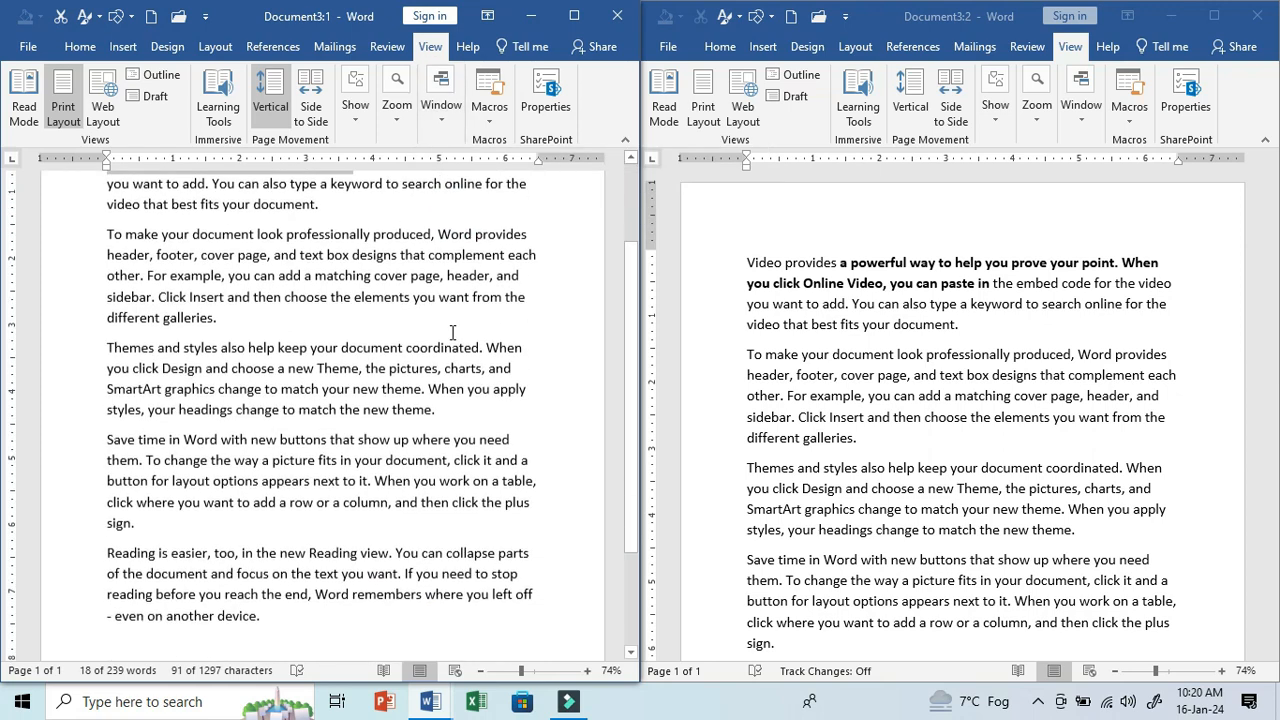
{"action": "scroll", "coordinate": [453, 333], "scroll_direction": "up", "scroll_amount": 2}
{"action": "scroll", "coordinate": [453, 333], "scroll_direction": "up", "scroll_amount": 2}
{"action": "left_click", "coordinate": [958, 354]}
{"action": "scroll", "coordinate": [958, 354], "scroll_direction": "down", "scroll_amount": 3}
{"action": "scroll", "coordinate": [958, 354], "scroll_direction": "up", "scroll_amount": 3}
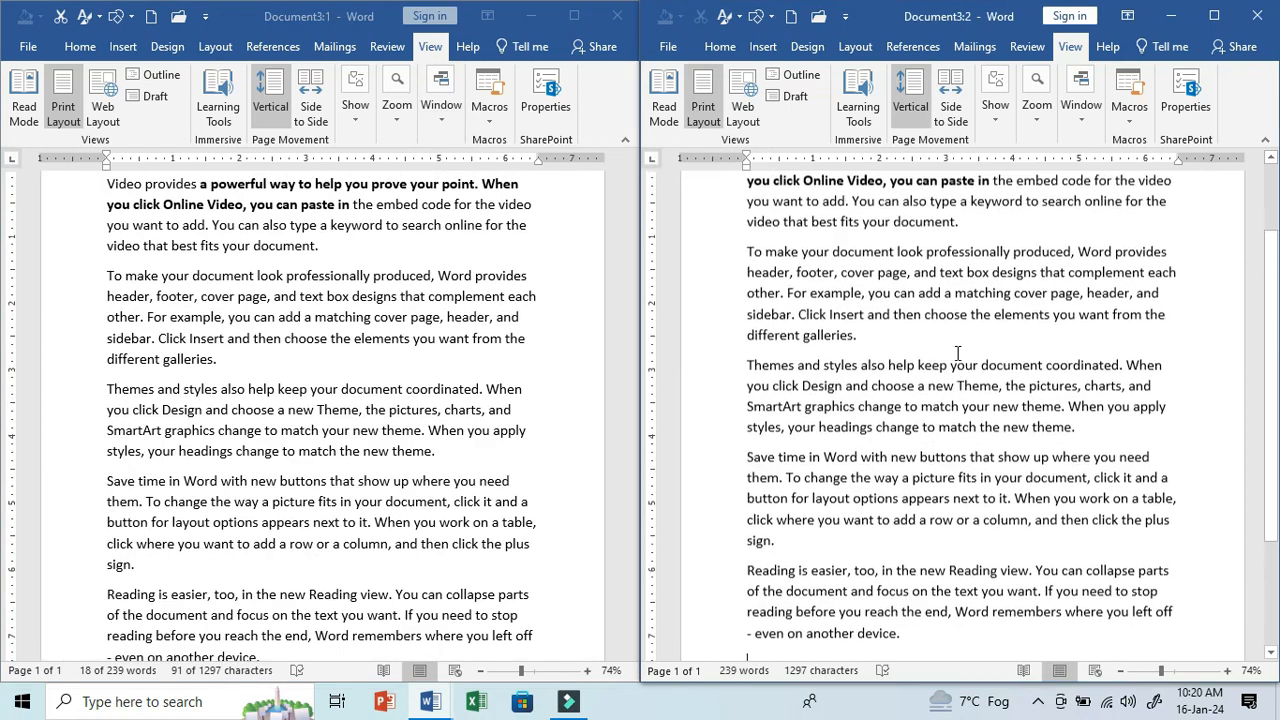
{"action": "left_click", "coordinate": [477, 334]}
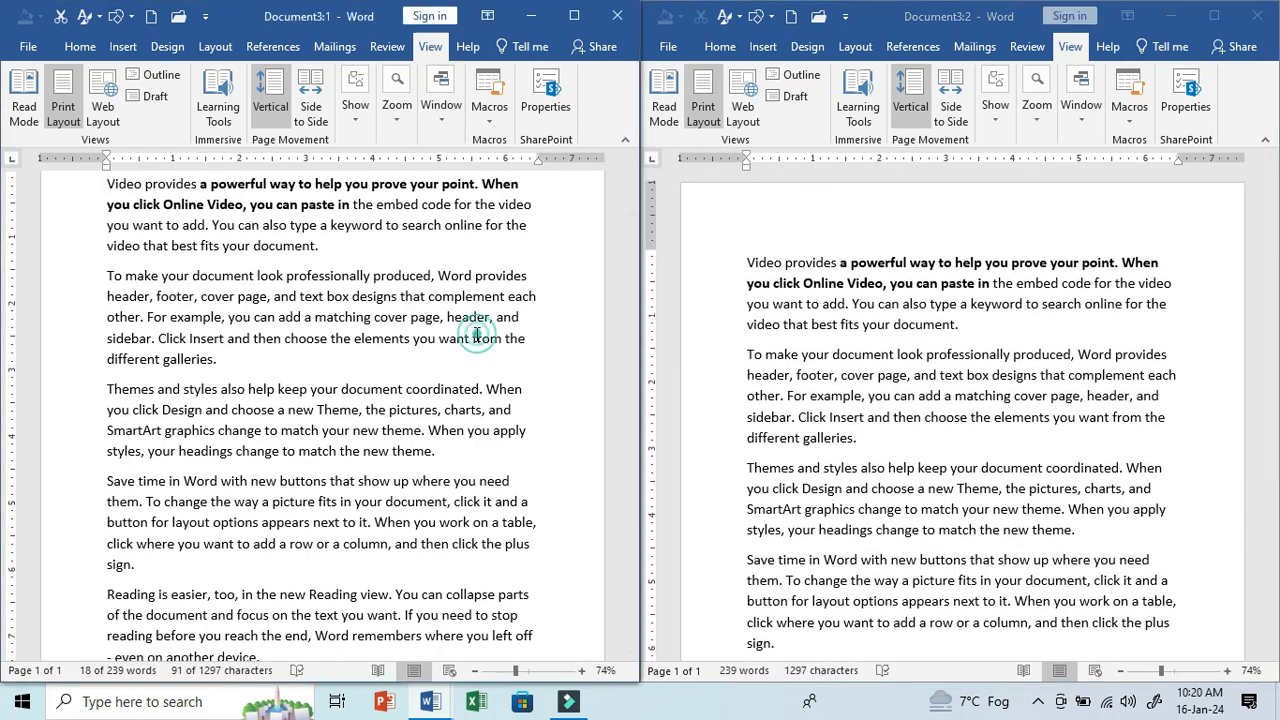
{"action": "scroll", "coordinate": [477, 334], "scroll_direction": "down", "scroll_amount": 3}
{"action": "scroll", "coordinate": [478, 333], "scroll_direction": "up", "scroll_amount": 1}
{"action": "scroll", "coordinate": [477, 334], "scroll_direction": "up", "scroll_amount": 3}
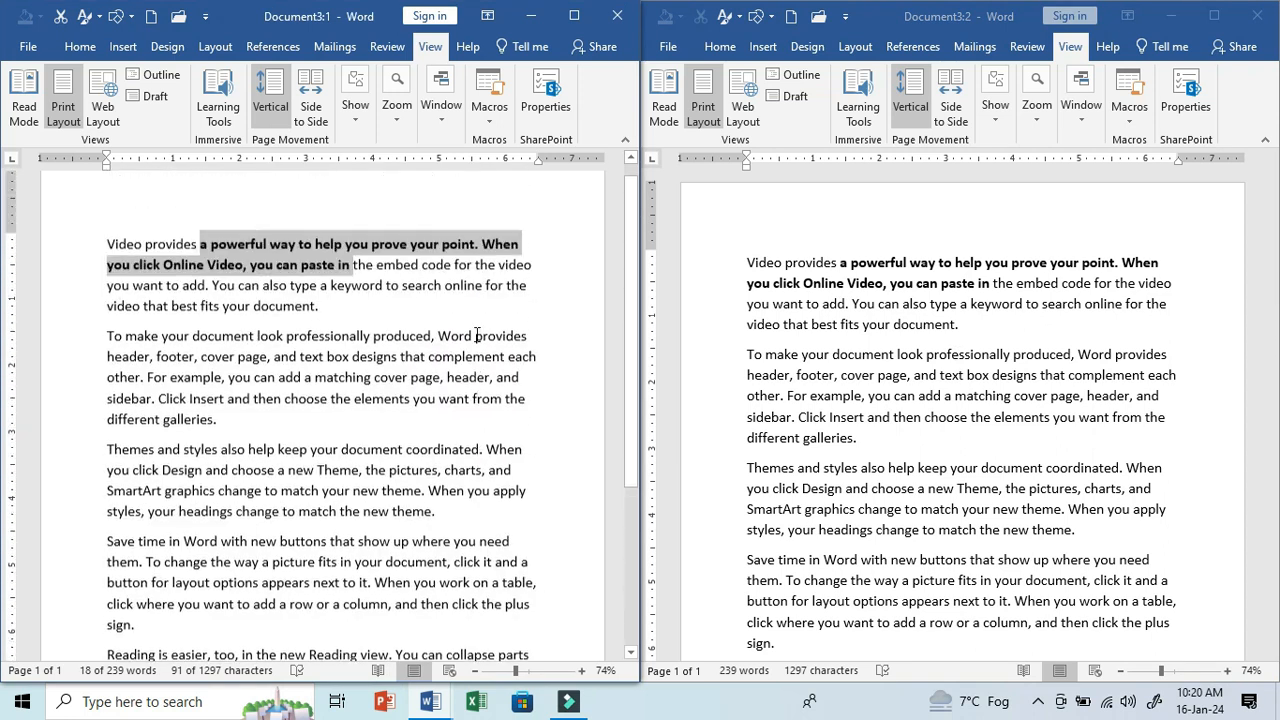
- Reset the side-by-side window position, close the Document3:2 window, and maximize the remaining one
{"action": "left_click", "coordinate": [446, 122]}
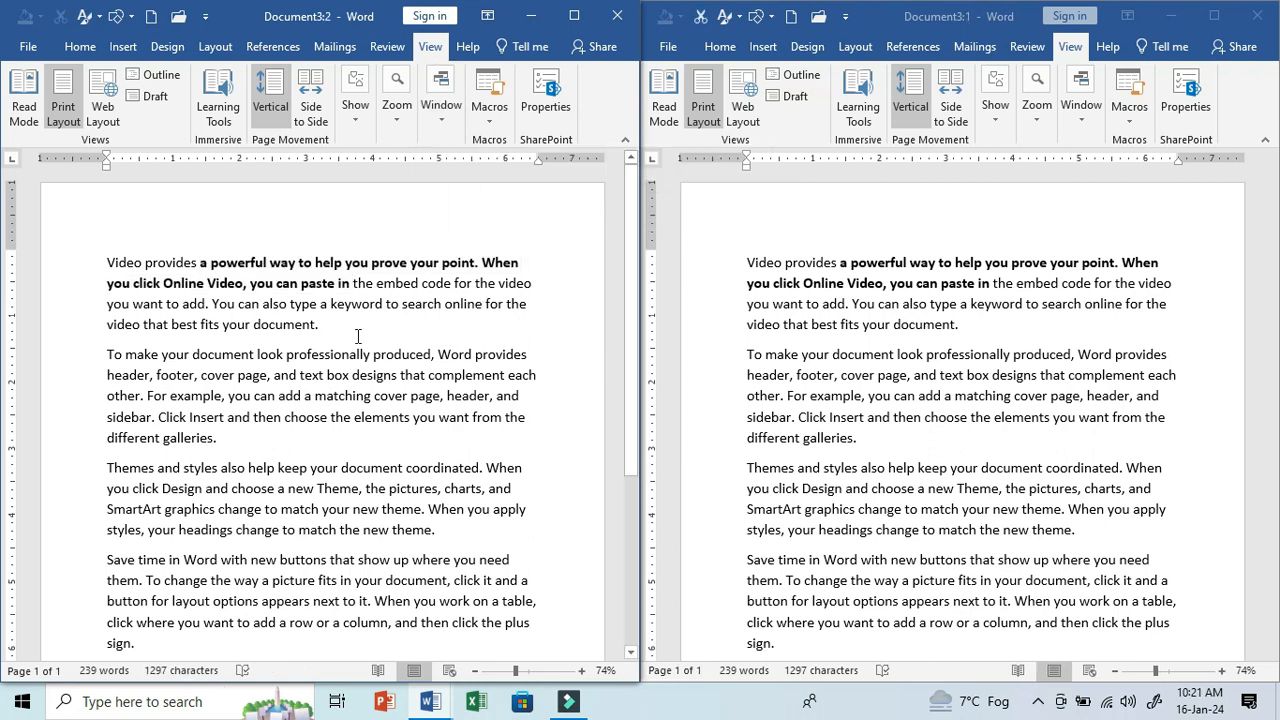
{"action": "left_click", "coordinate": [612, 15]}
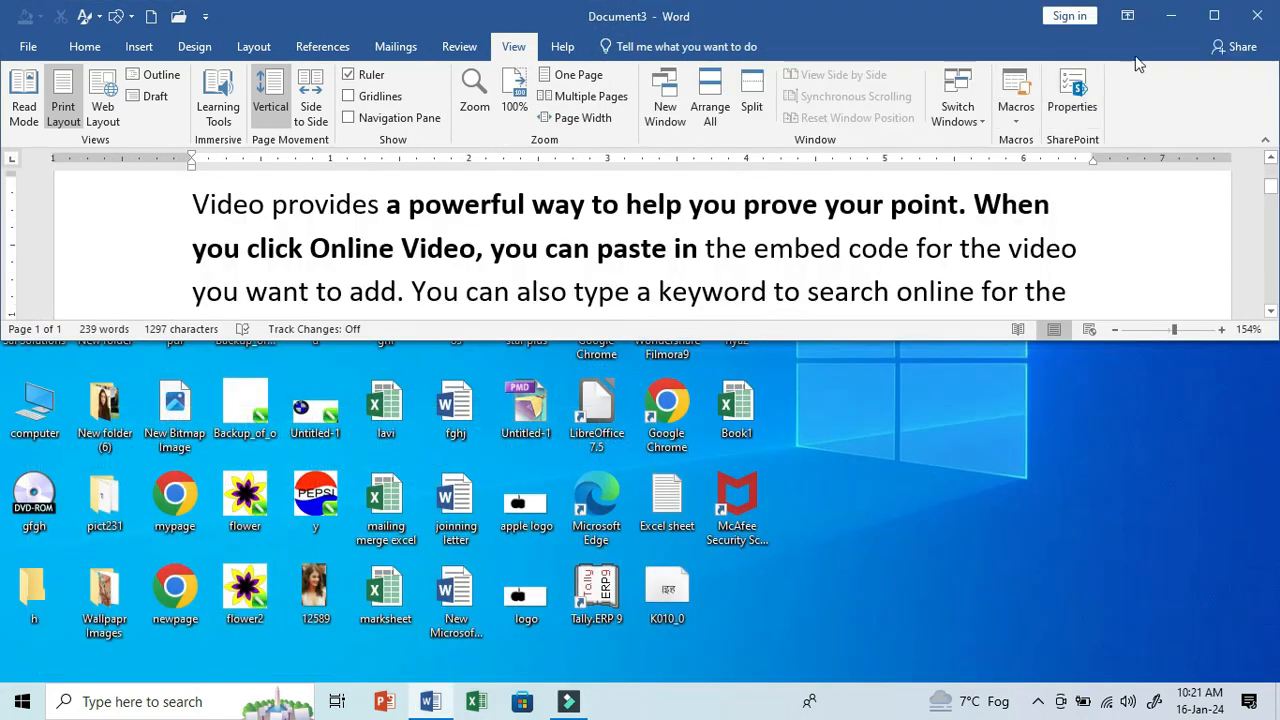
{"action": "left_click", "coordinate": [1200, 24]}
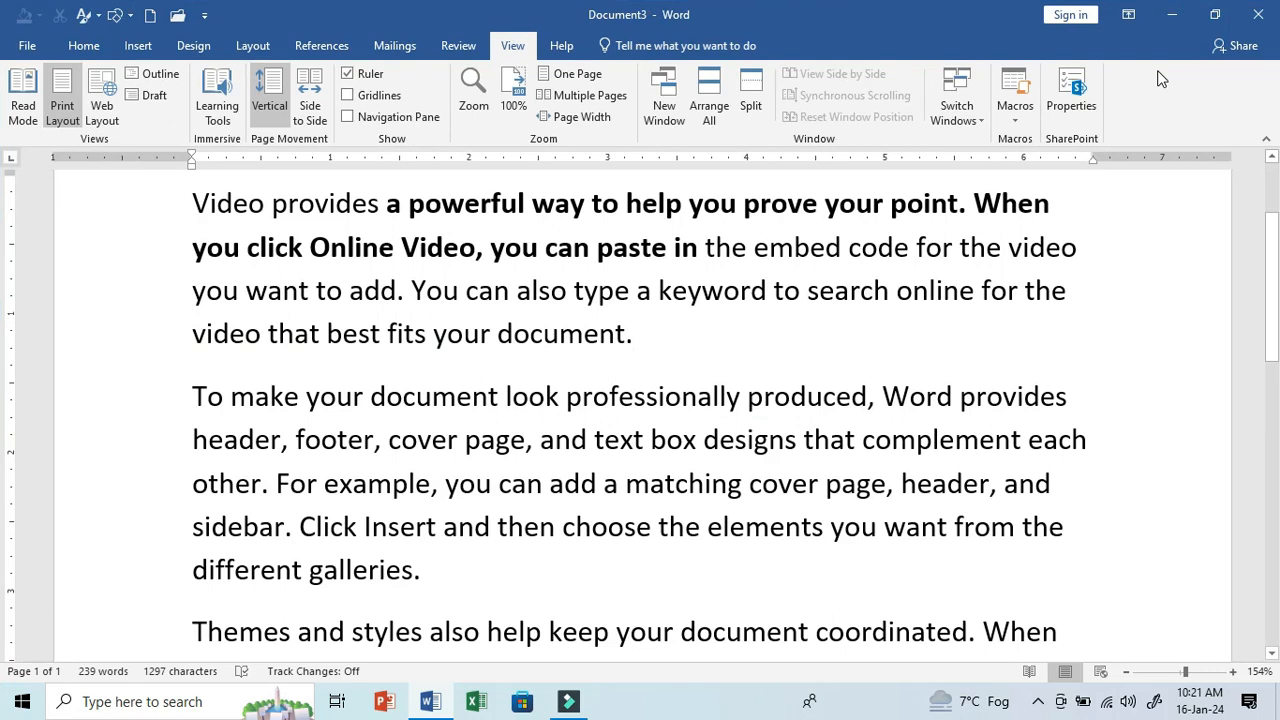
- Create a new blank document, view it side by side with Document3, and enter VIDEO PROVIDES in it
{"action": "key", "text": "ctrl+n"}
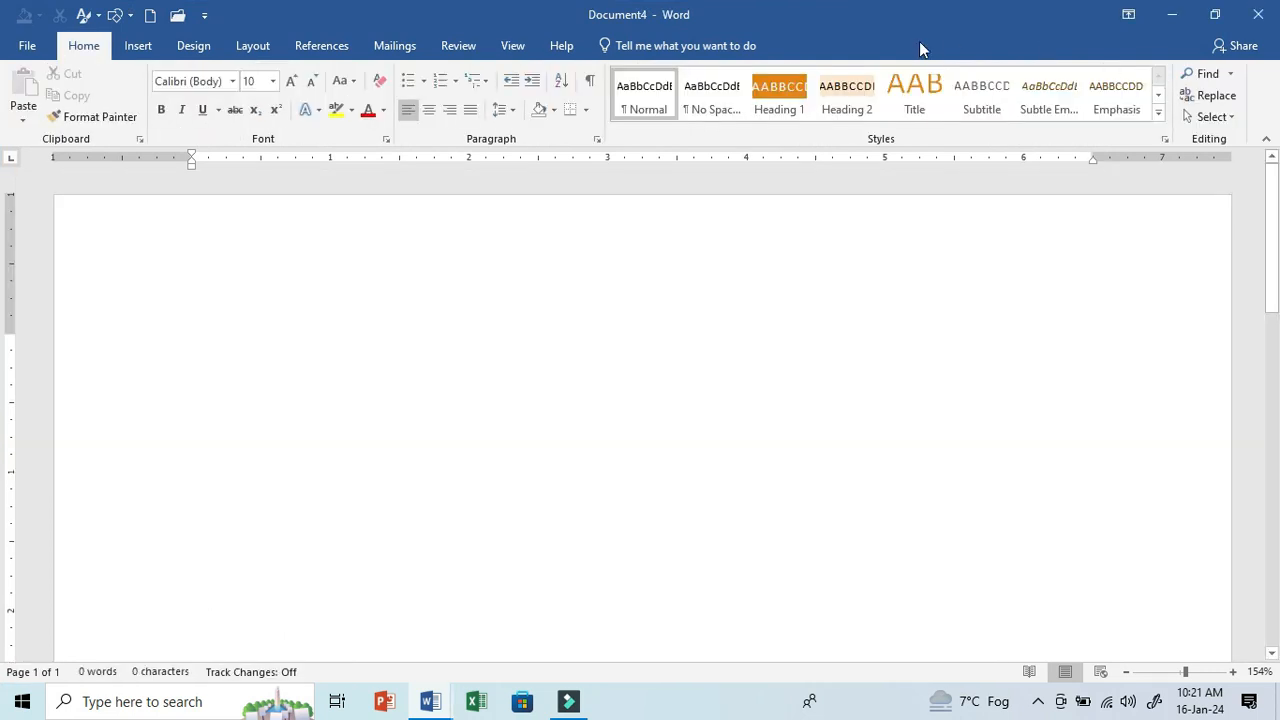
{"action": "left_click", "coordinate": [525, 45]}
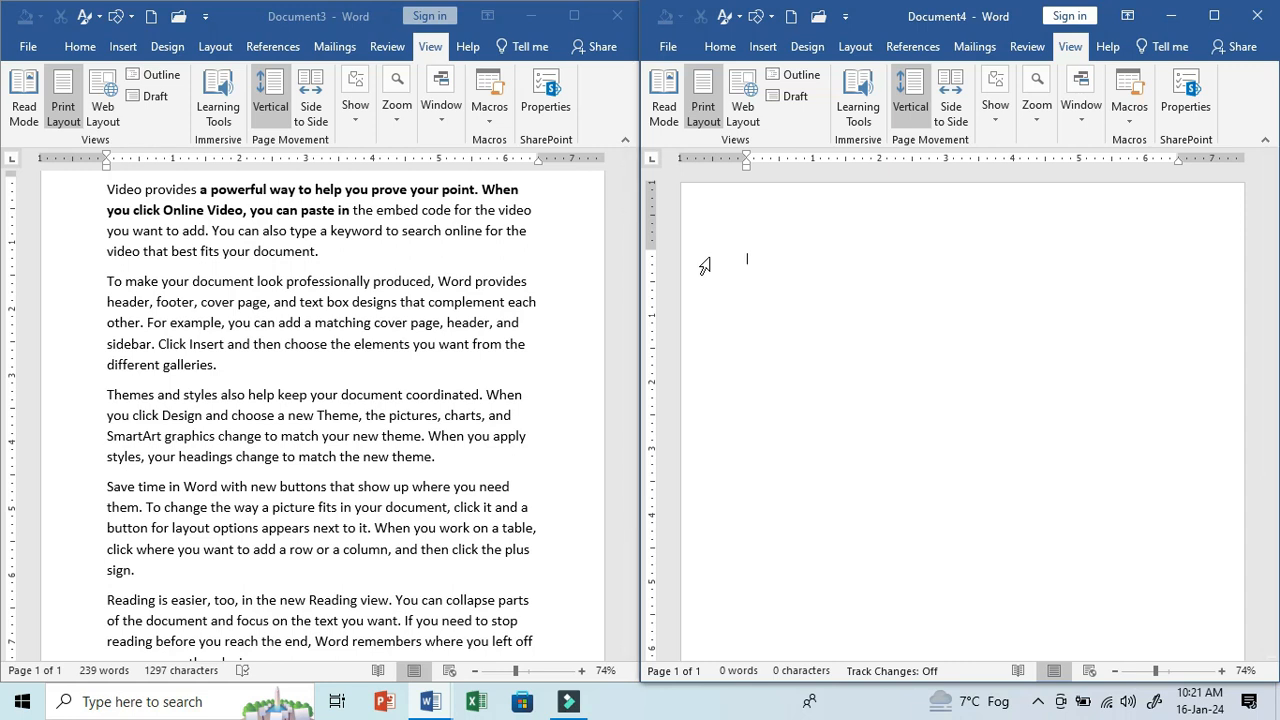
{"action": "type", "text": "IDEO PROVIDES"}
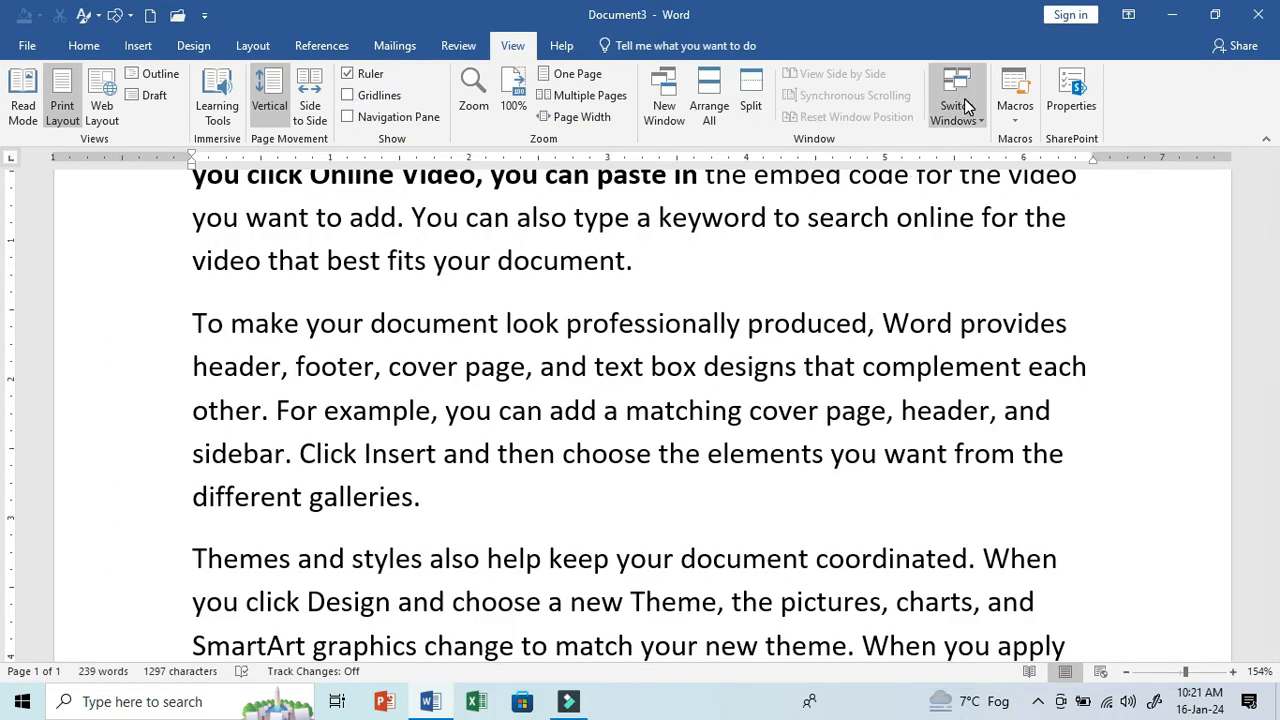
- Create another new blank document and draw a rectangle about 3.5 by 2.3 inches near the page's upper-left corner
{"action": "left_click", "coordinate": [966, 107]}
{"action": "left_click", "coordinate": [960, 110]}
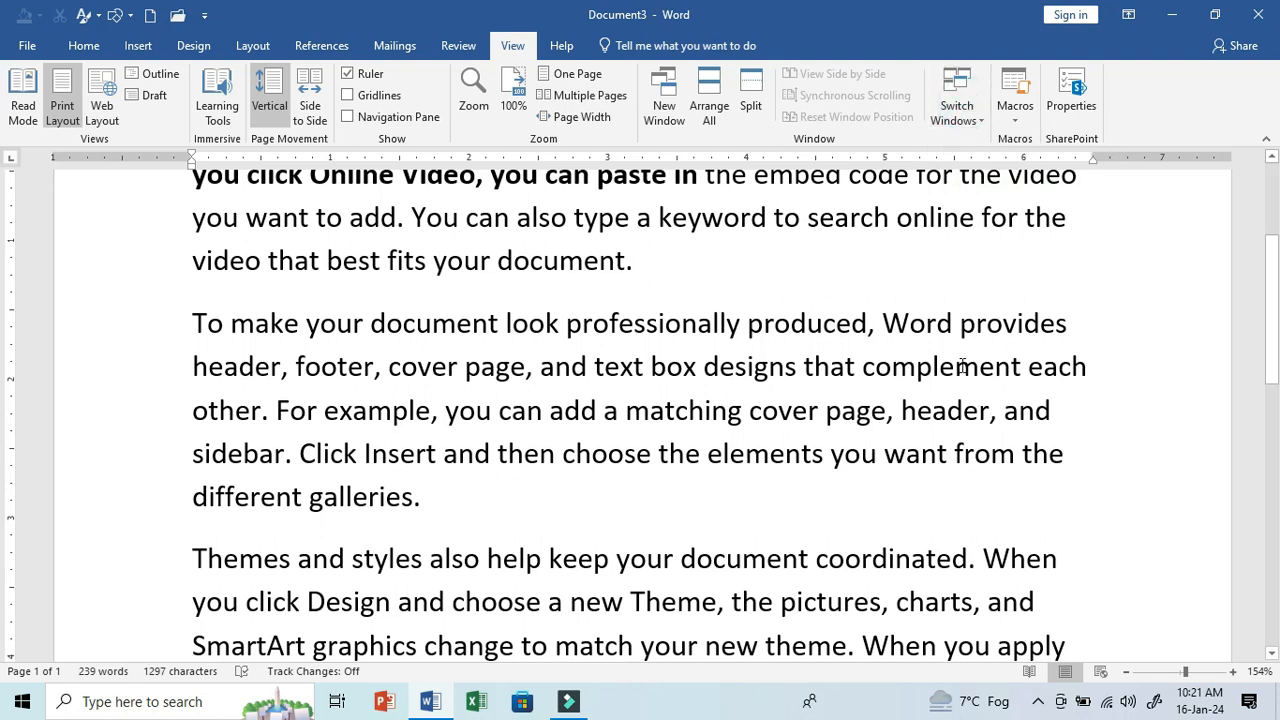
{"action": "key", "text": "ctrl+n"}
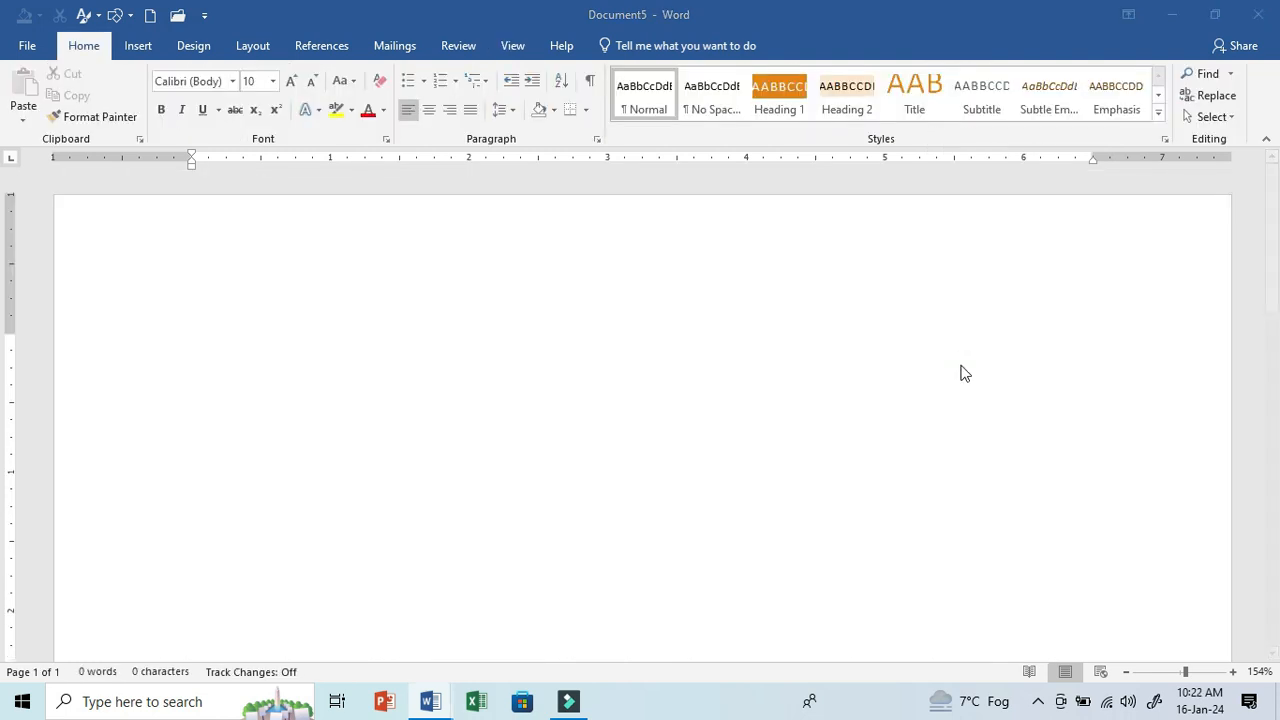
{"action": "left_click", "coordinate": [138, 45]}
{"action": "left_click", "coordinate": [190, 117]}
{"action": "left_click", "coordinate": [226, 163]}
{"action": "left_click_drag", "start_coordinate": [190, 216], "coordinate": [343, 366]}
{"action": "left_click_drag", "start_coordinate": [473, 449], "coordinate": [674, 534]}
- Use Switch Windows to go to Document5, Document3, Document5 again, and back to Document6 with the rectangle
{"action": "left_click", "coordinate": [511, 46]}
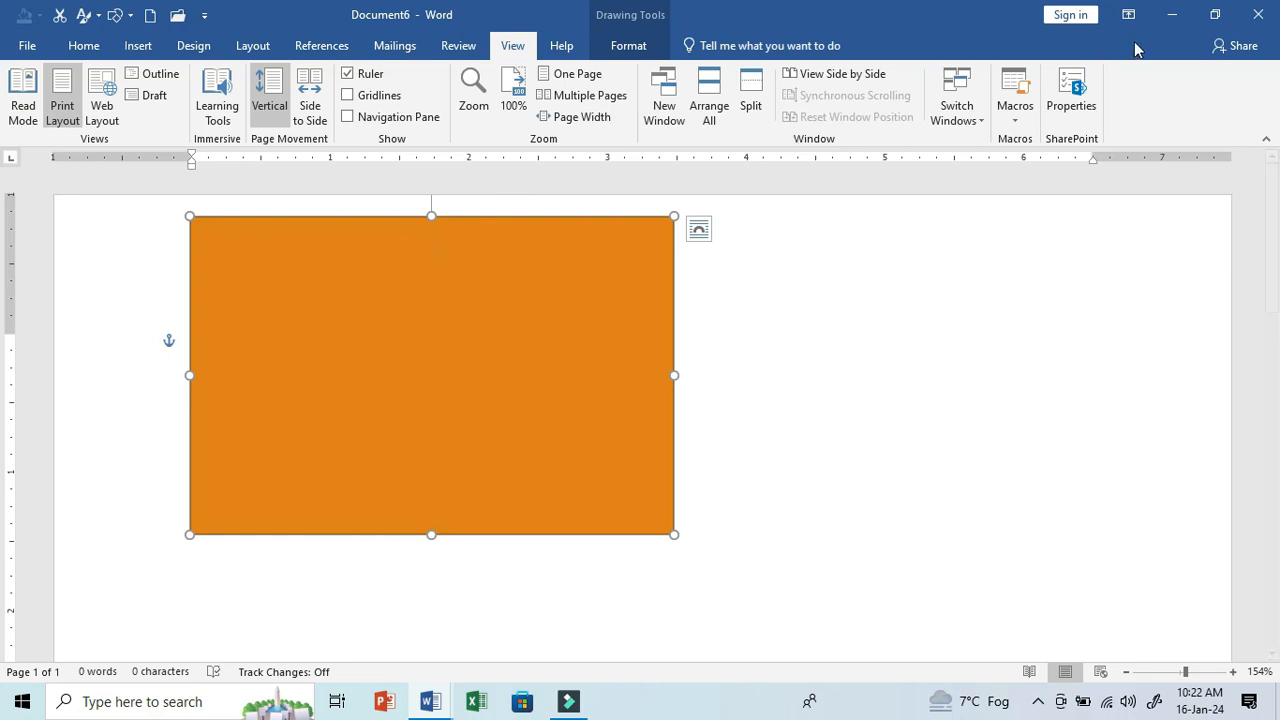
{"action": "left_click", "coordinate": [976, 110]}
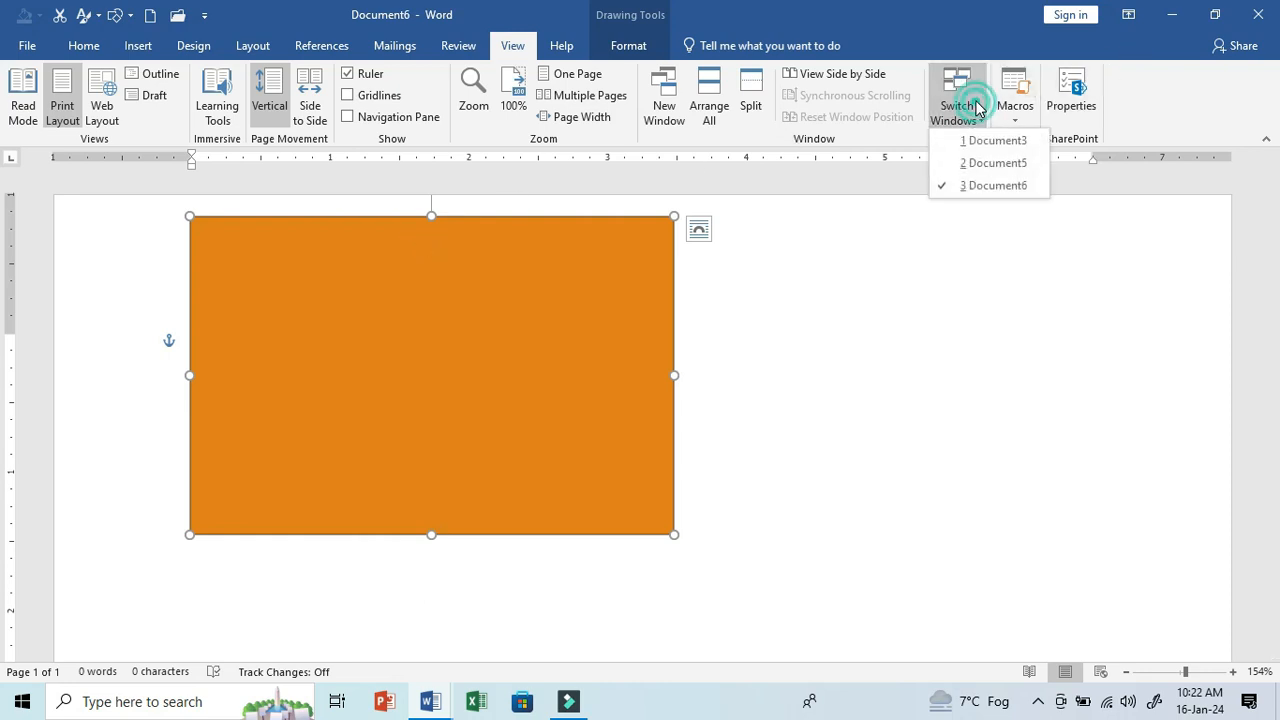
{"action": "left_click", "coordinate": [977, 160]}
{"action": "left_click", "coordinate": [515, 45]}
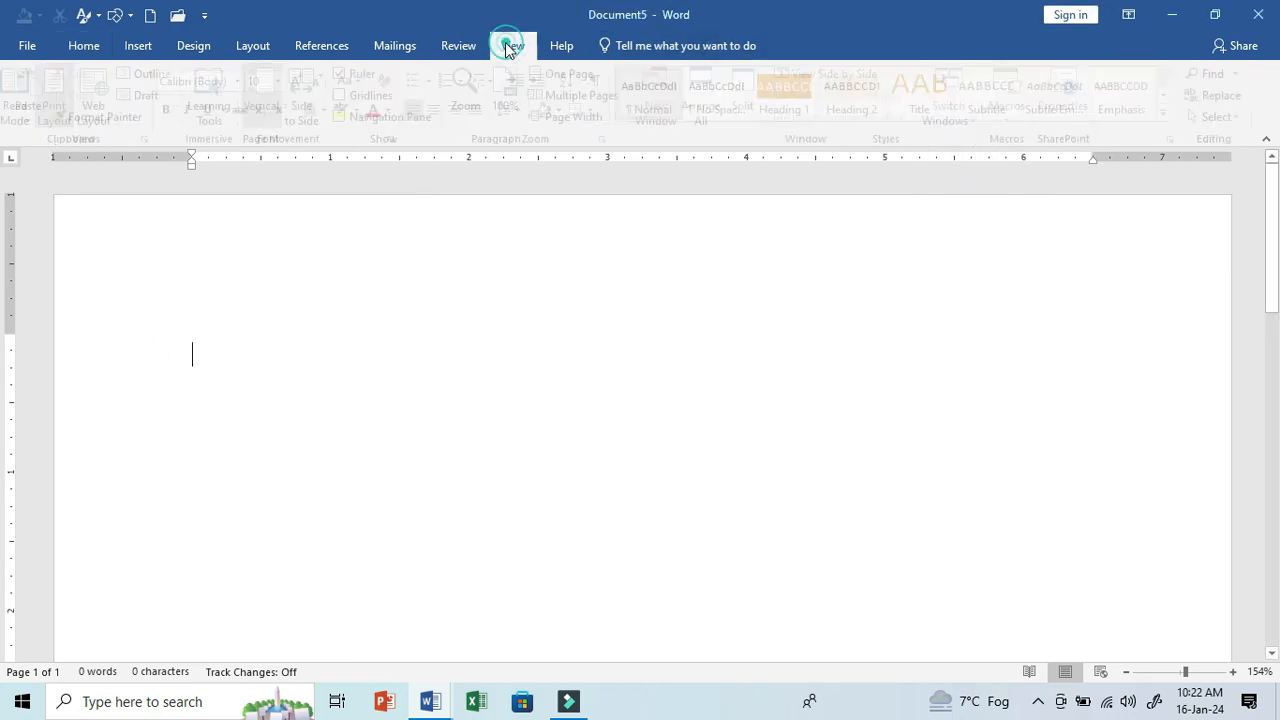
{"action": "left_click", "coordinate": [956, 100]}
{"action": "left_click", "coordinate": [985, 134]}
{"action": "left_click", "coordinate": [960, 112]}
{"action": "left_click", "coordinate": [965, 156]}
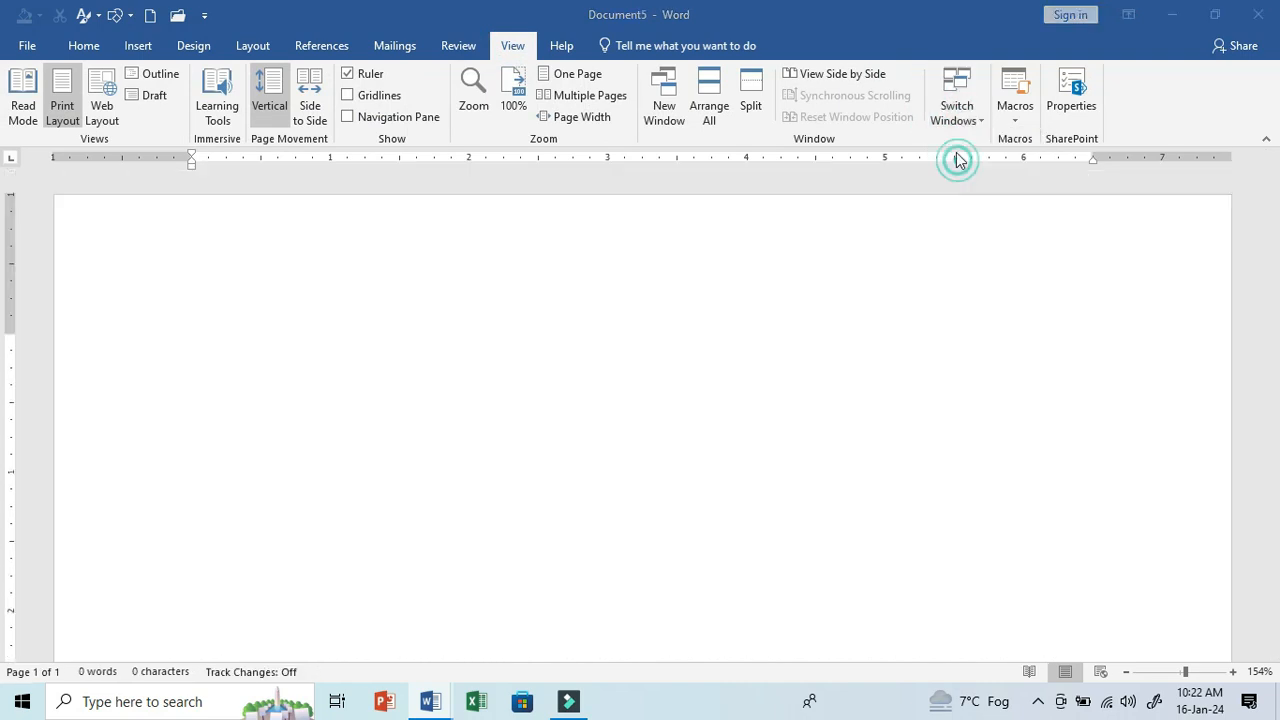
{"action": "left_click", "coordinate": [962, 122]}
{"action": "left_click", "coordinate": [963, 185]}
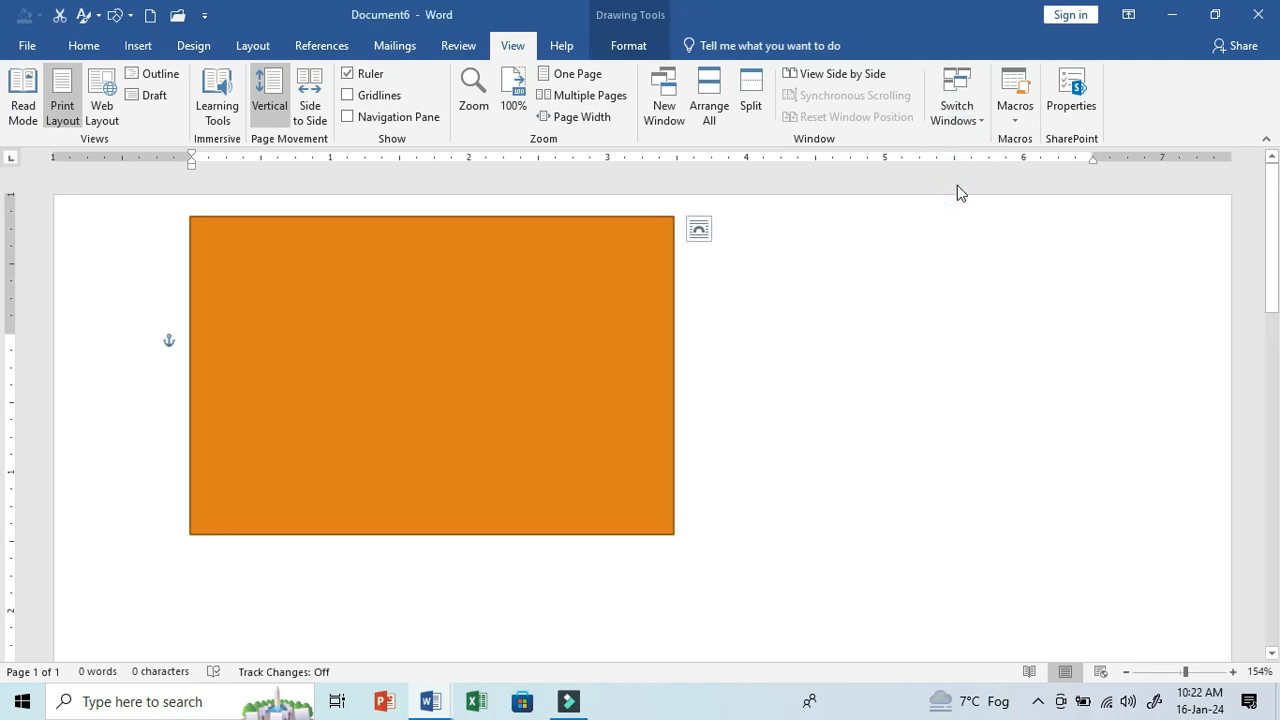
- Delete the orange rectangle from Document6 by selecting the document's entire contents
{"action": "left_click", "coordinate": [960, 112]}
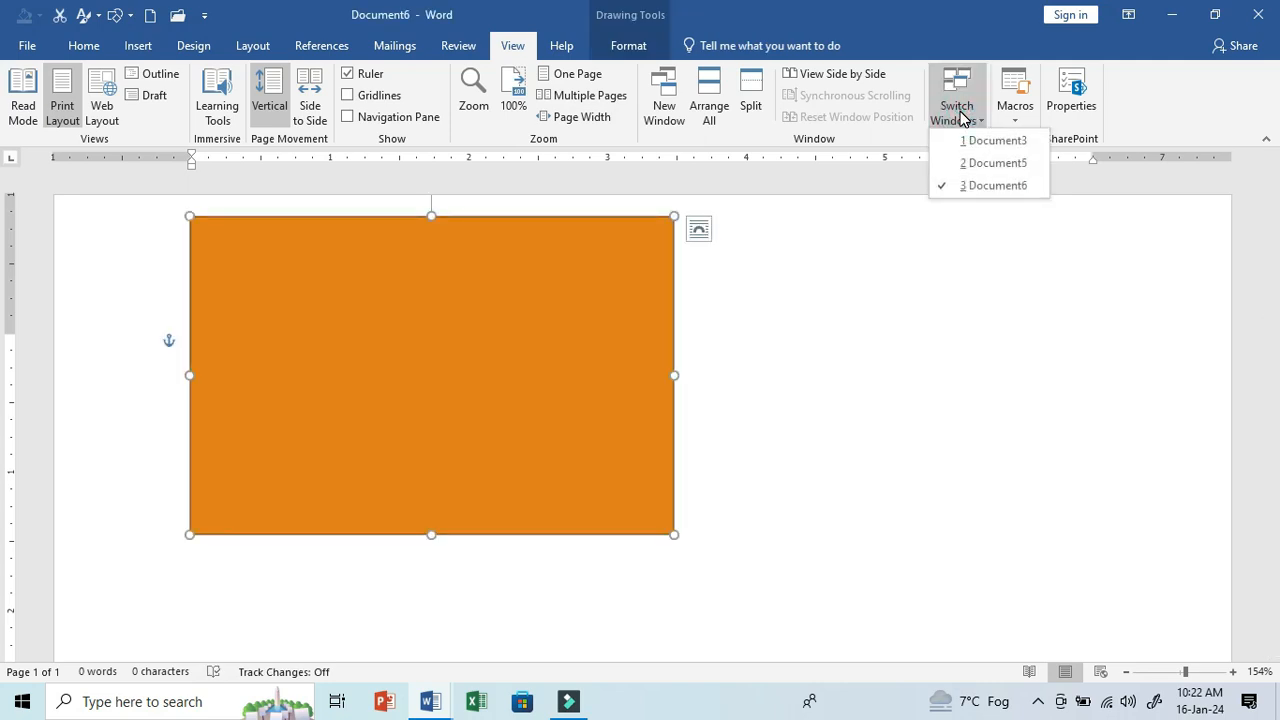
{"action": "left_click", "coordinate": [883, 238]}
{"action": "key", "text": "ctrl+a"}
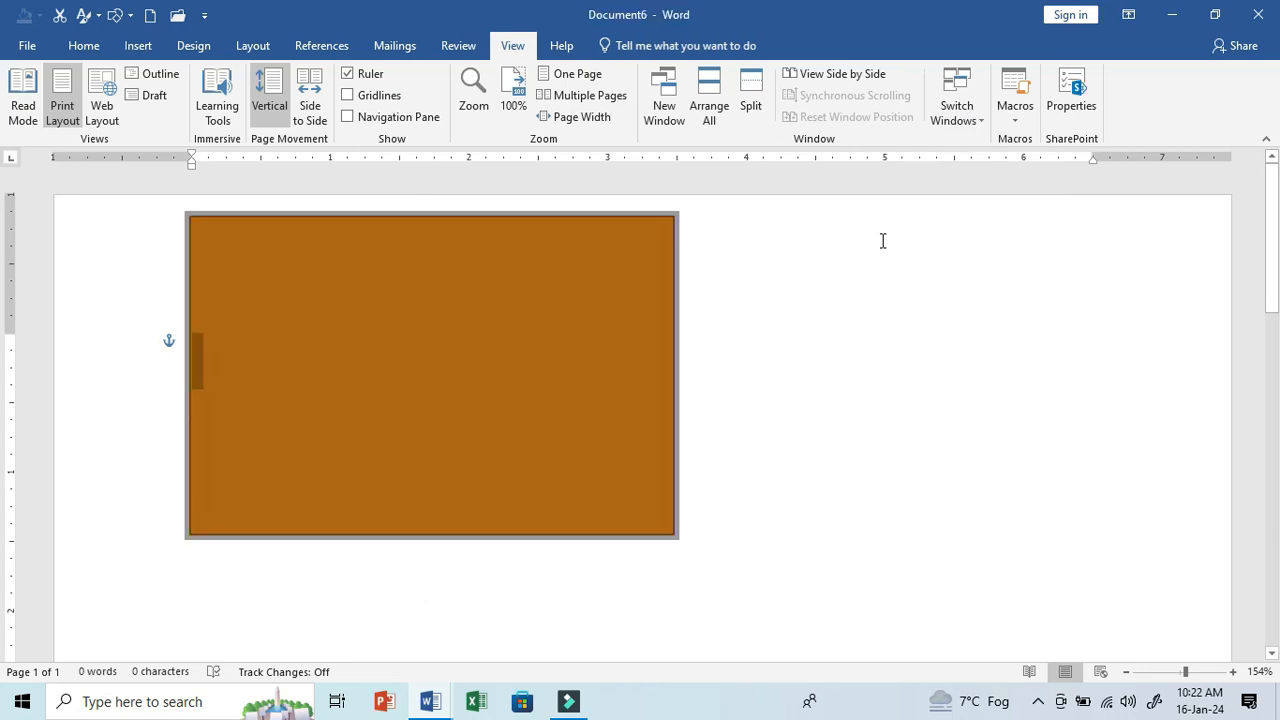
{"action": "key", "text": "Delete"}
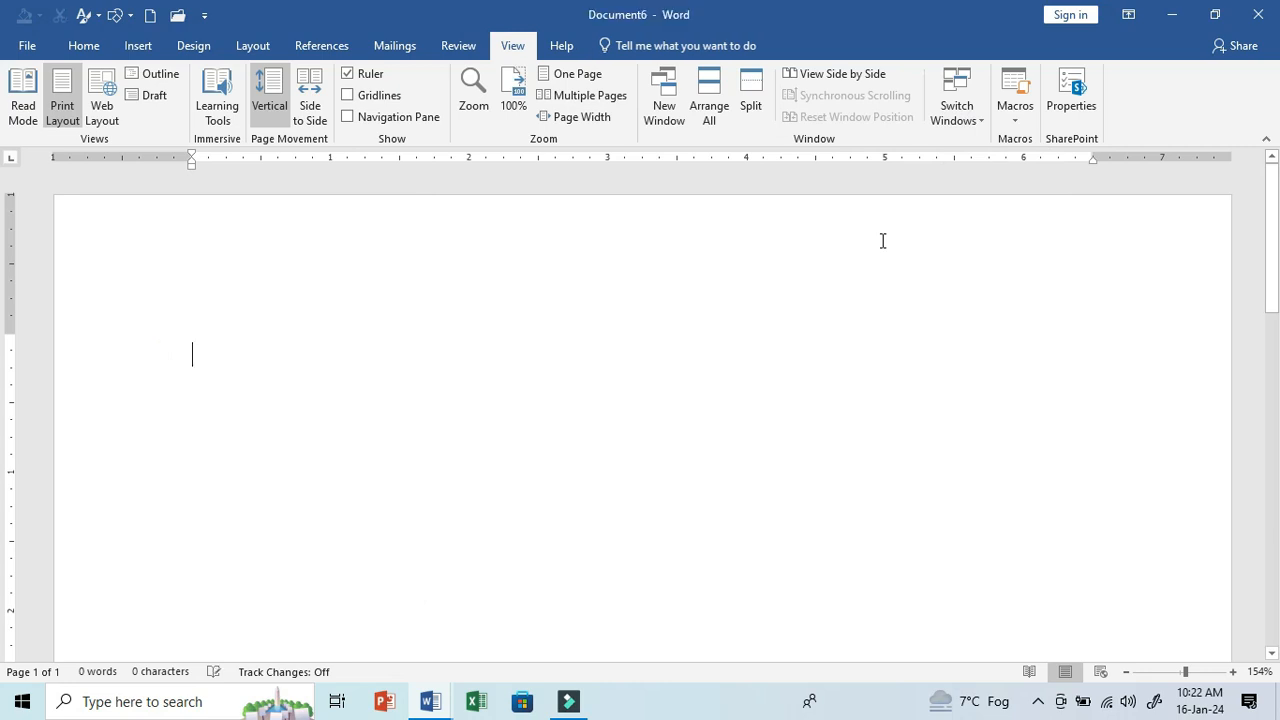
- View the list of macros in all active templates and documents, and close it without running any
{"action": "left_click", "coordinate": [1033, 120]}
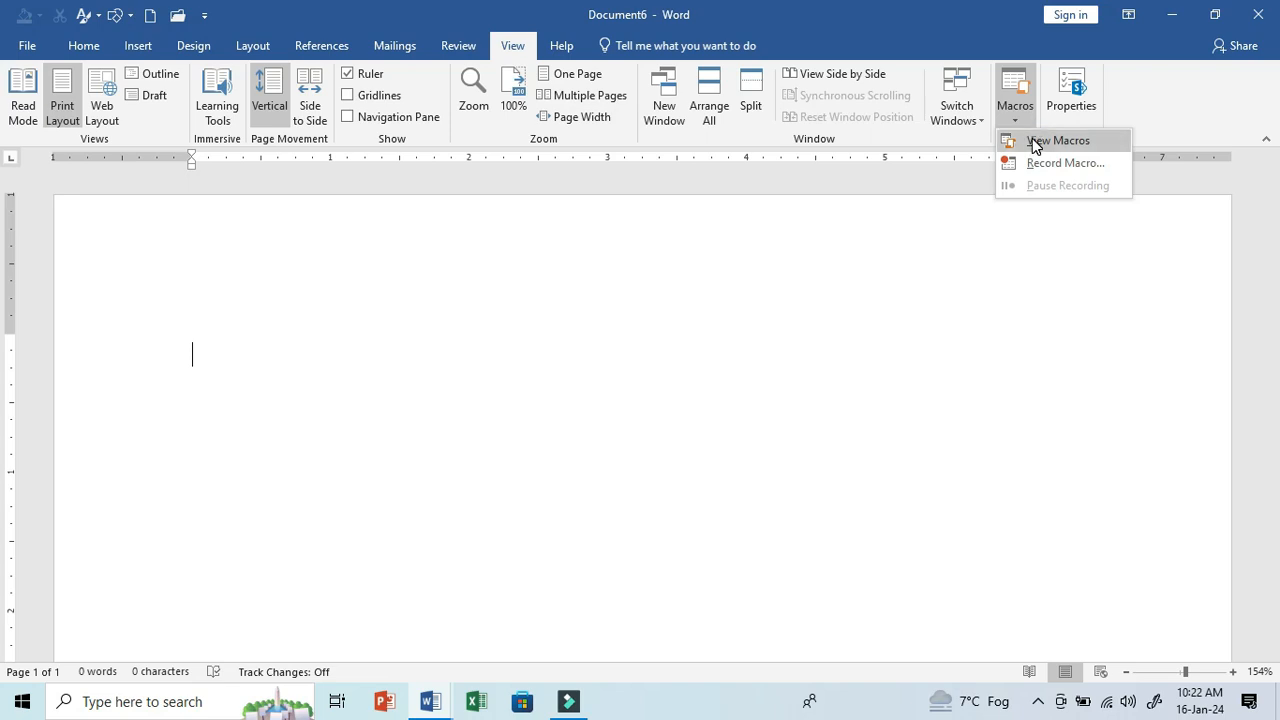
{"action": "left_click", "coordinate": [1033, 143]}
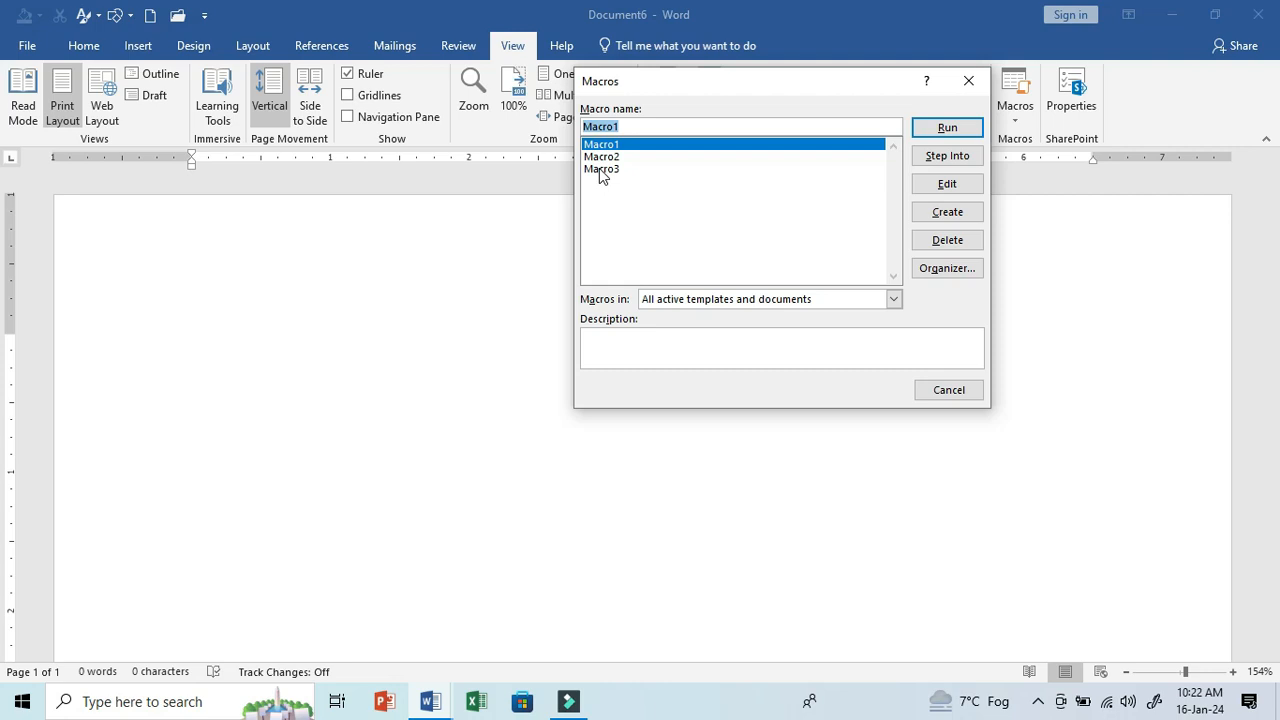
{"action": "left_click", "coordinate": [968, 80]}
- Start recording a new macro under its default name, stored in All Documents (Normal.dotm)
{"action": "left_click", "coordinate": [1015, 100]}
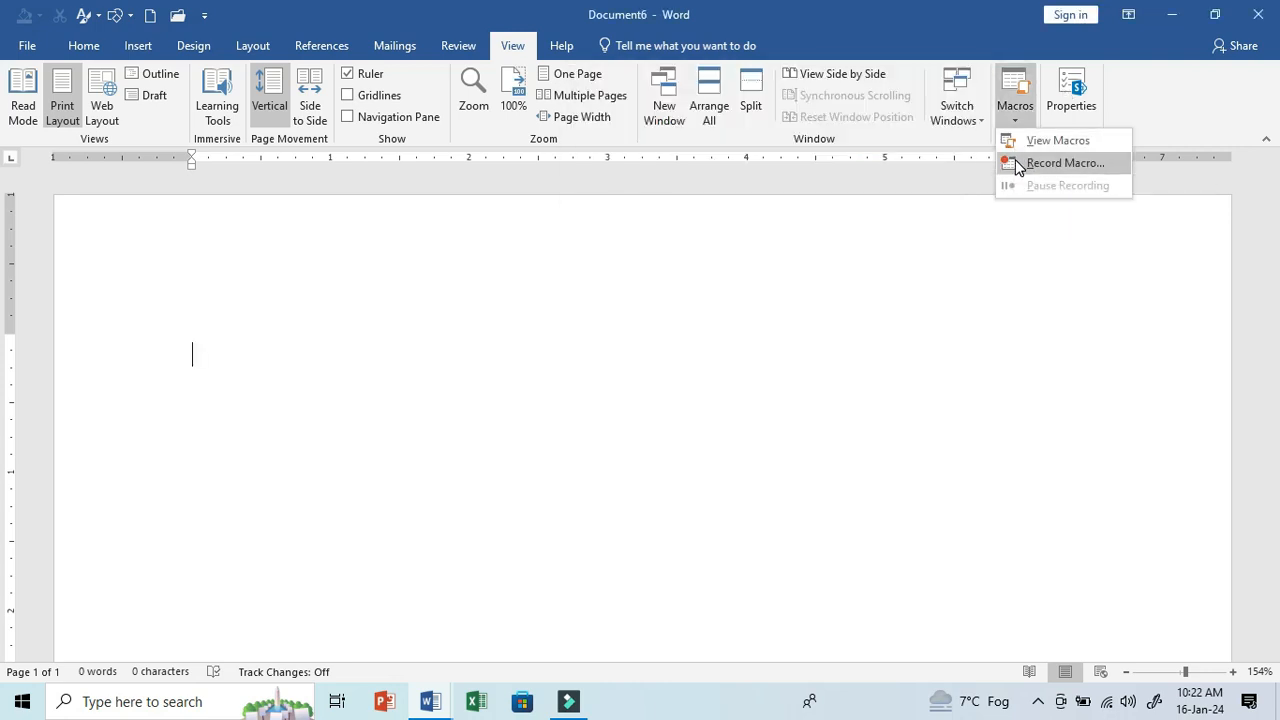
{"action": "left_click", "coordinate": [1017, 163]}
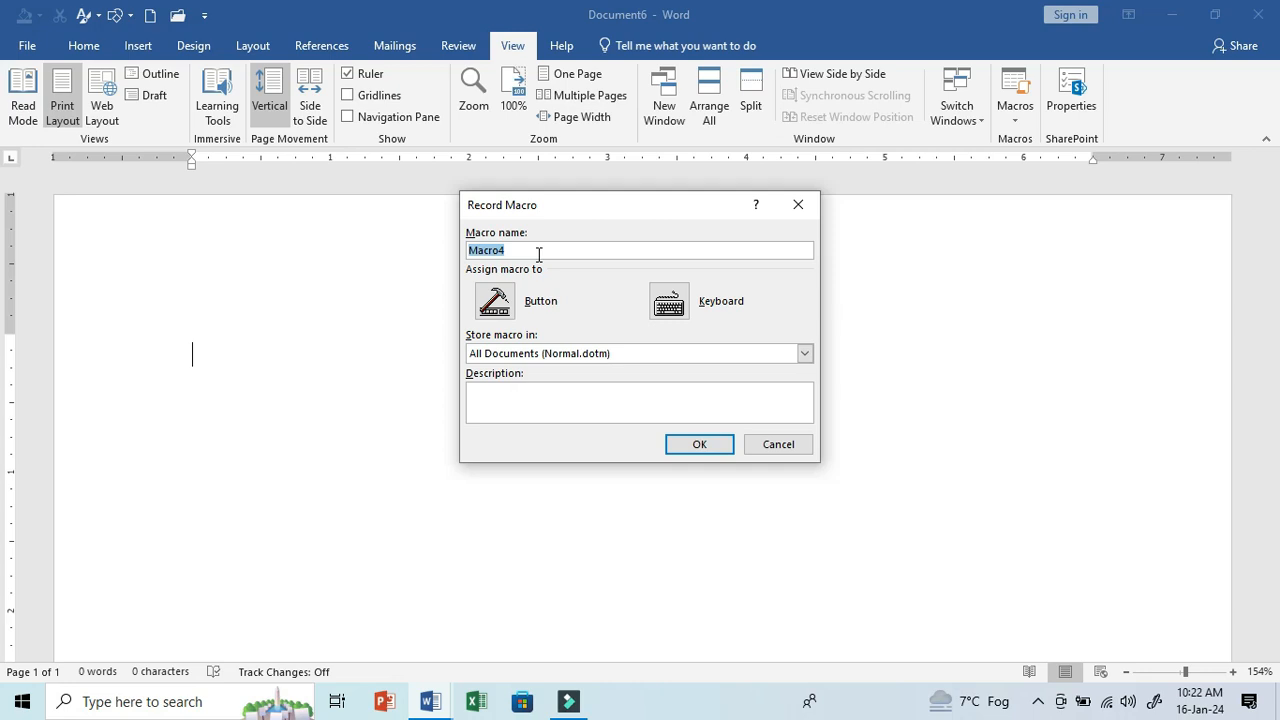
{"action": "left_click", "coordinate": [687, 448]}
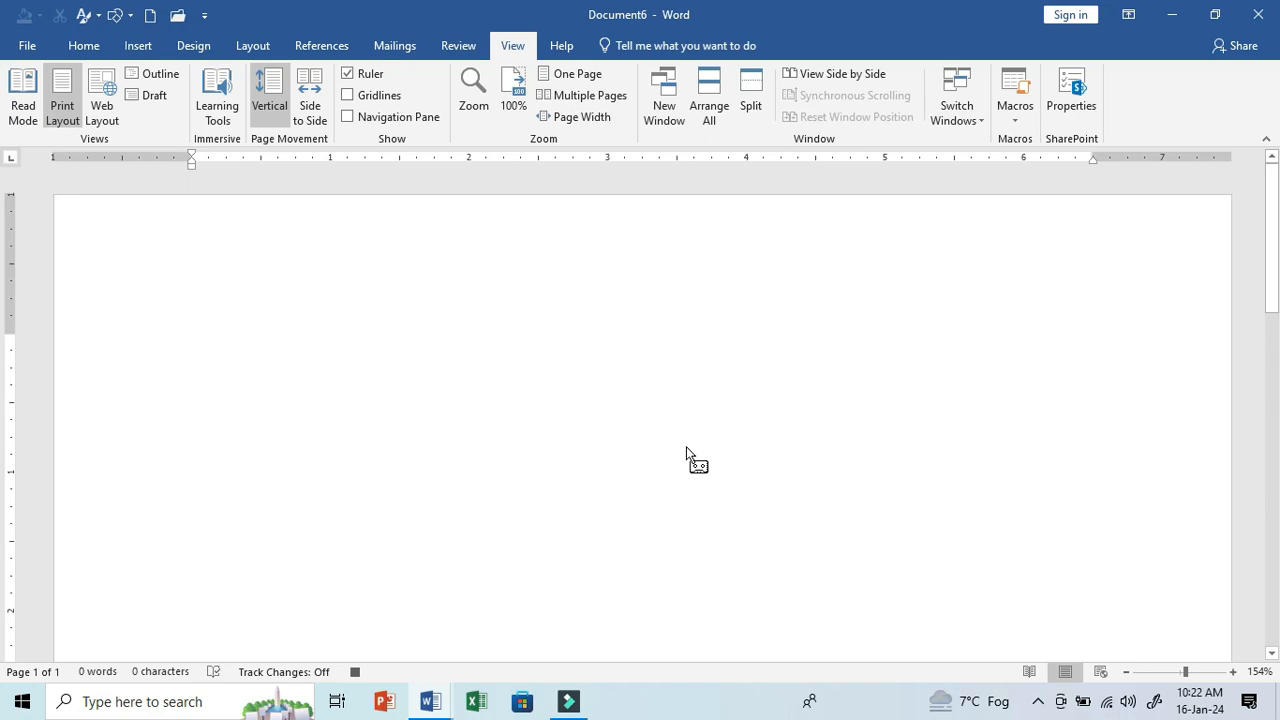
- Enter the sentence THERE ARE MANY TYPES OF POLLUTION. in the document and stop the macro recording
{"action": "type", "text": "THERE ARE "}
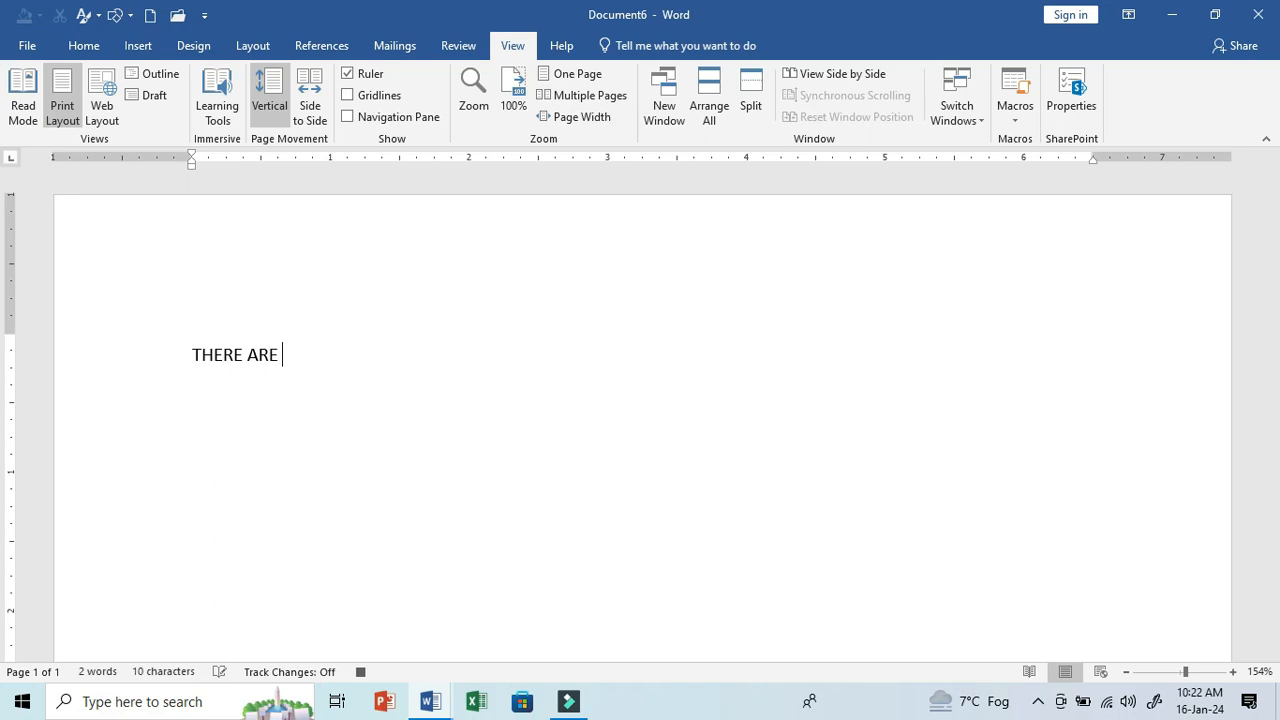
{"action": "type", "text": "MANY TYPES OF POLLUTION."}
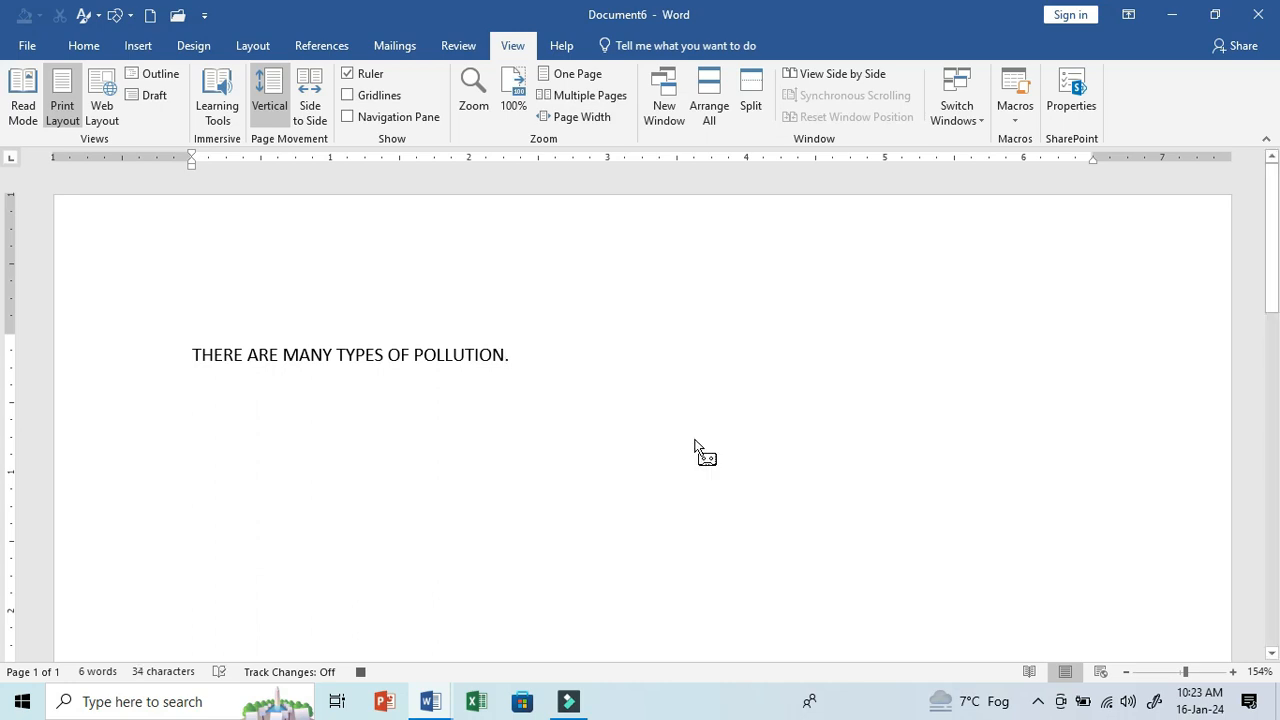
{"action": "left_click", "coordinate": [1012, 118]}
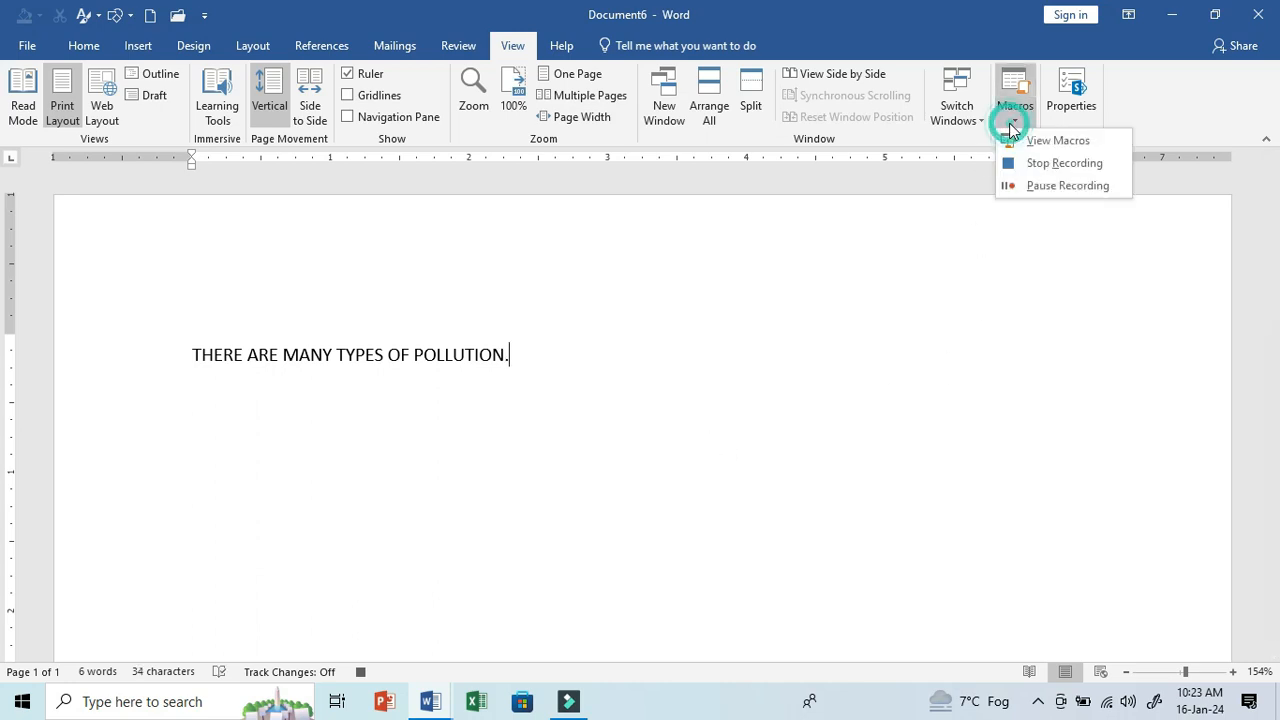
{"action": "left_click", "coordinate": [1008, 163]}
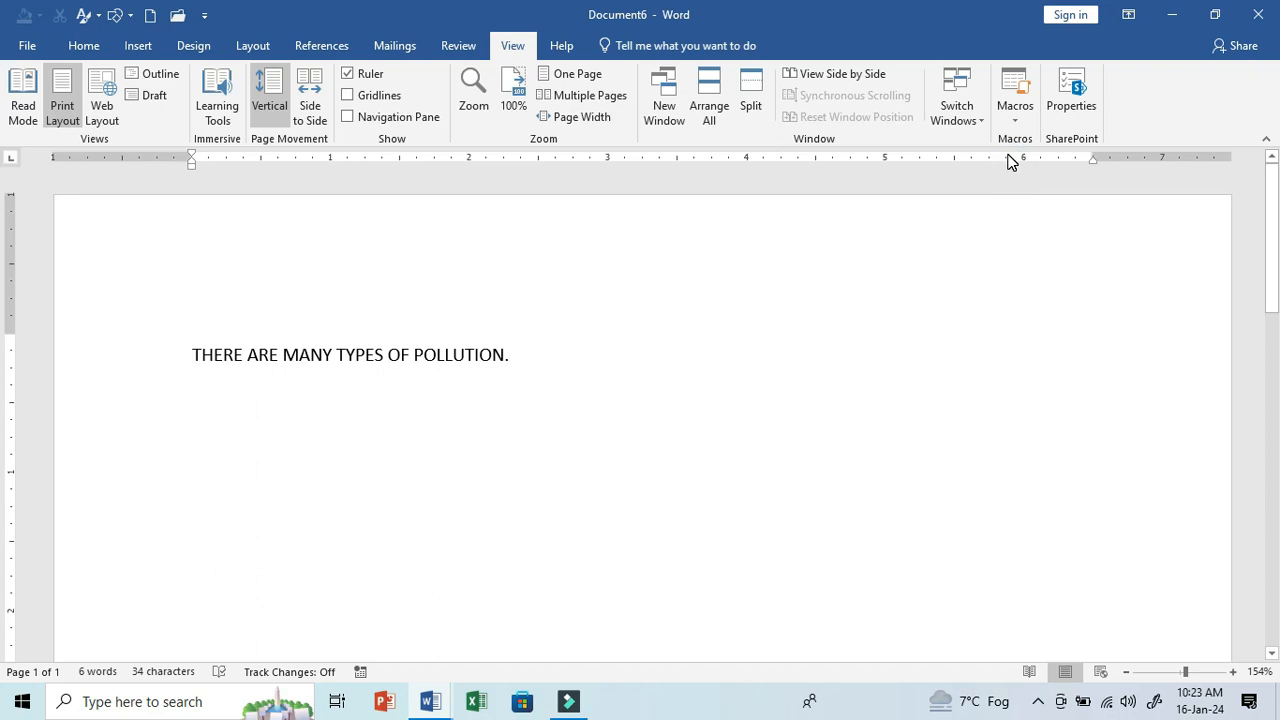
- Start a new paragraph below the sentence and run Macro4 there
{"action": "key", "text": "Return"}
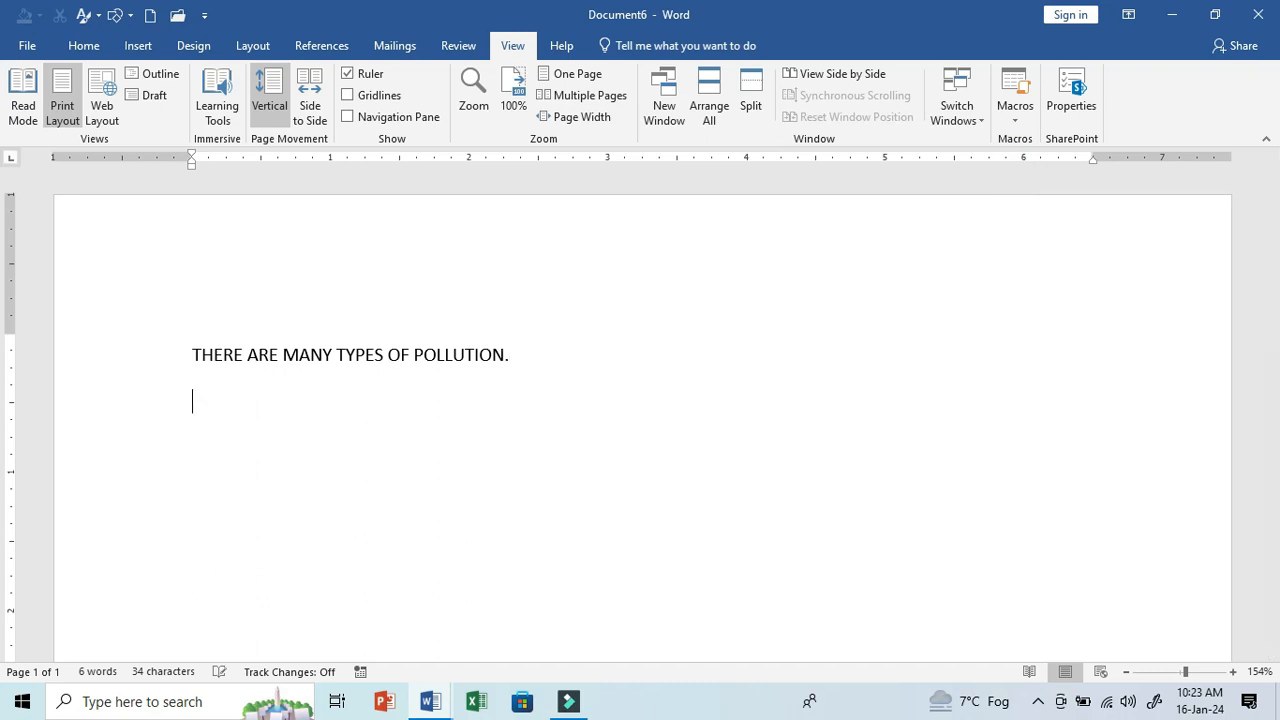
{"action": "left_click", "coordinate": [1015, 115]}
{"action": "left_click", "coordinate": [1040, 138]}
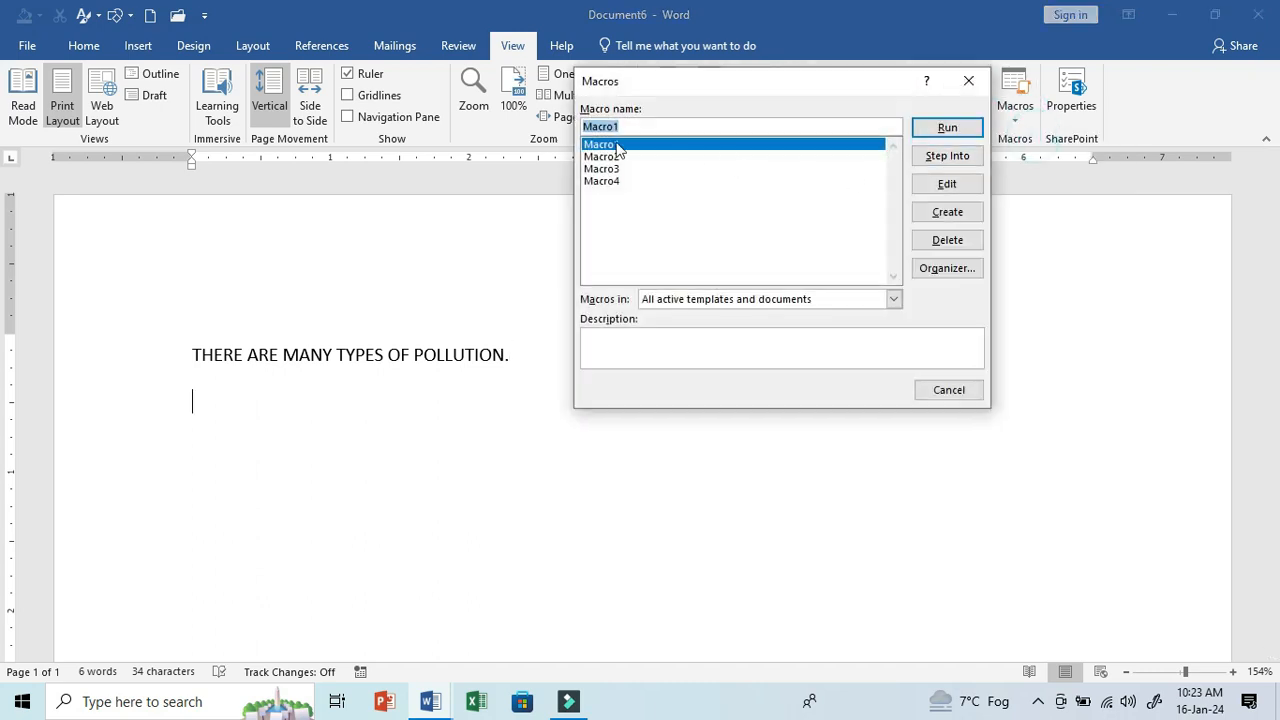
{"action": "left_click", "coordinate": [603, 181]}
{"action": "left_click", "coordinate": [966, 133]}
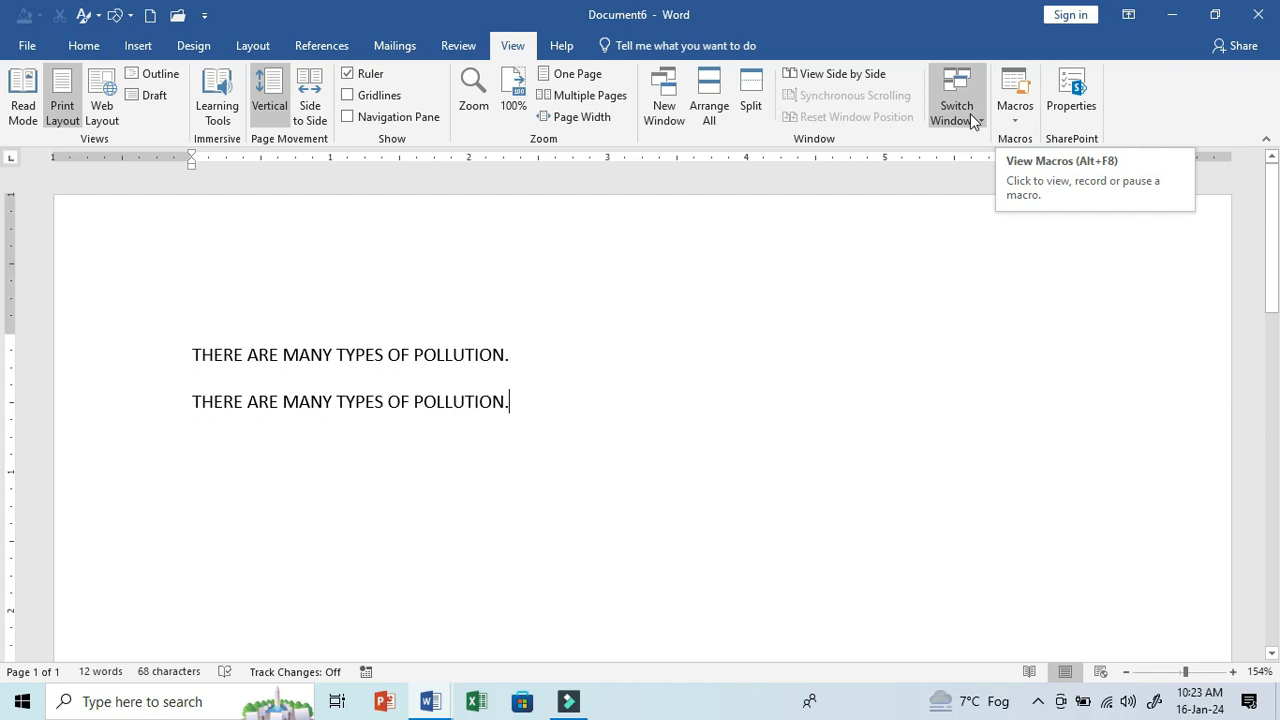
- Switch to Document3 and run Macro4 at the end of the paragraph about online video
{"action": "left_click", "coordinate": [970, 115]}
{"action": "left_click", "coordinate": [972, 143]}
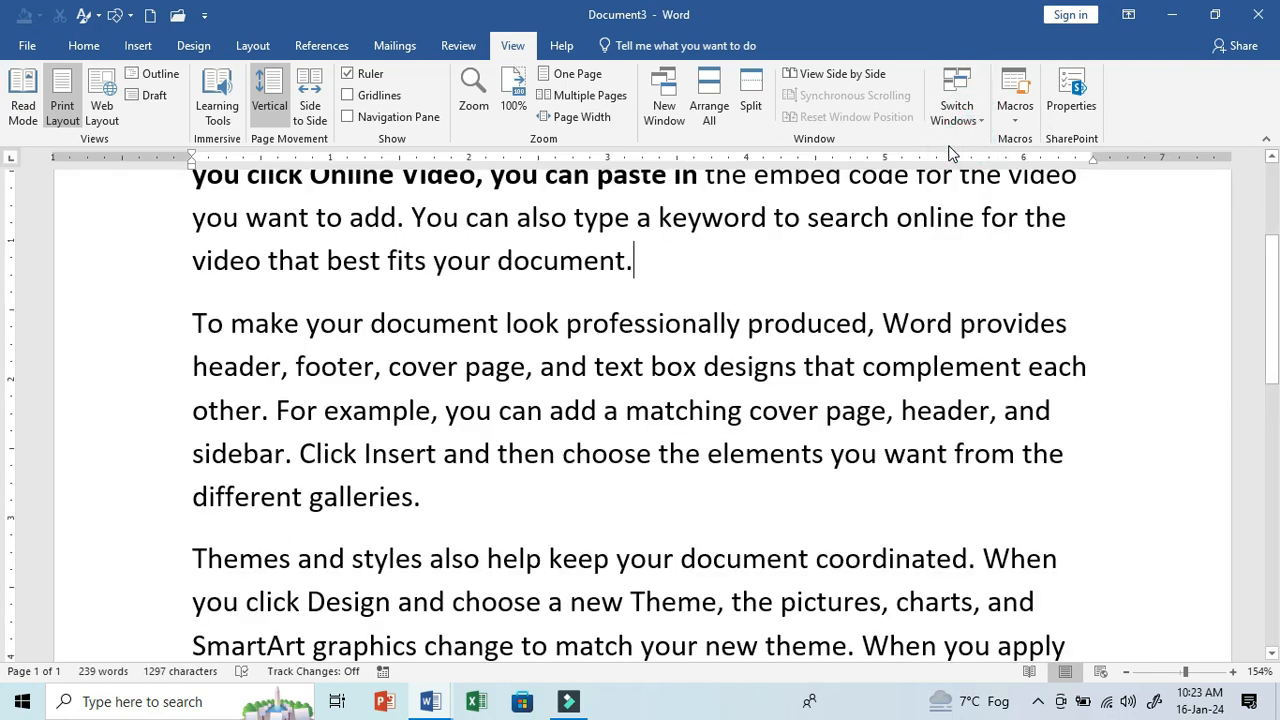
{"action": "left_click", "coordinate": [1014, 120]}
{"action": "left_click", "coordinate": [1057, 140]}
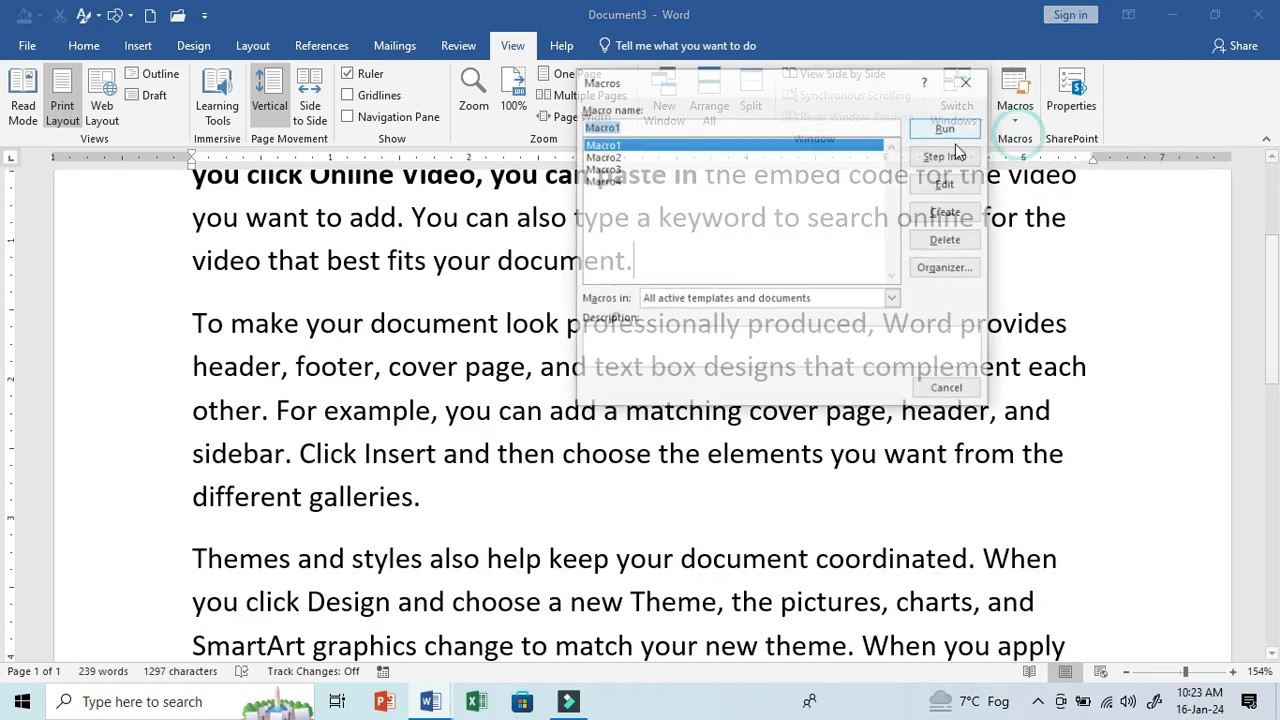
{"action": "left_click", "coordinate": [683, 188]}
{"action": "left_click", "coordinate": [957, 126]}
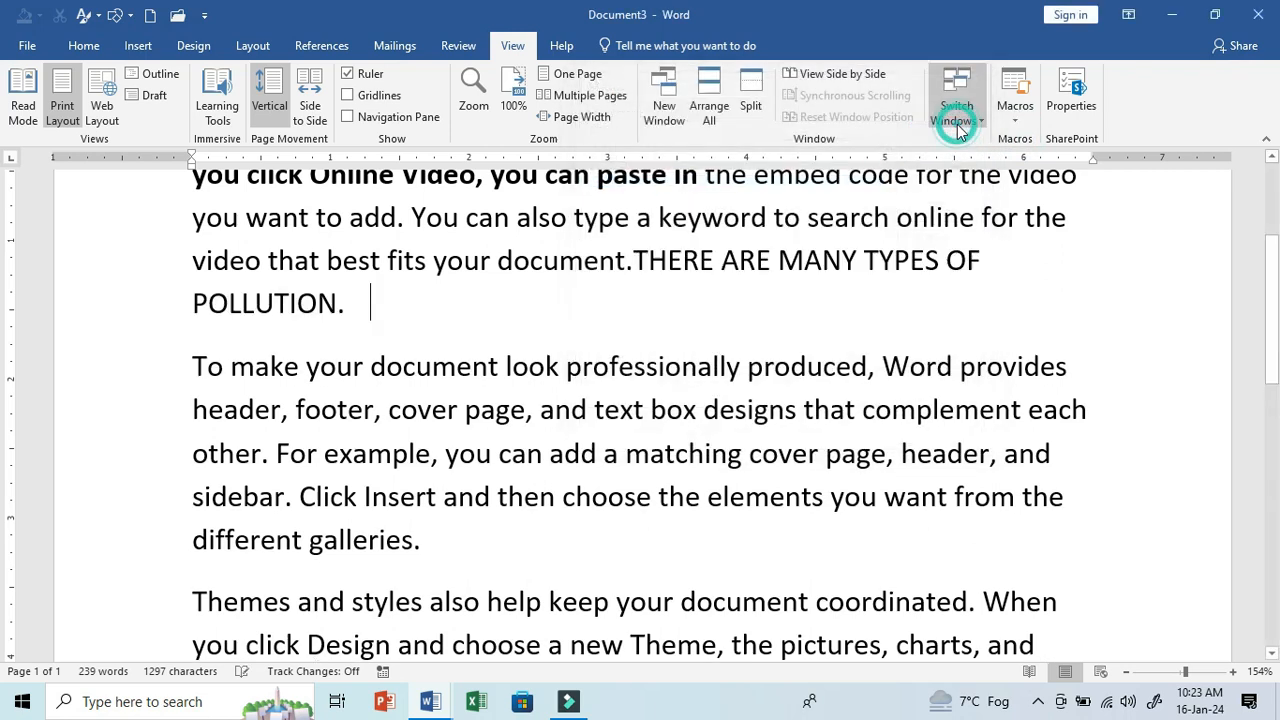
- Switch to the blank Document5 and run Macro4 in it
{"action": "left_click", "coordinate": [1012, 122]}
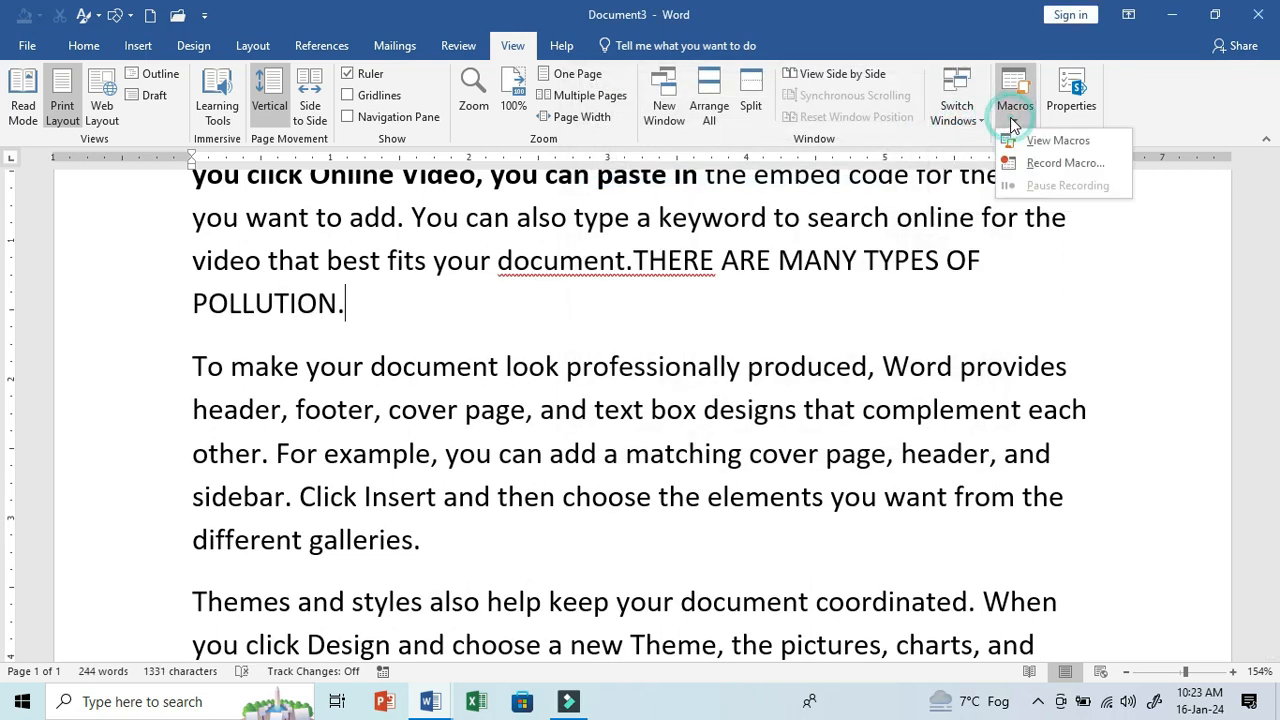
{"action": "left_click", "coordinate": [967, 119]}
{"action": "left_click", "coordinate": [967, 119]}
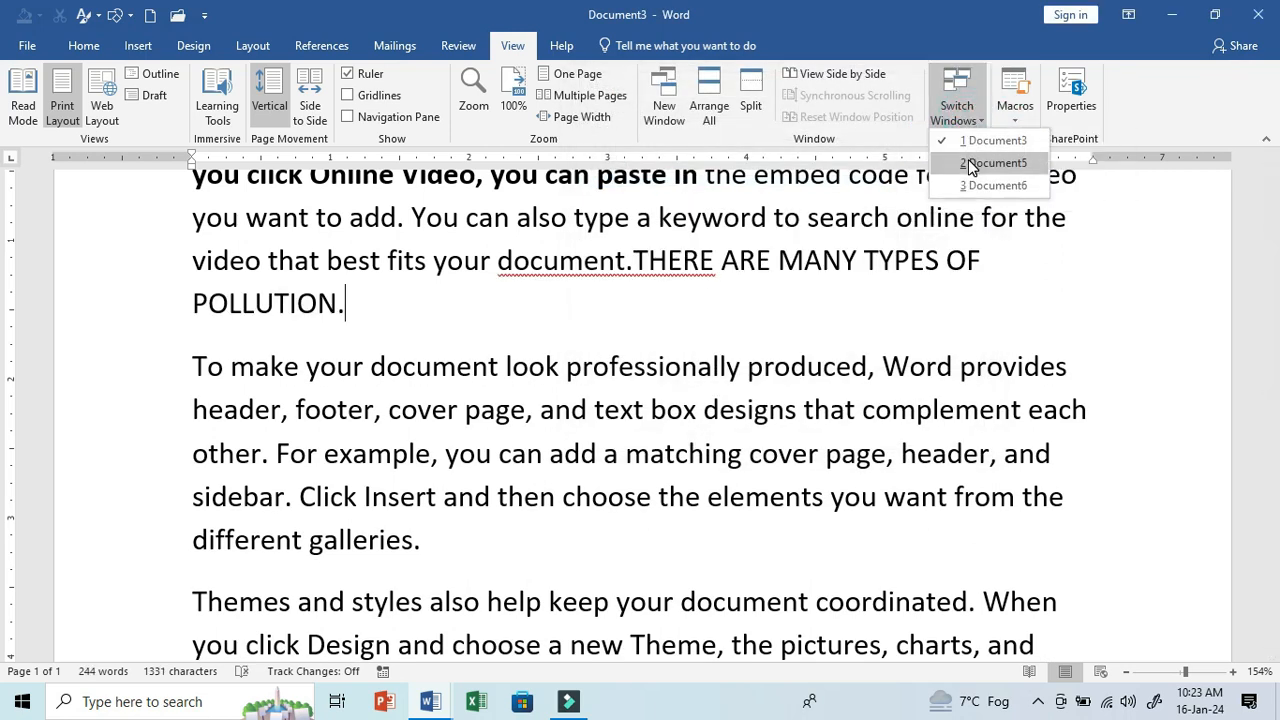
{"action": "left_click", "coordinate": [966, 162]}
{"action": "left_click", "coordinate": [1014, 116]}
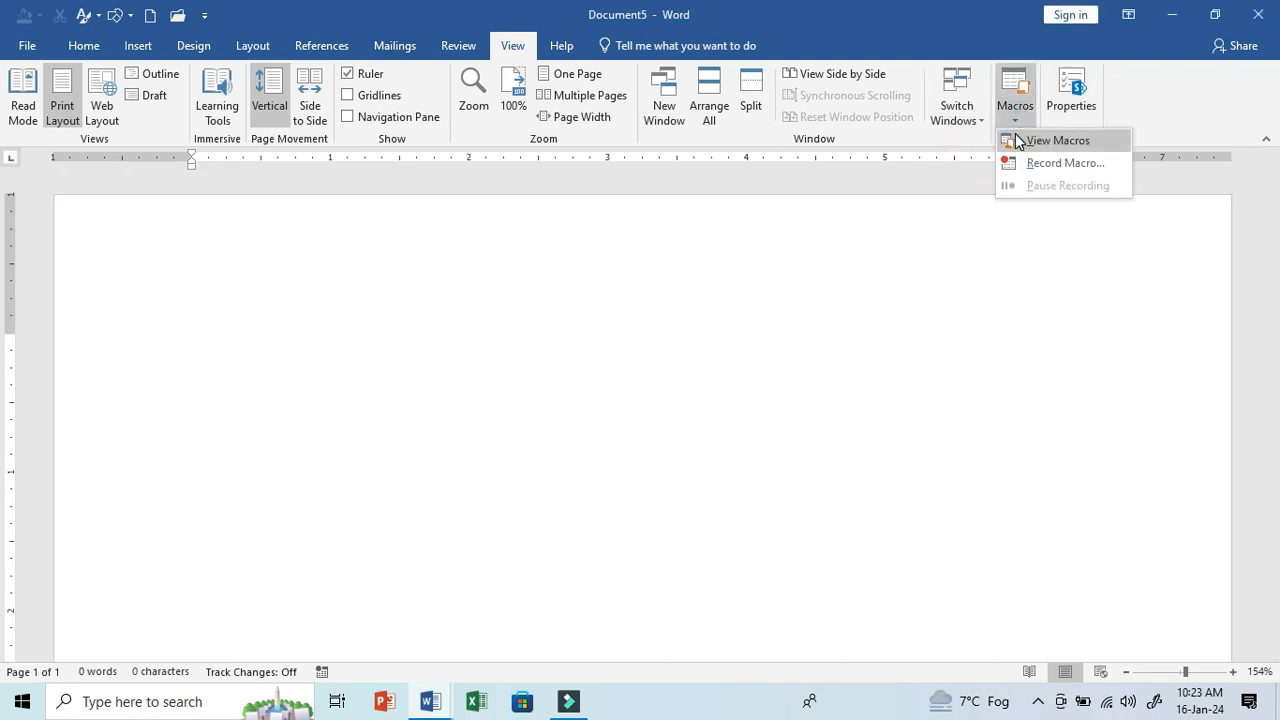
{"action": "left_click", "coordinate": [1008, 136]}
{"action": "left_click", "coordinate": [600, 181]}
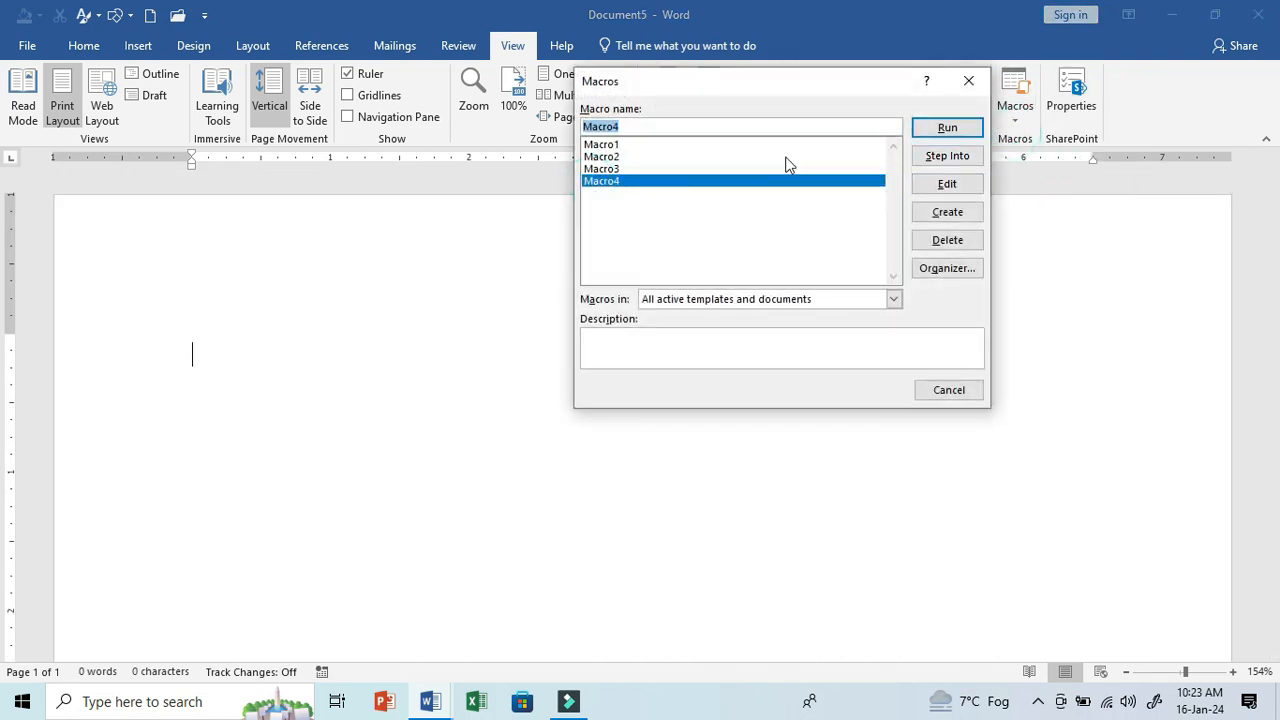
{"action": "left_click", "coordinate": [969, 127]}
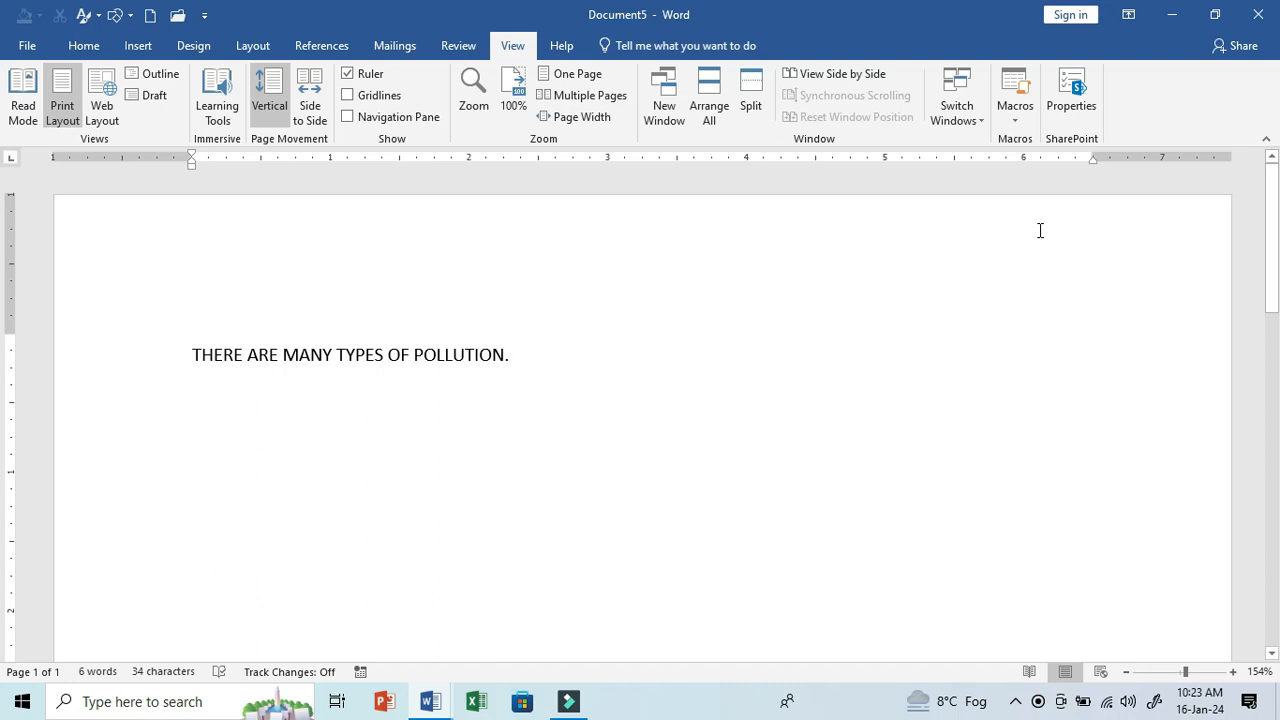
{"action": "left_click", "coordinate": [445, 46]}
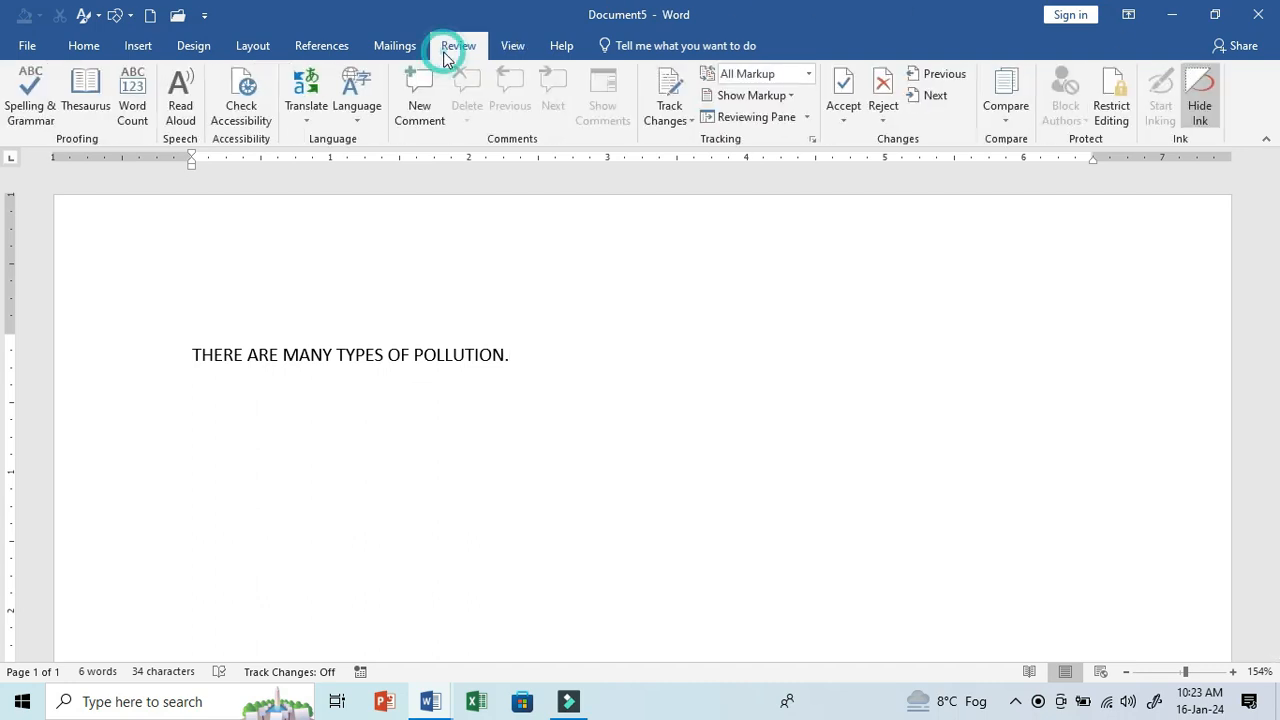
{"action": "left_click", "coordinate": [405, 44]}
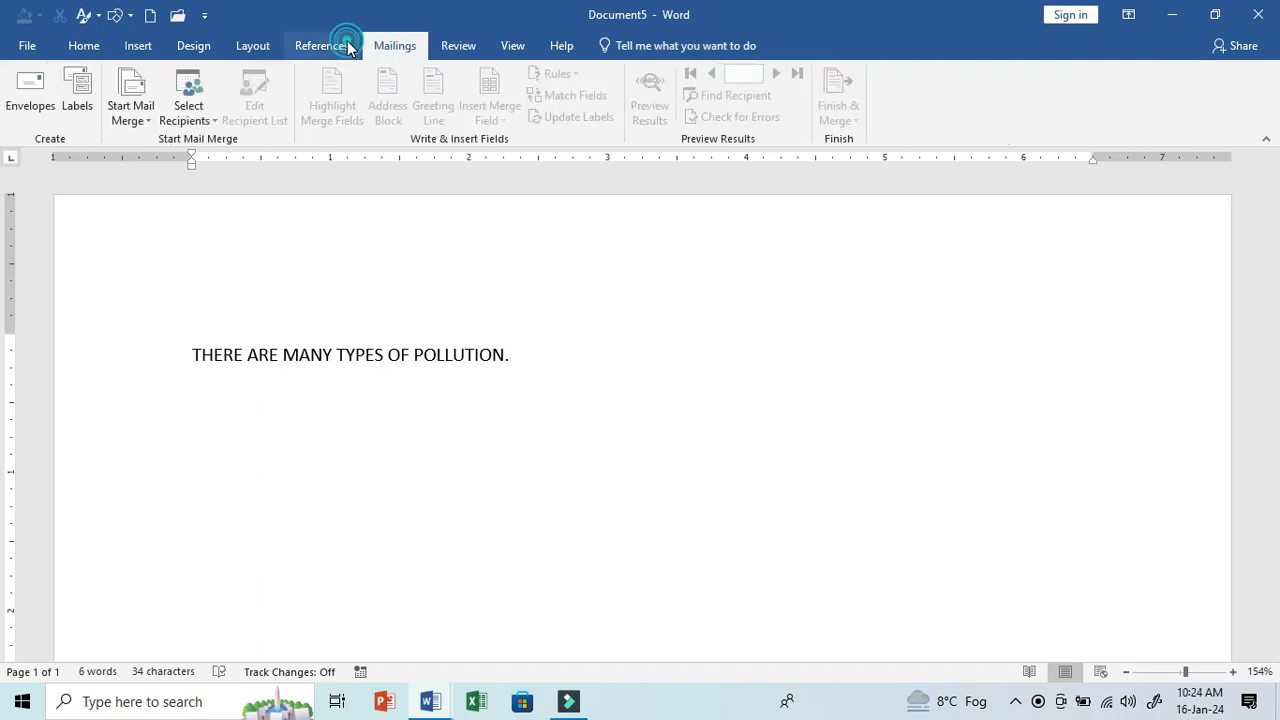
{"action": "left_click", "coordinate": [306, 50]}
{"action": "left_click", "coordinate": [251, 46]}
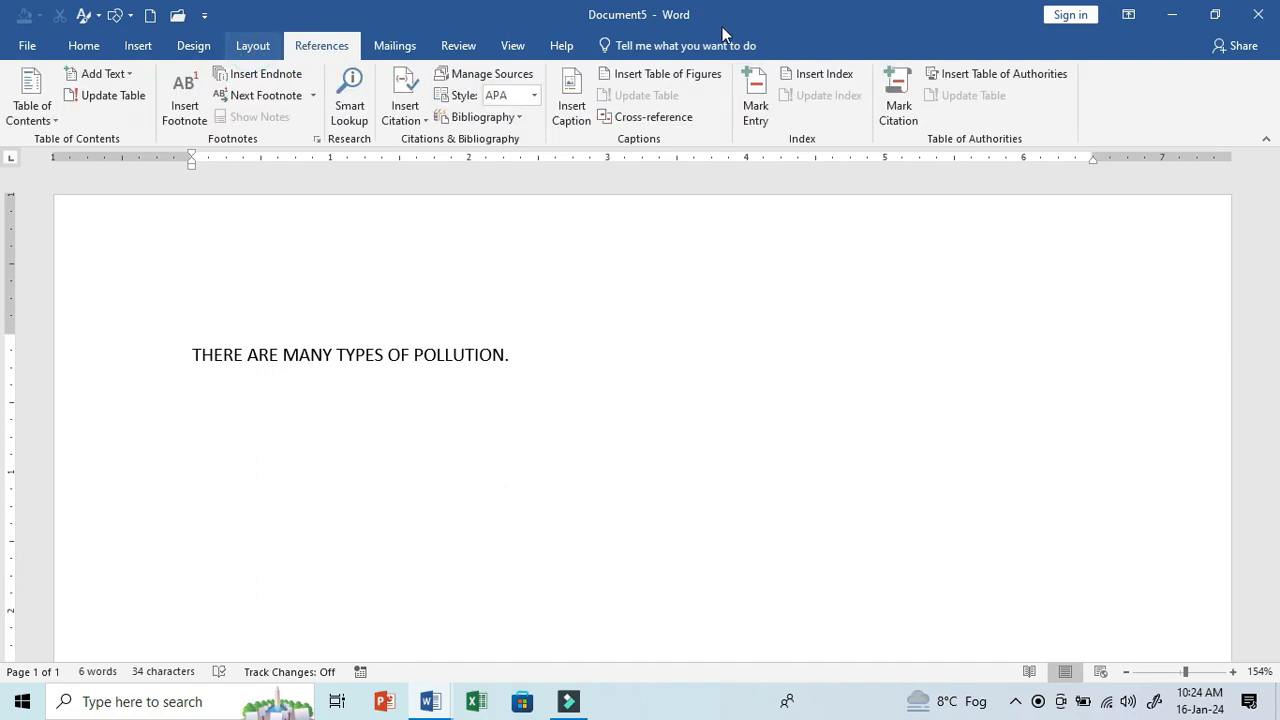